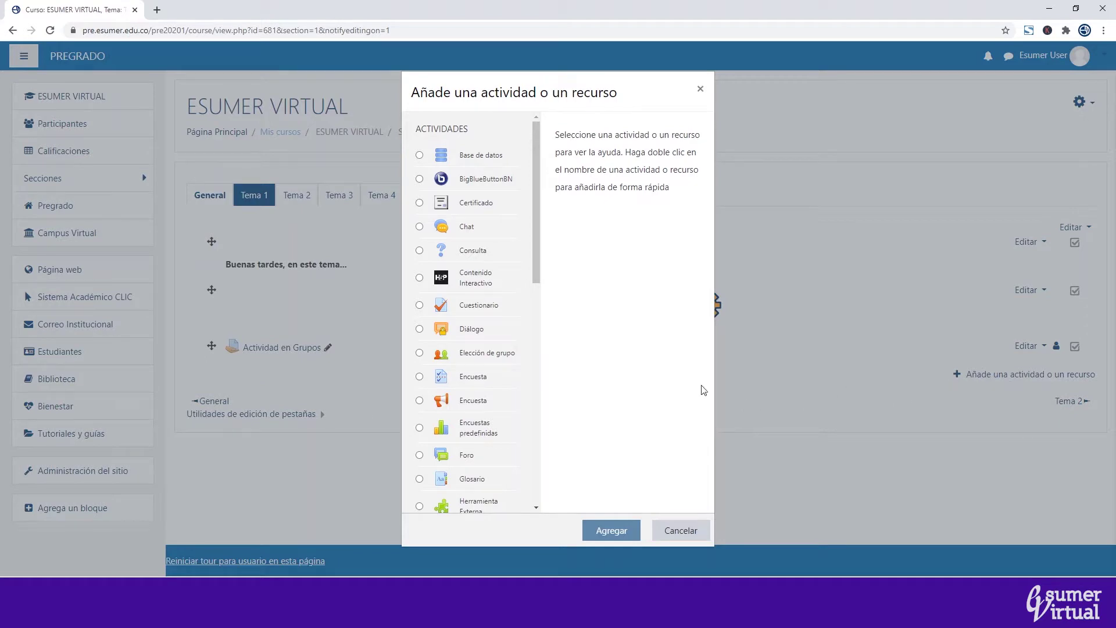
Add a Cuestionario activity to Tema 1 and name it "Evaluación Final".
{"action": "left_click", "coordinate": [452, 306]}
{"action": "left_click", "coordinate": [593, 530]}
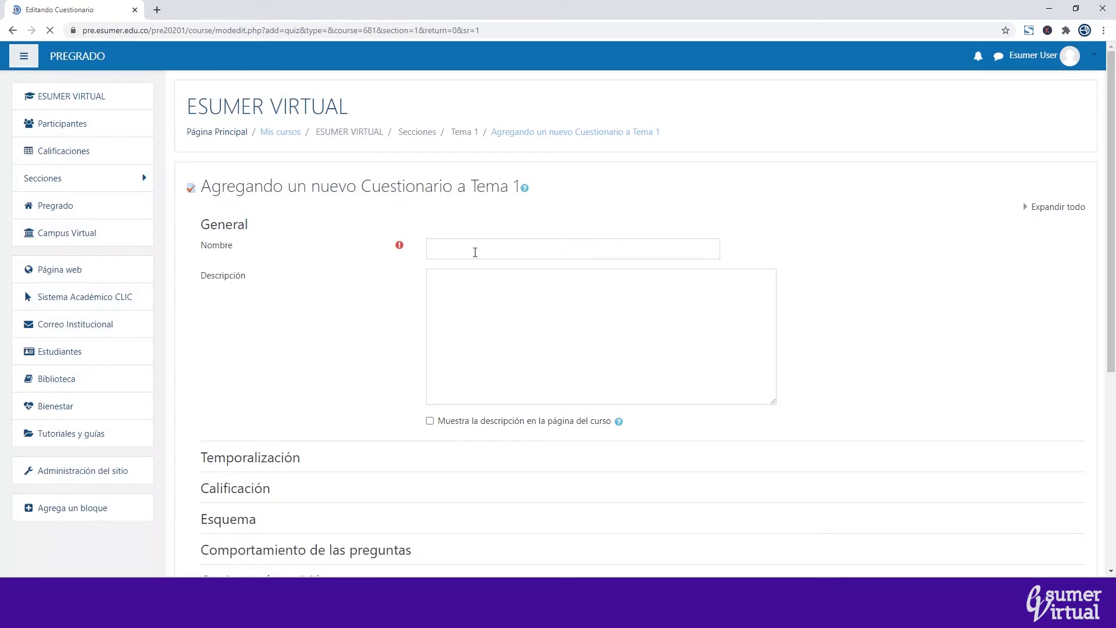
{"action": "left_click", "coordinate": [482, 251]}
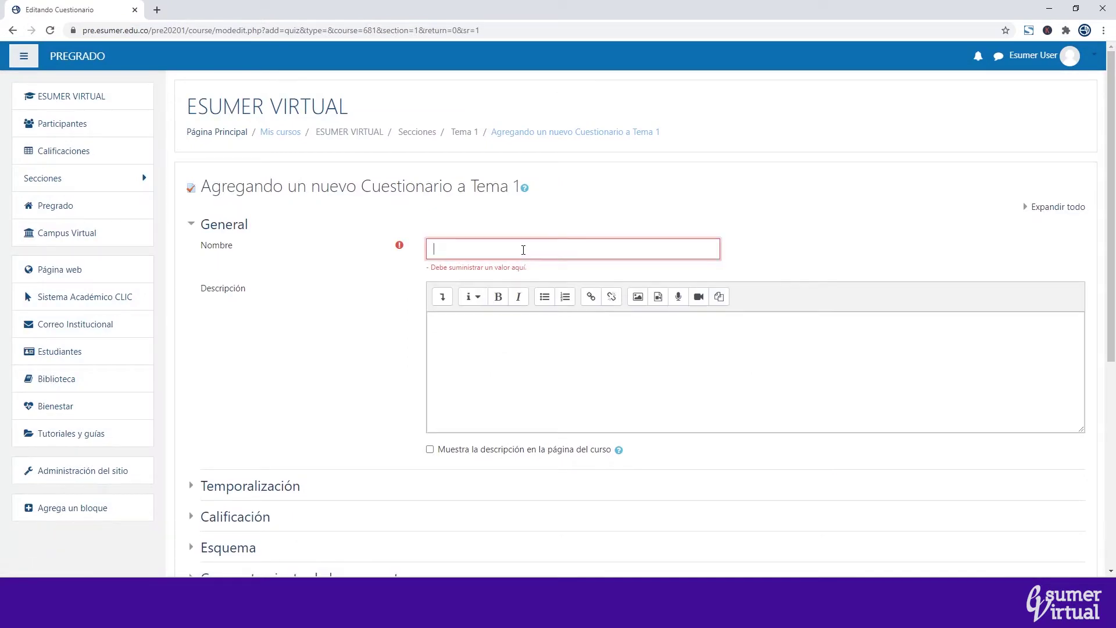
{"action": "type", "text": "Evaluación Final"}
Write the description "Recuerde seguir las recomendaciones." and "No salir del cuestionario una vez lo haya iniciado..." on separate lines, and collapse the General section.
{"action": "left_click", "coordinate": [480, 335]}
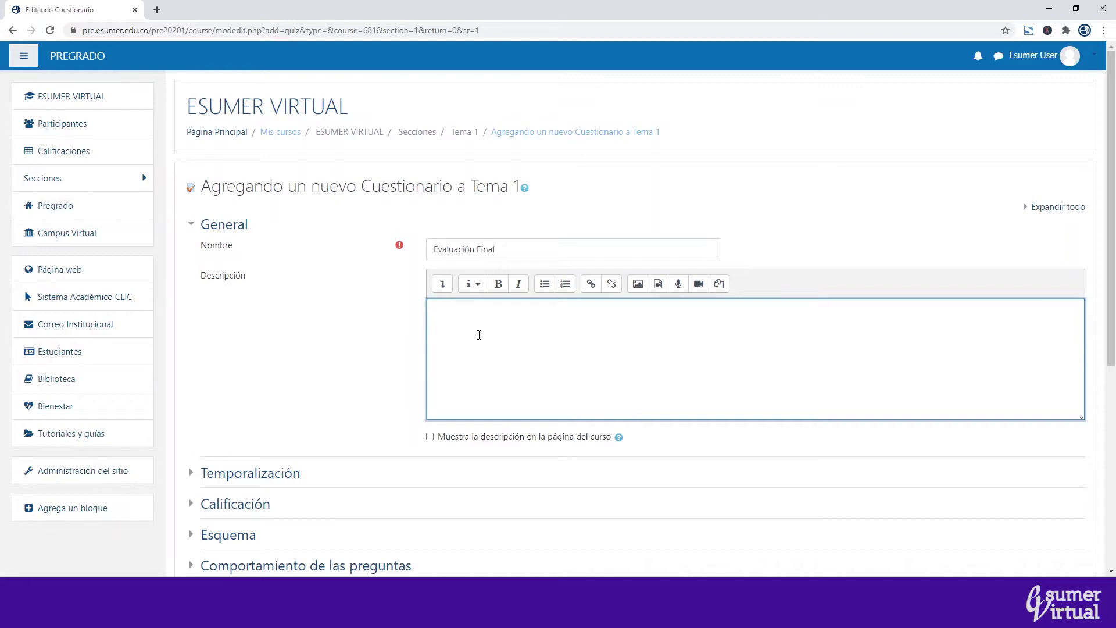
{"action": "type", "text": "Recuerde seguir las recomendaciones. "}
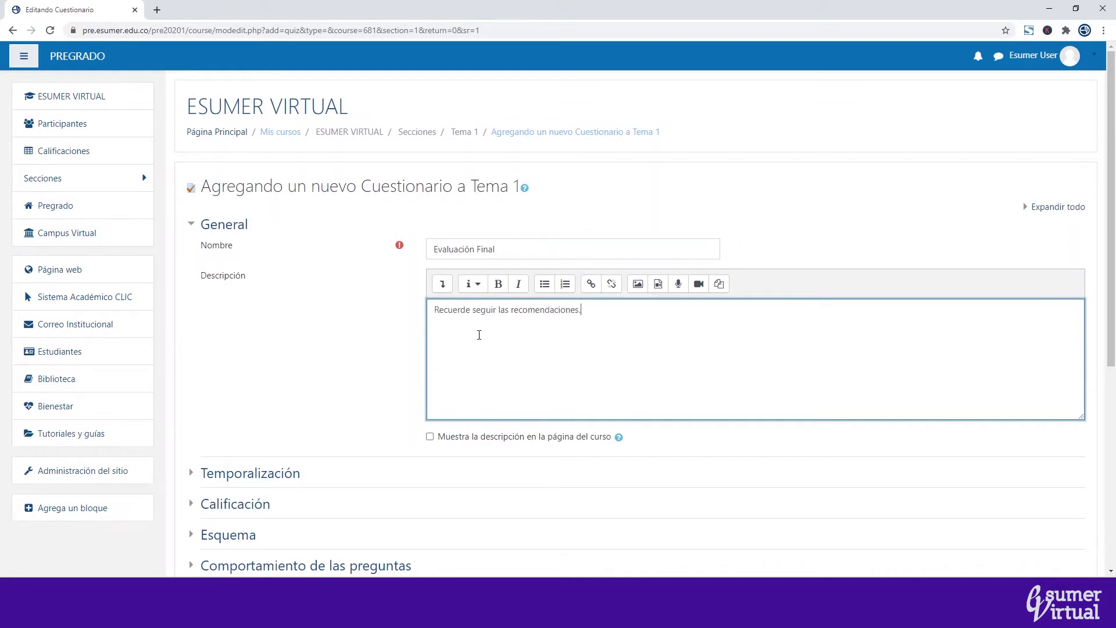
{"action": "type", "text": "No salir del cuestionario una vez lo haya iniciado..."}
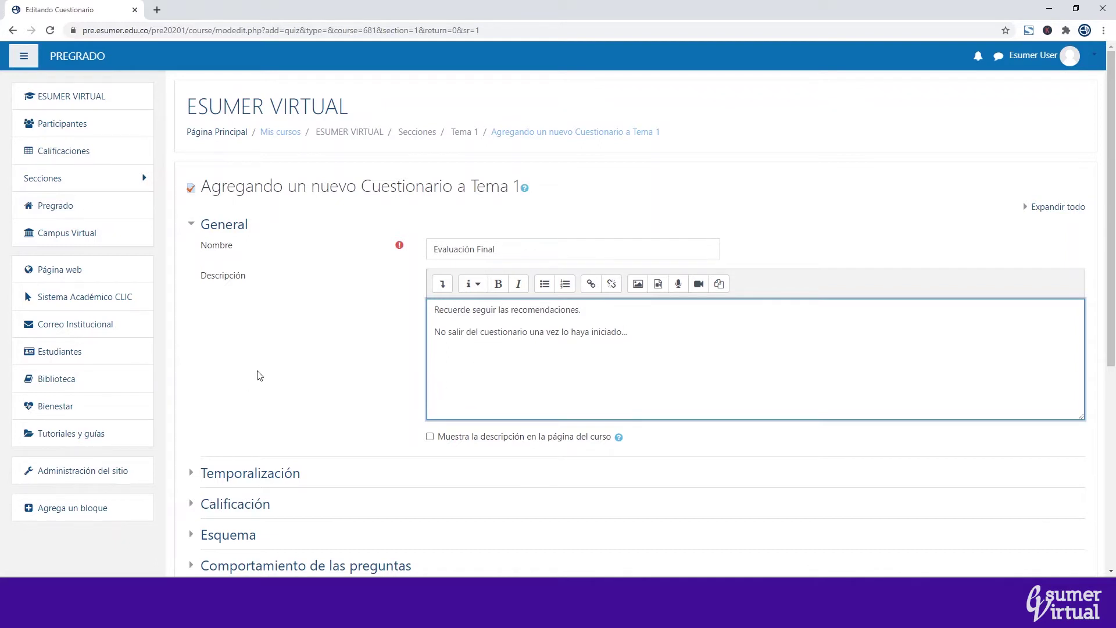
{"action": "left_click", "coordinate": [190, 228]}
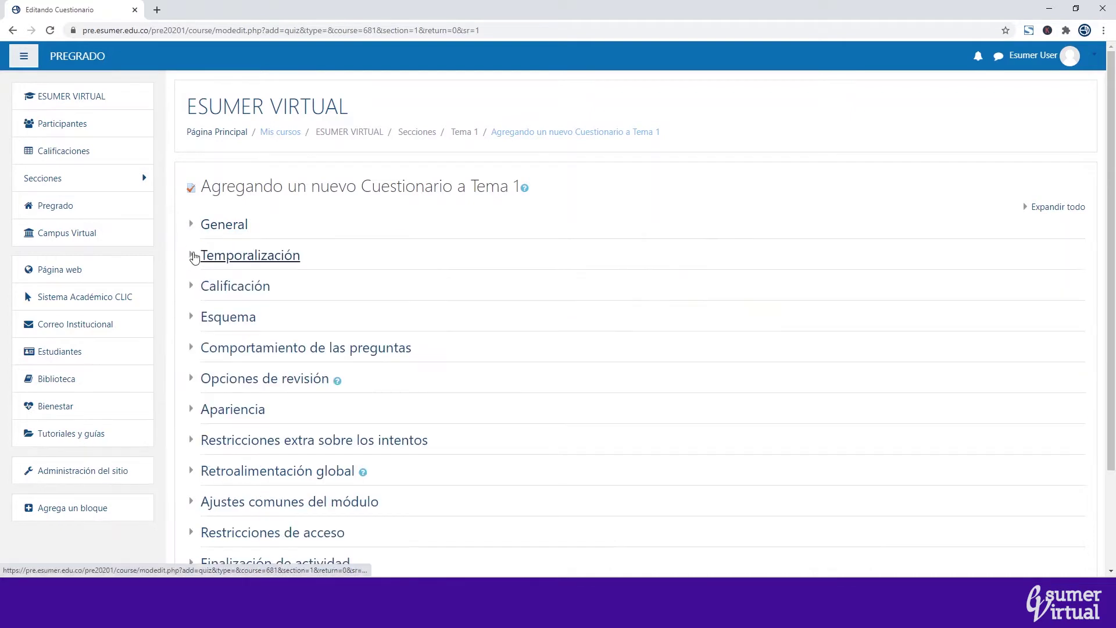
Enable the quiz's opening date, closing date and time limit in the Temporalización section.
{"action": "left_click", "coordinate": [192, 256]}
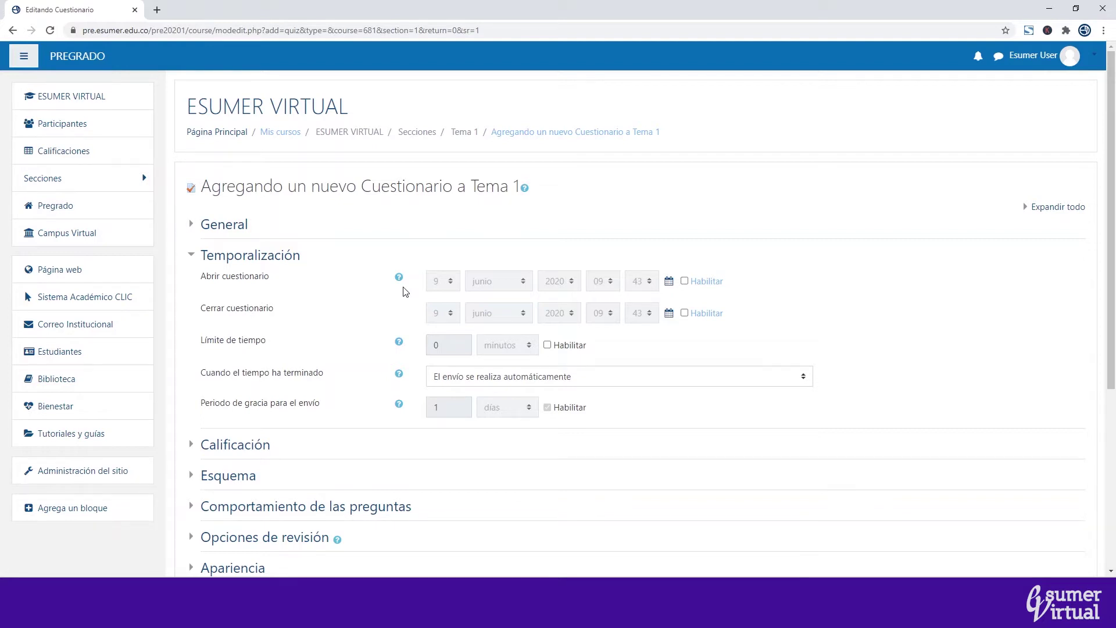
{"action": "left_click", "coordinate": [685, 281]}
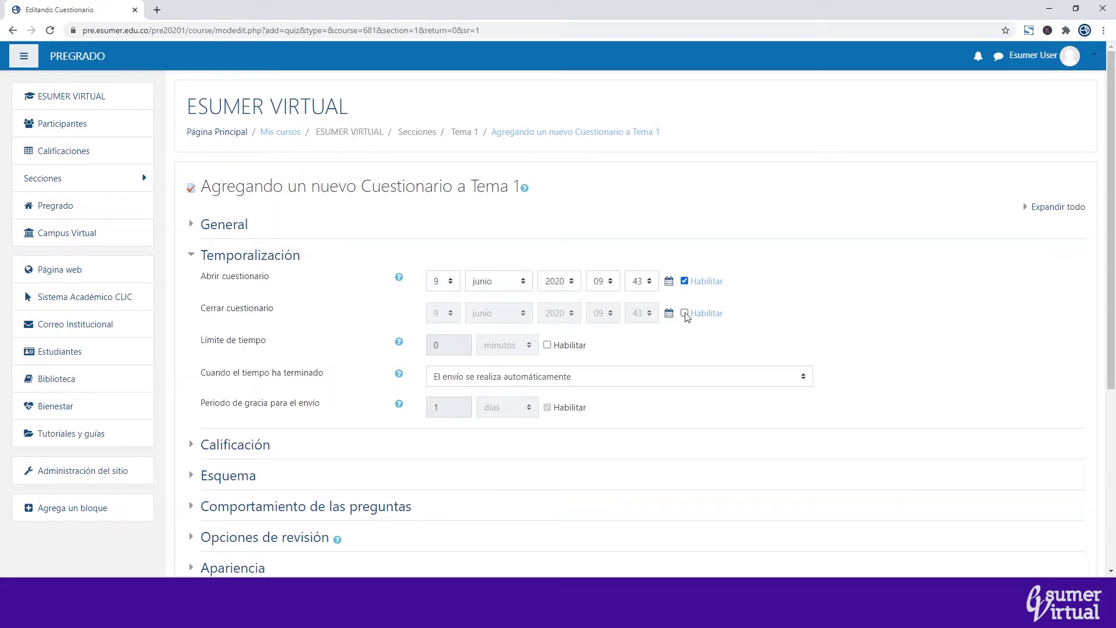
{"action": "left_click", "coordinate": [684, 313]}
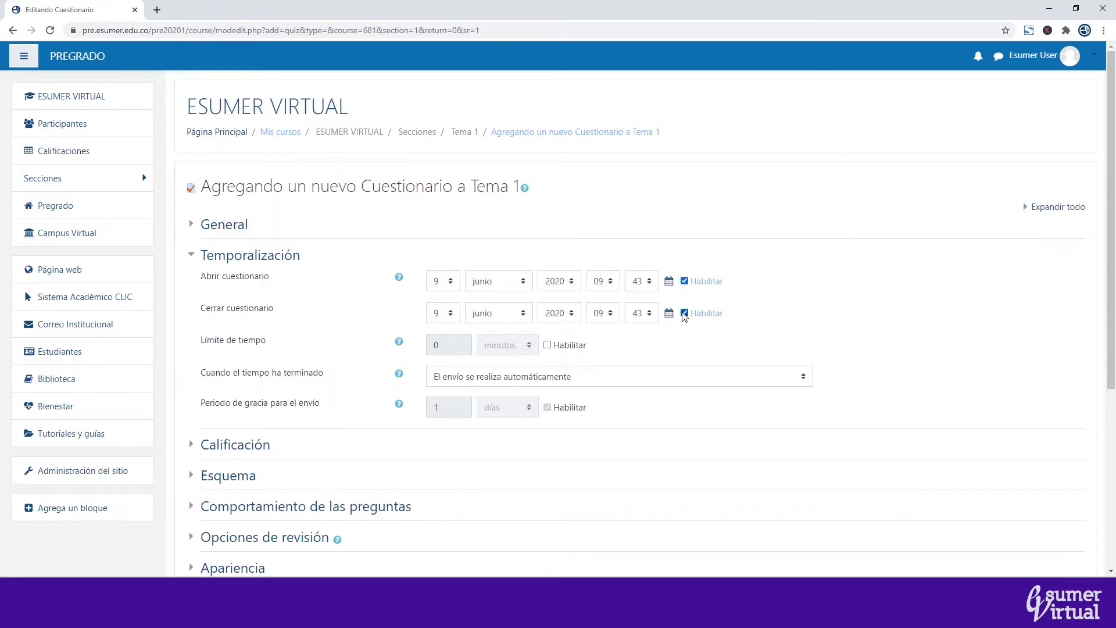
{"action": "left_click", "coordinate": [547, 345]}
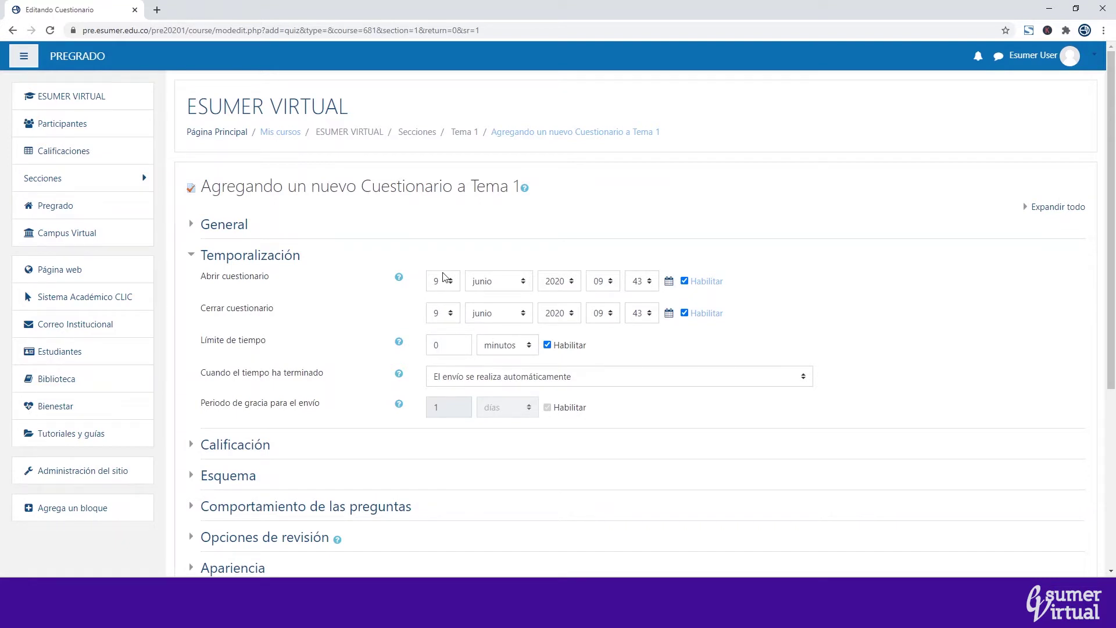
Set the quiz's opening time to 00:00.
{"action": "left_click", "coordinate": [603, 281]}
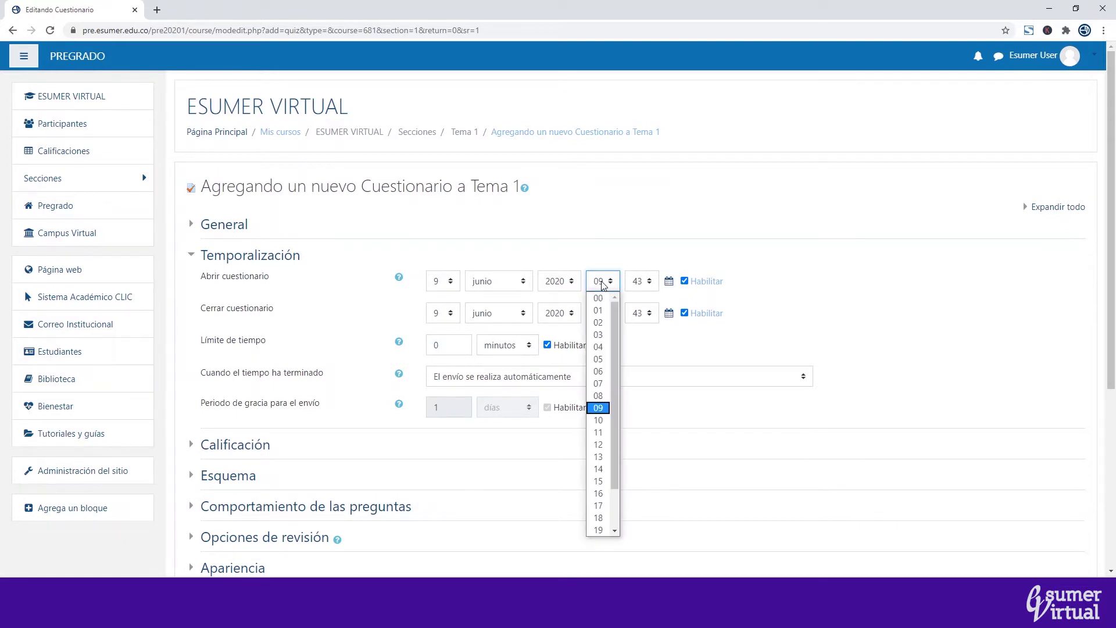
{"action": "left_click", "coordinate": [600, 295]}
{"action": "left_click", "coordinate": [636, 282]}
{"action": "scroll", "coordinate": [646, 372], "scroll_direction": "up", "scroll_amount": 8}
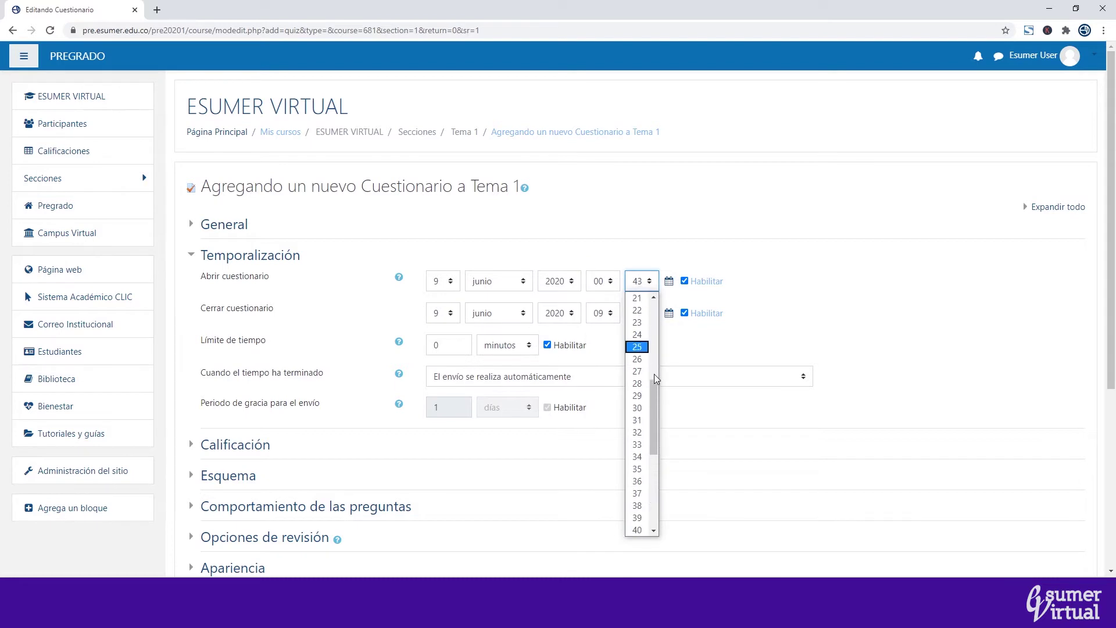
{"action": "left_click", "coordinate": [631, 298]}
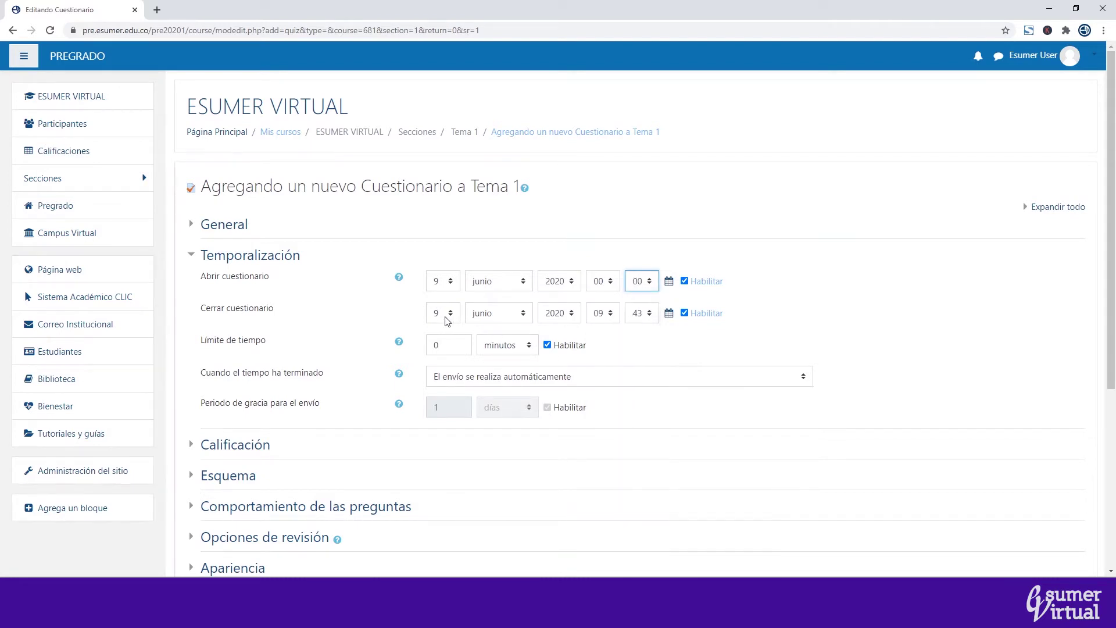
Set the quiz to close on 15 junio 2020 at 23:55.
{"action": "left_click", "coordinate": [443, 314]}
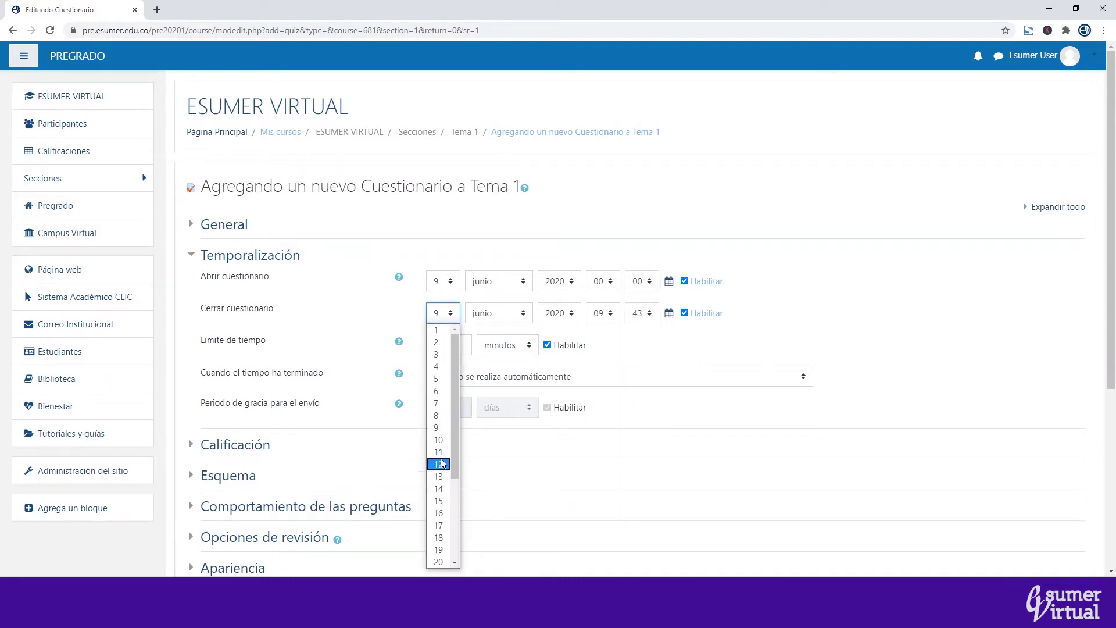
{"action": "left_click", "coordinate": [439, 501]}
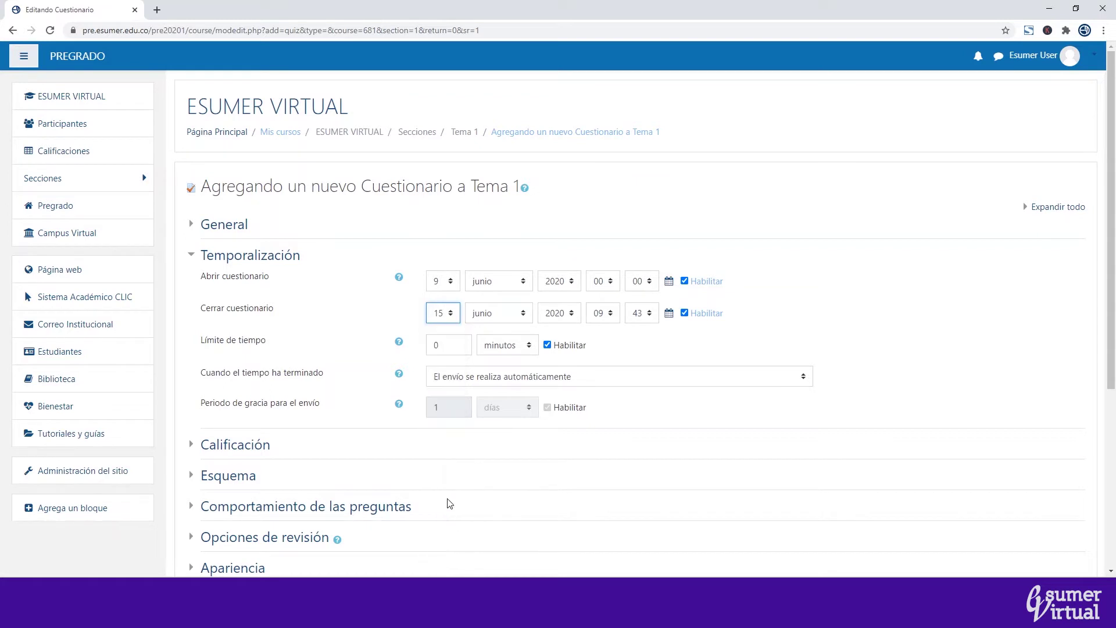
{"action": "left_click", "coordinate": [604, 317]}
{"action": "scroll", "coordinate": [611, 384], "scroll_direction": "down", "scroll_amount": 2}
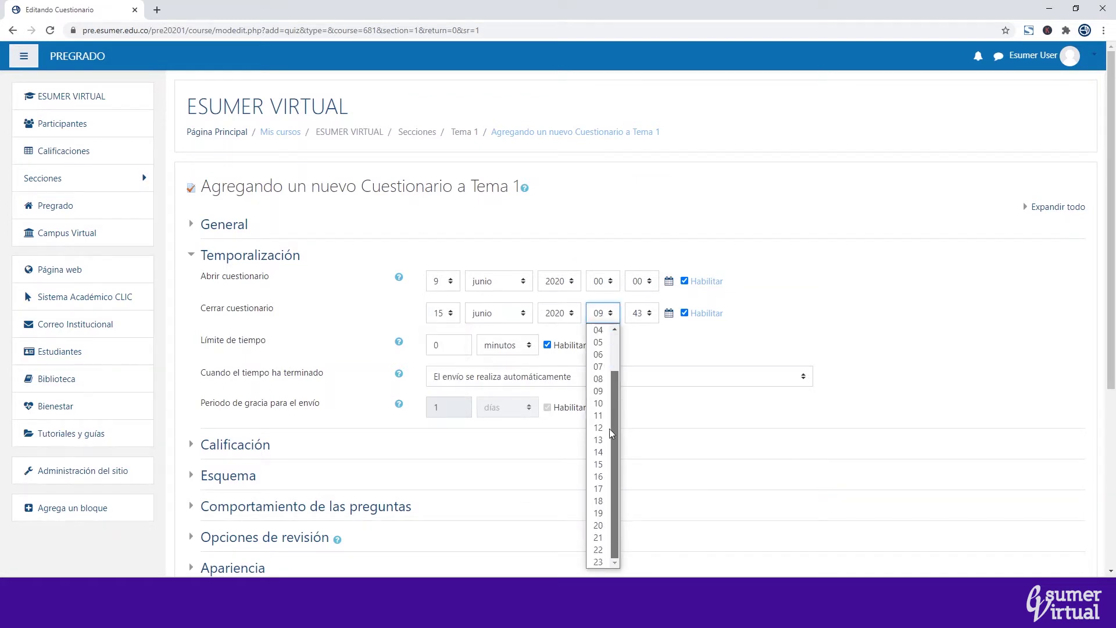
{"action": "left_click", "coordinate": [599, 563]}
{"action": "left_click", "coordinate": [641, 312]}
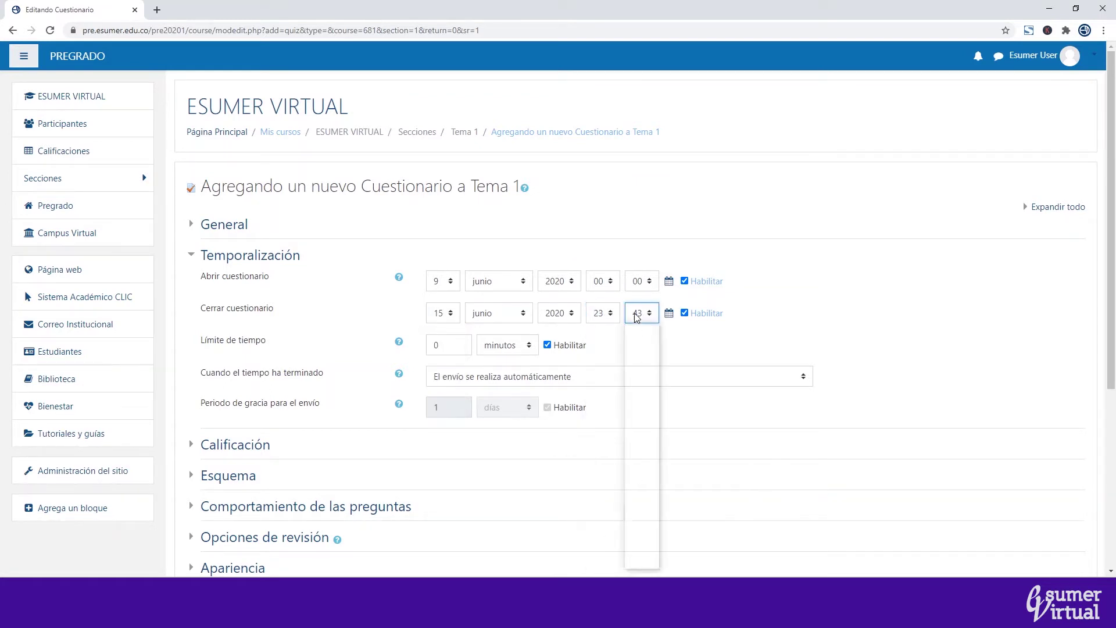
{"action": "left_click_drag", "start_coordinate": [654, 396], "coordinate": [651, 509]}
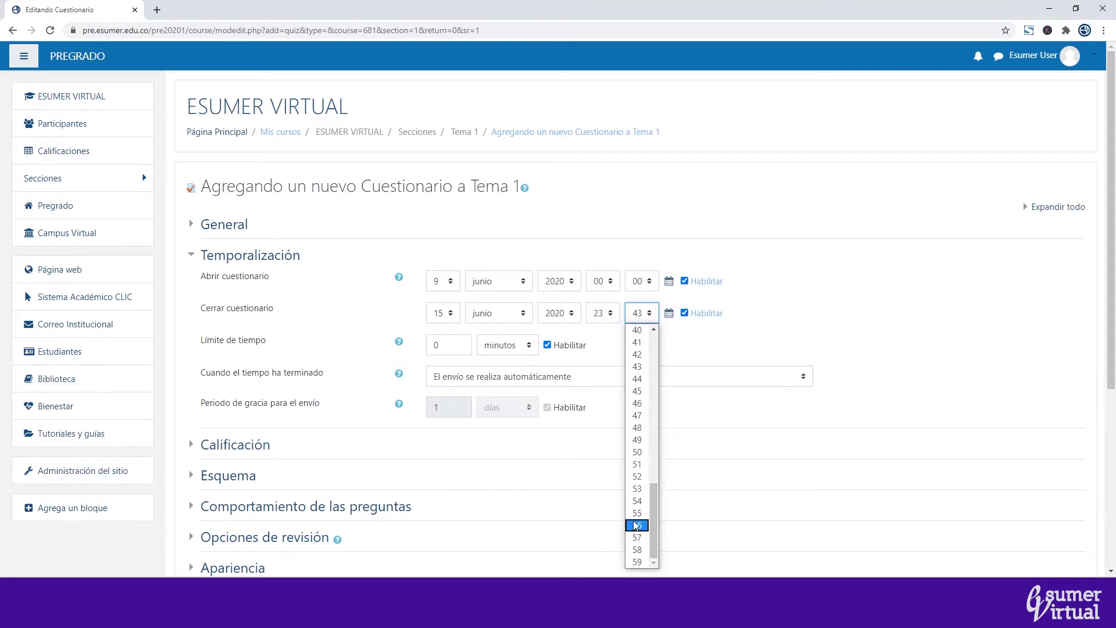
{"action": "left_click", "coordinate": [637, 513]}
{"action": "left_click", "coordinate": [754, 333]}
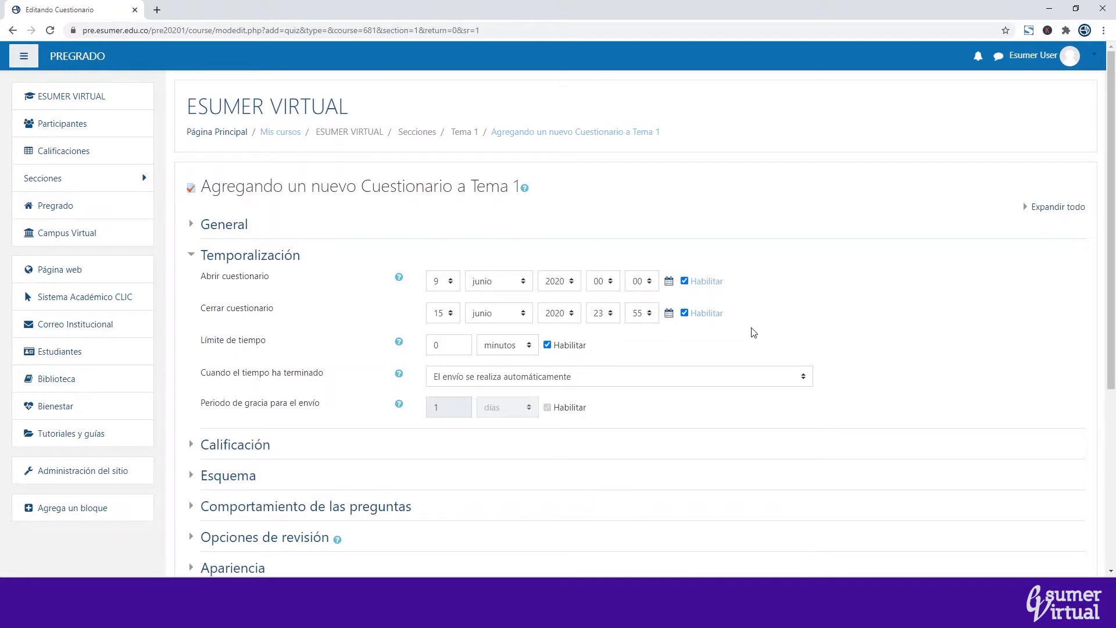
Set the time limit to 30 minutes with "El envío se realiza automáticamente" when time runs out, and collapse Temporalización.
{"action": "left_click", "coordinate": [464, 344]}
{"action": "left_click_drag", "start_coordinate": [439, 347], "coordinate": [428, 347]}
{"action": "type", "text": "30"}
{"action": "left_click", "coordinate": [650, 346]}
{"action": "left_click", "coordinate": [570, 379]}
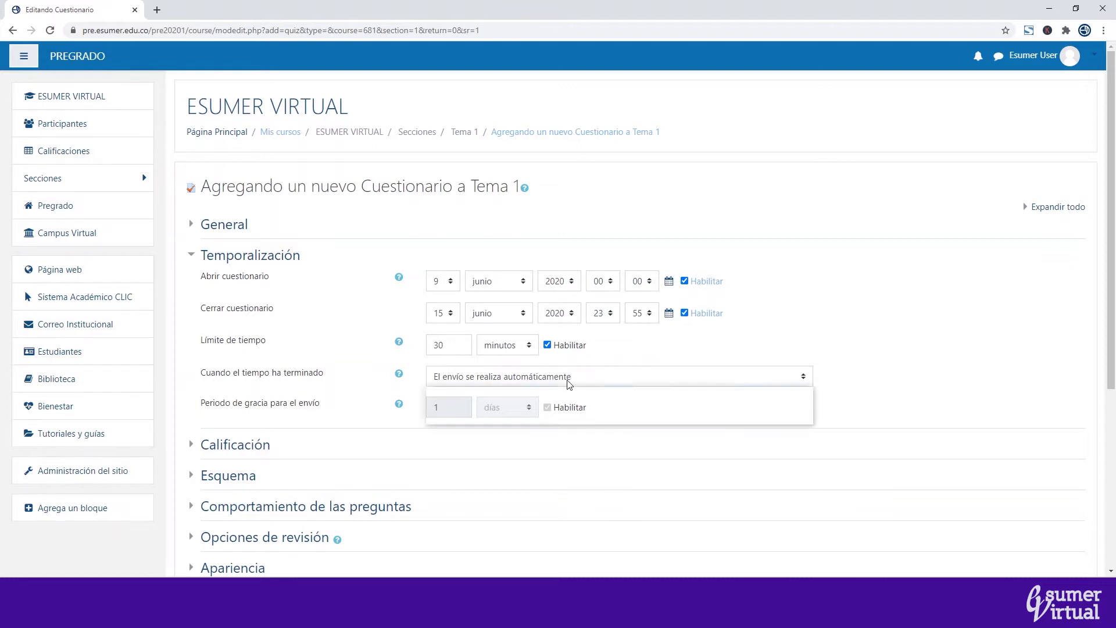
{"action": "left_click", "coordinate": [499, 396]}
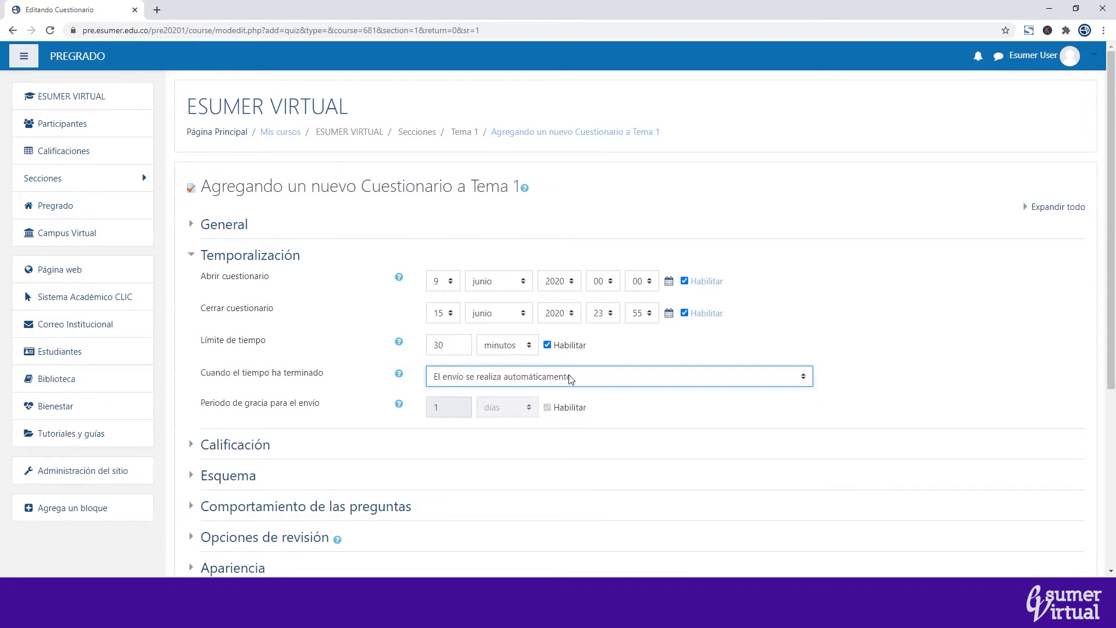
{"action": "left_click", "coordinate": [370, 353]}
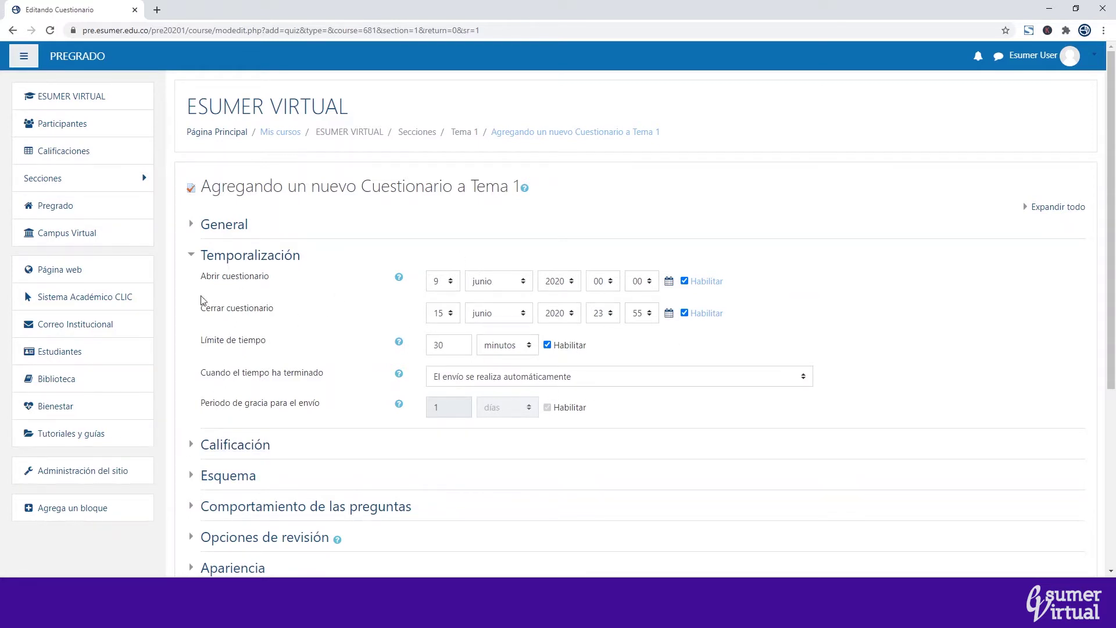
{"action": "left_click", "coordinate": [189, 255]}
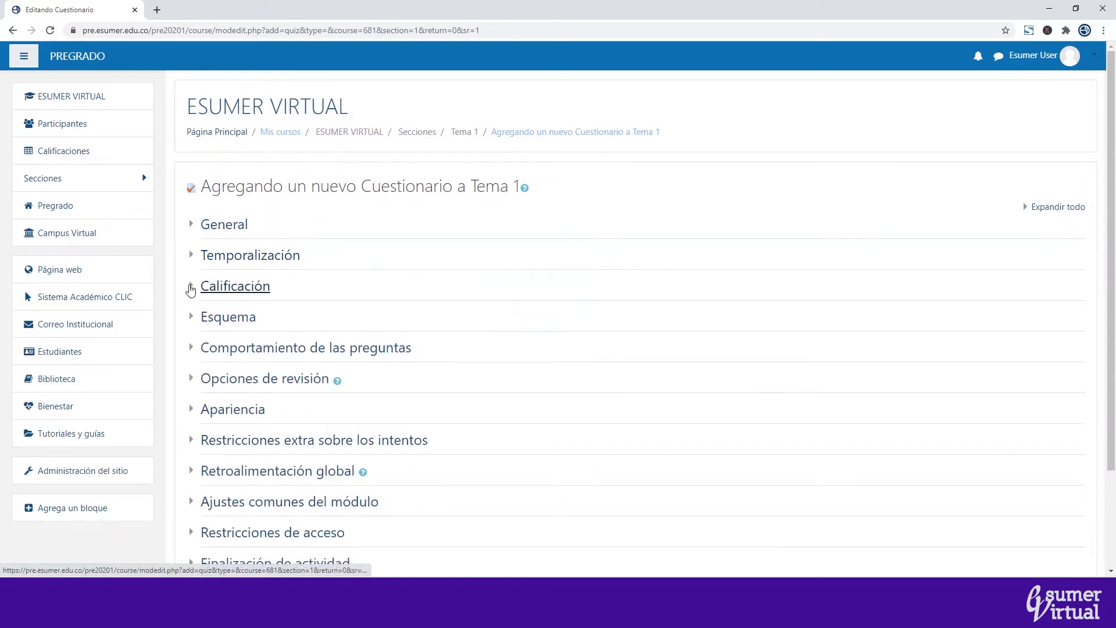
Set the allowed attempts (Intentos permitidos) to 1 in the Calificación section.
{"action": "left_click", "coordinate": [191, 289]}
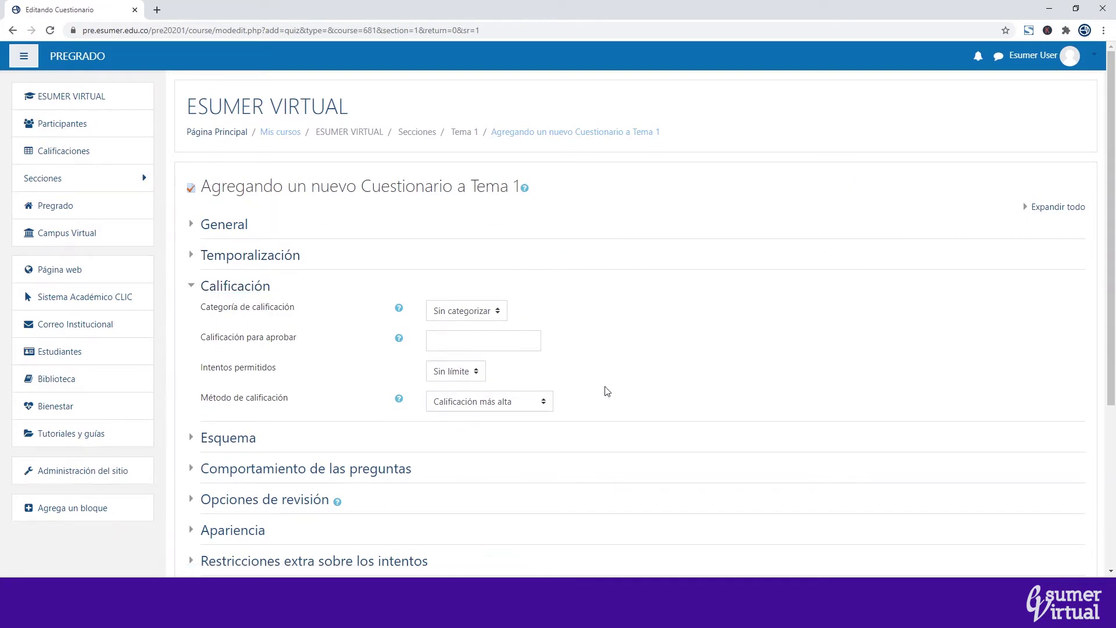
{"action": "left_click", "coordinate": [450, 375]}
{"action": "left_click", "coordinate": [452, 397]}
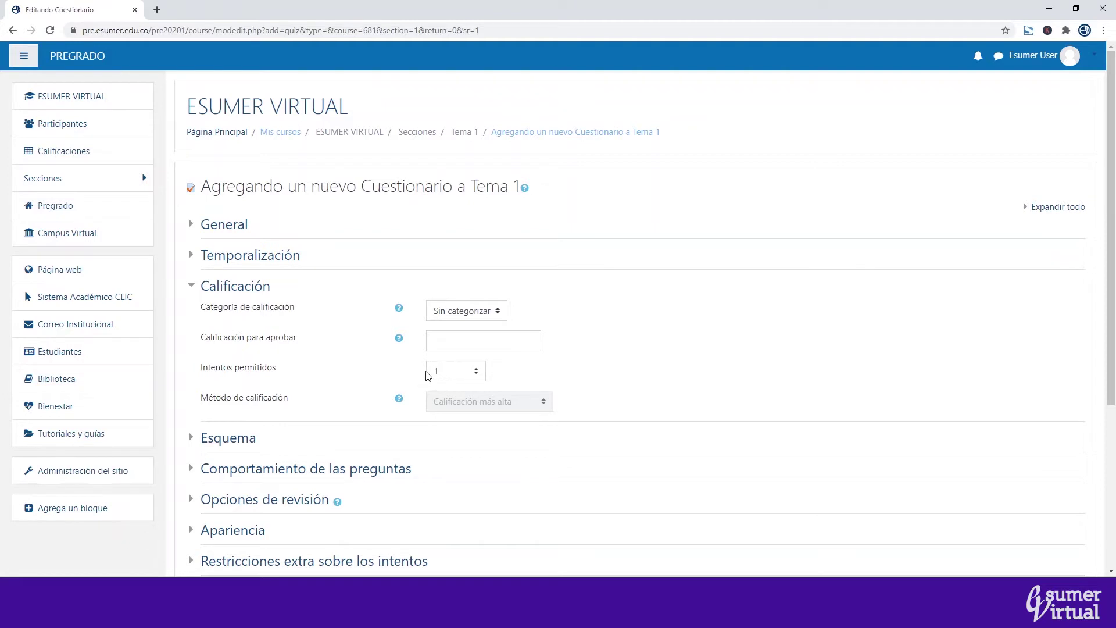
Expand all Esquema settings and choose "Cada pregunta" for Página nueva.
{"action": "left_click", "coordinate": [189, 440]}
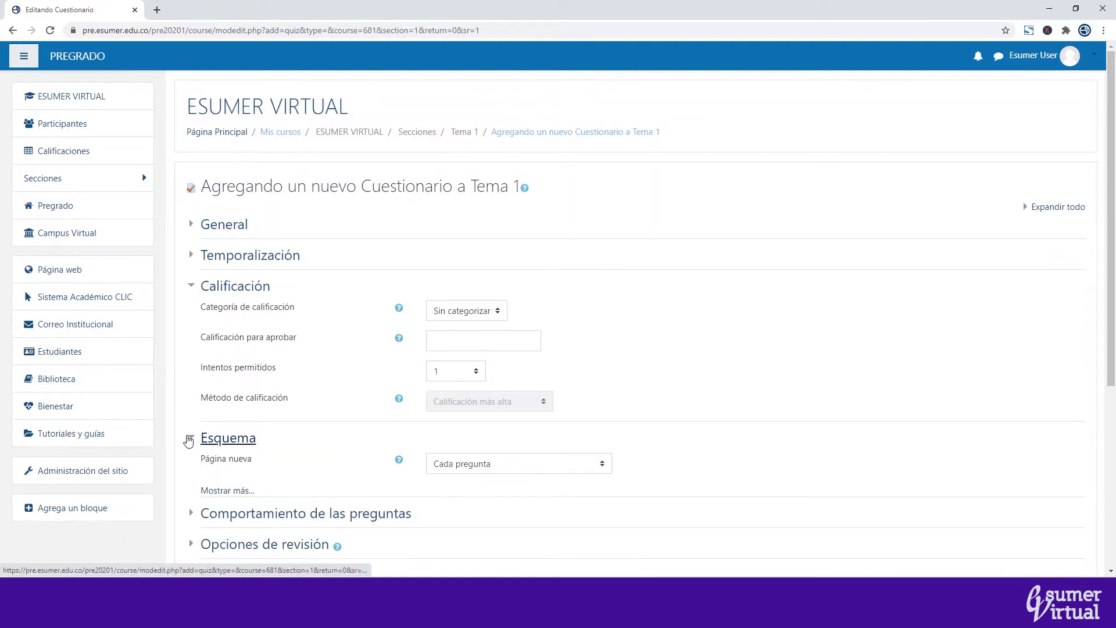
{"action": "scroll", "coordinate": [346, 408], "scroll_direction": "down", "scroll_amount": 1}
{"action": "left_click", "coordinate": [234, 432]}
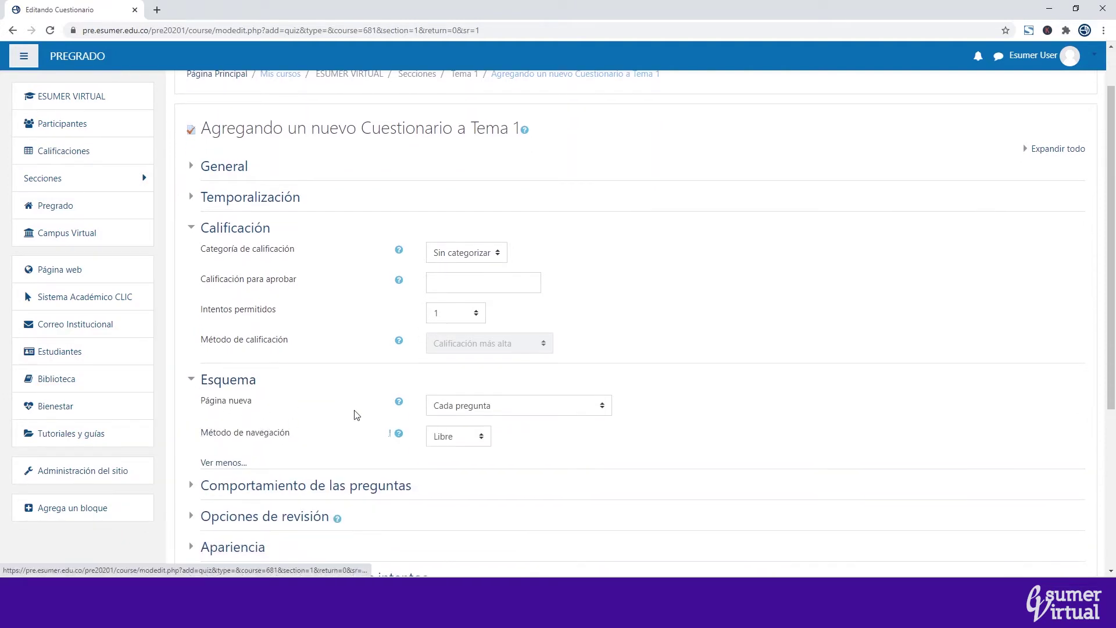
{"action": "left_click", "coordinate": [484, 410]}
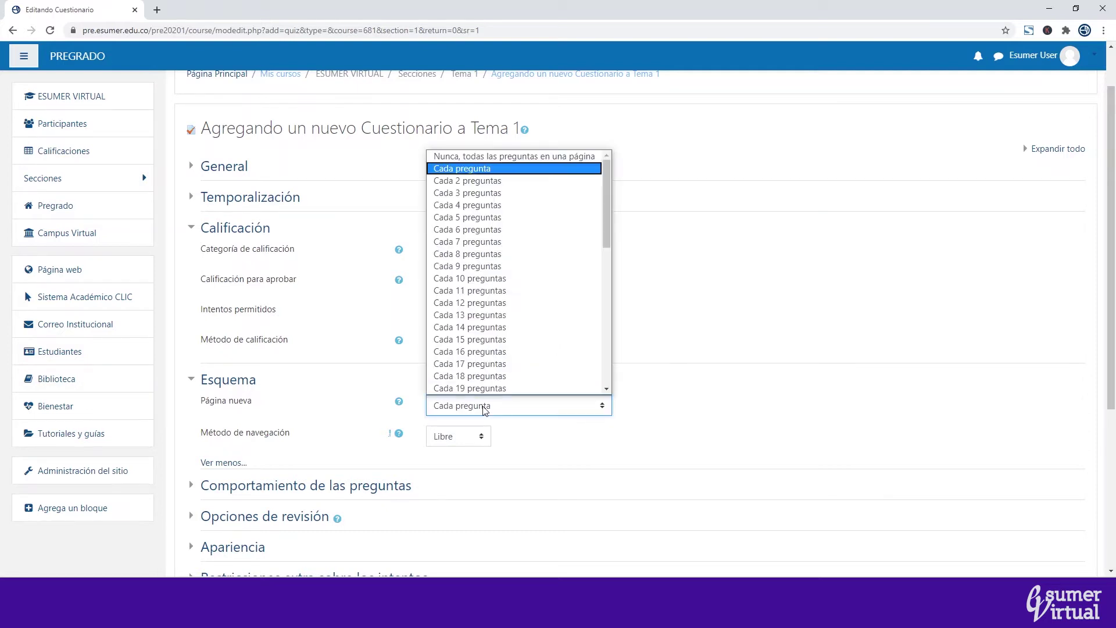
{"action": "scroll", "coordinate": [494, 262], "scroll_direction": "down", "scroll_amount": 1}
{"action": "scroll", "coordinate": [493, 213], "scroll_direction": "up", "scroll_amount": 1}
{"action": "left_click", "coordinate": [476, 170]}
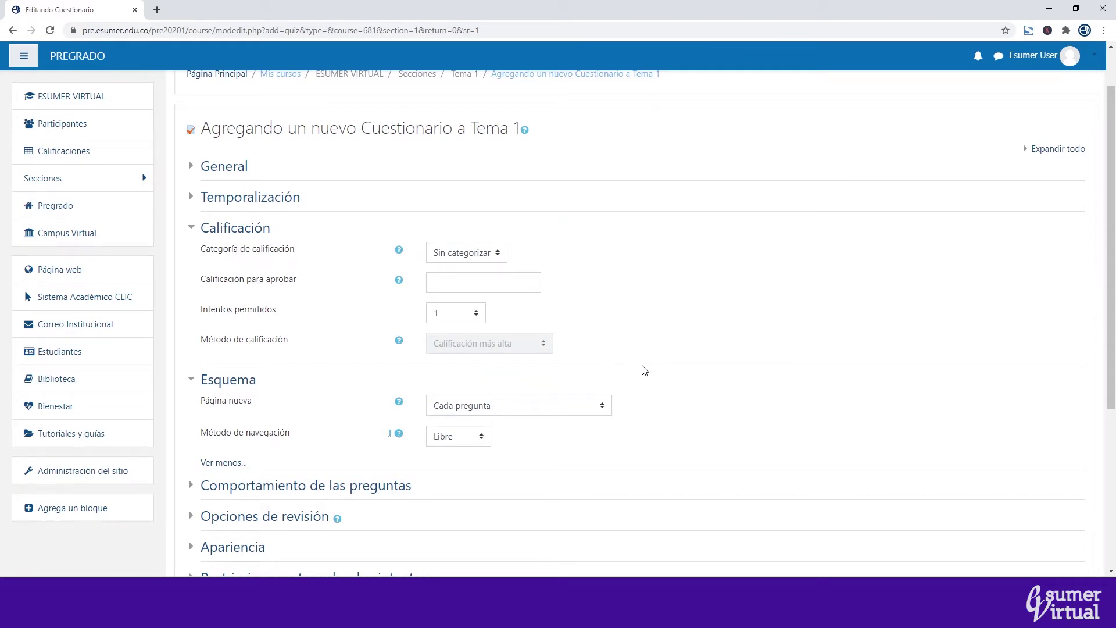
Try the Secuencial navigation method, return it to Libre, and collapse the Esquema section.
{"action": "left_click", "coordinate": [452, 439]}
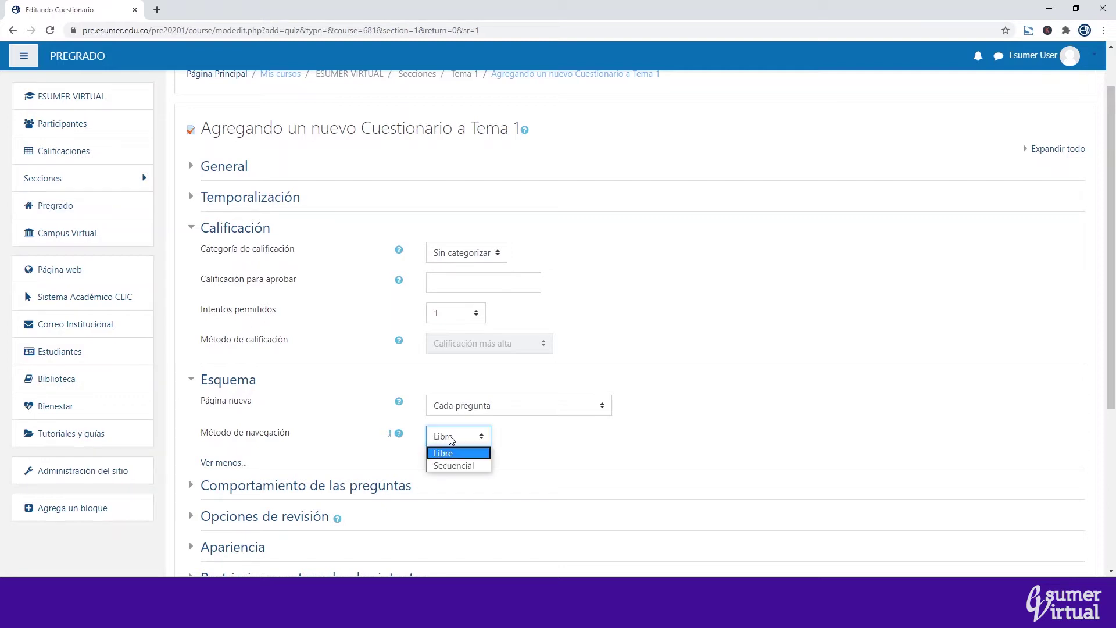
{"action": "left_click", "coordinate": [454, 464]}
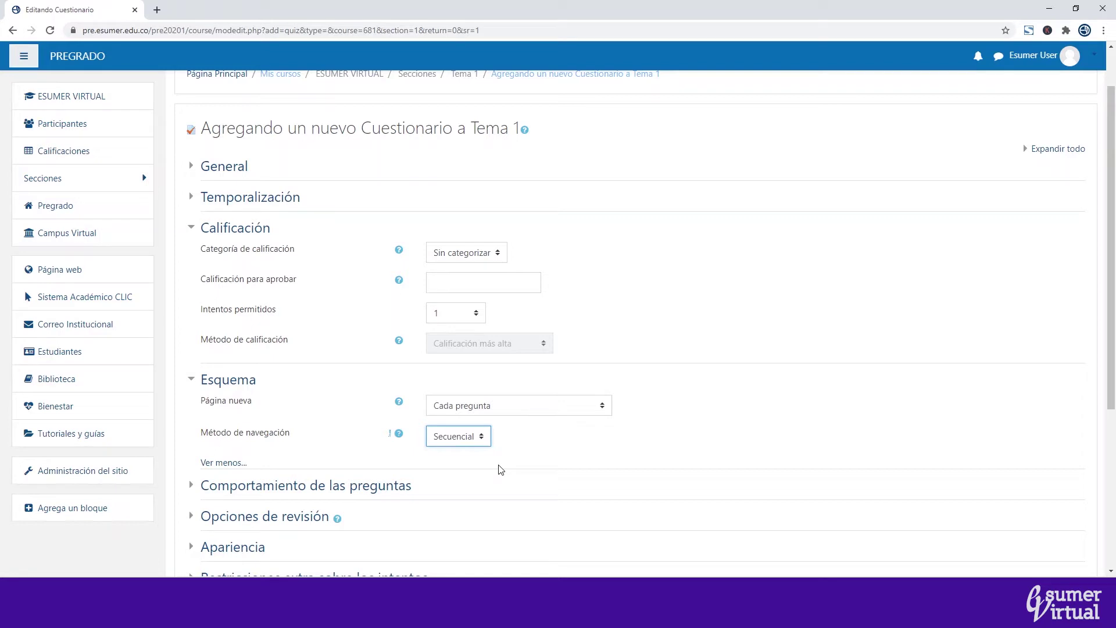
{"action": "left_click", "coordinate": [472, 441]}
{"action": "left_click", "coordinate": [472, 452]}
{"action": "scroll", "coordinate": [474, 455], "scroll_direction": "down", "scroll_amount": 3}
{"action": "left_click", "coordinate": [192, 219]}
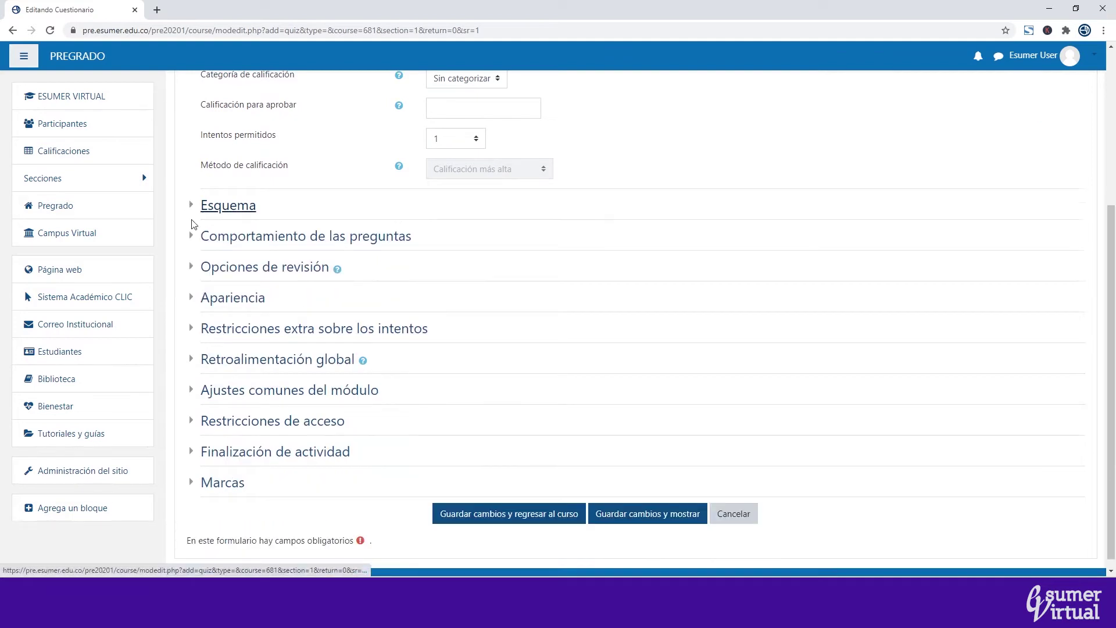
Examine the full Comportamiento de las preguntas settings, and replace that view with the Opciones de revisión section.
{"action": "left_click", "coordinate": [190, 235]}
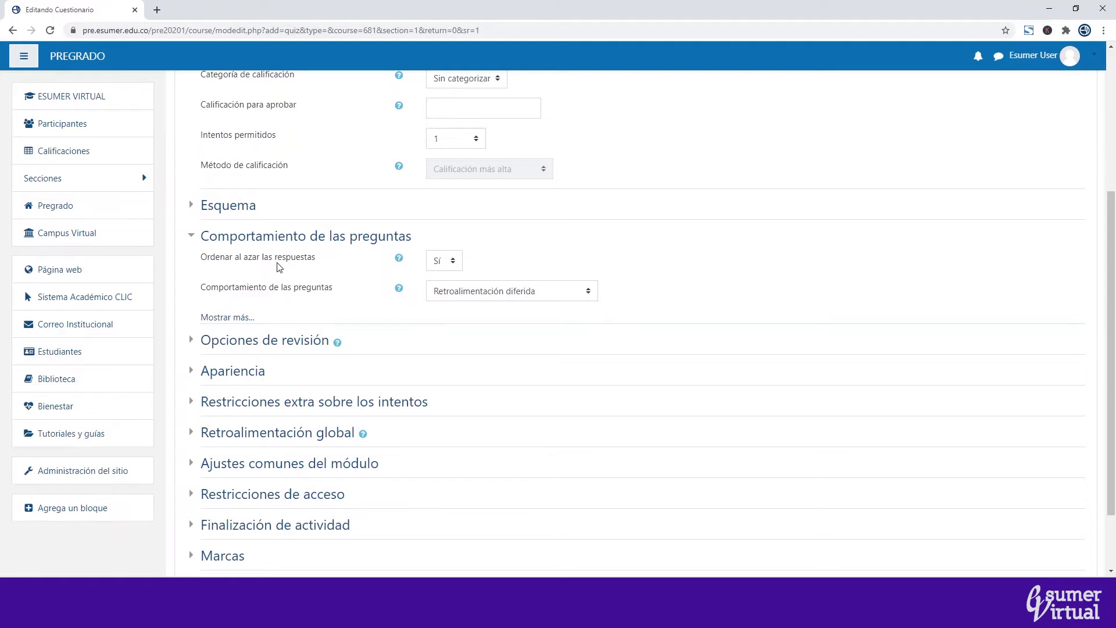
{"action": "left_click", "coordinate": [240, 318]}
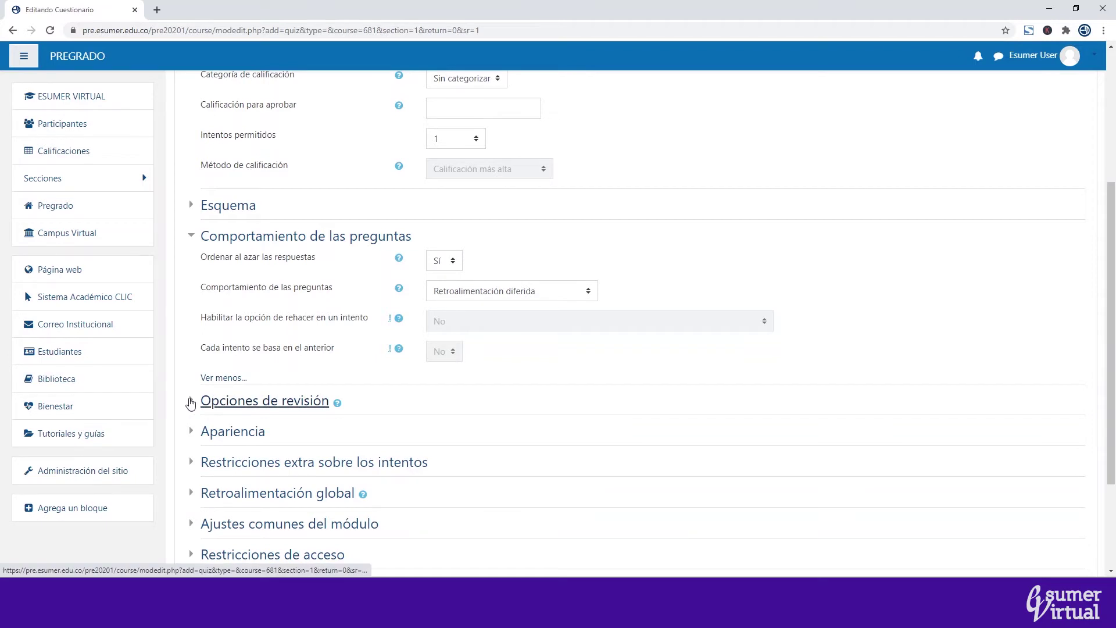
{"action": "left_click", "coordinate": [191, 401]}
{"action": "left_click", "coordinate": [191, 236]}
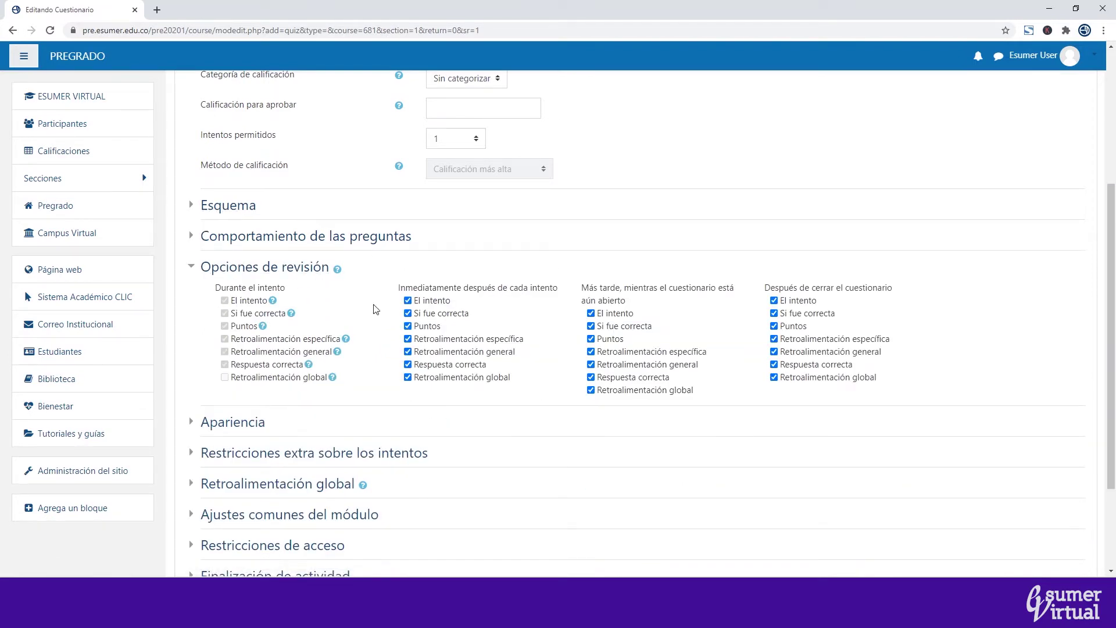
Disable the El intento review option both immediately after each attempt and later while the quiz is still open.
{"action": "left_click", "coordinate": [408, 301]}
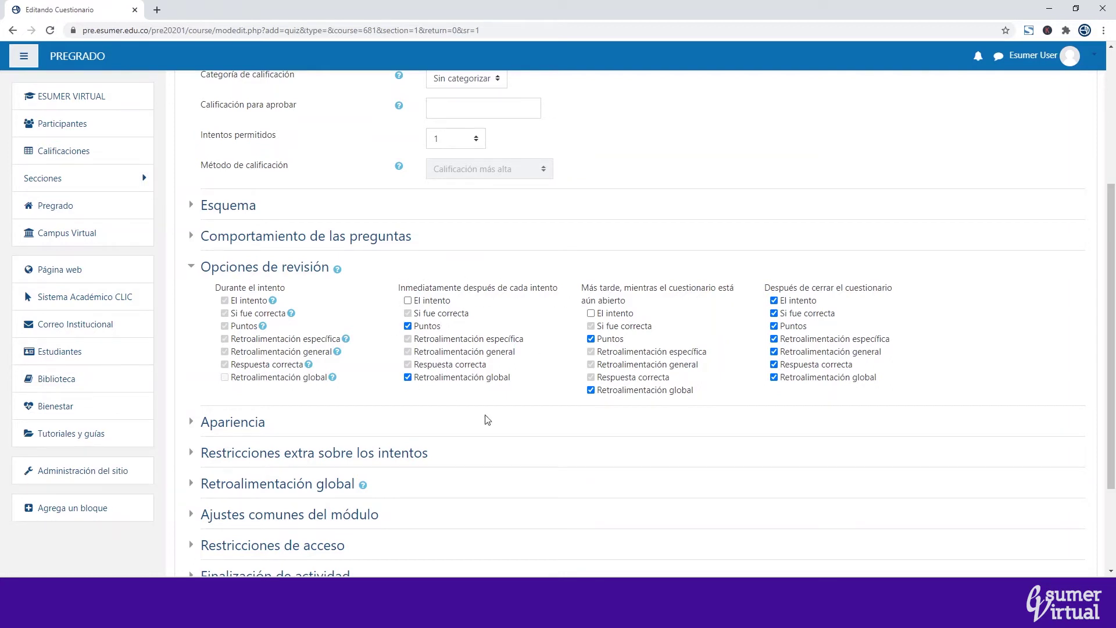
{"action": "scroll", "coordinate": [419, 400], "scroll_direction": "up", "scroll_amount": 1}
{"action": "scroll", "coordinate": [419, 400], "scroll_direction": "up", "scroll_amount": 1}
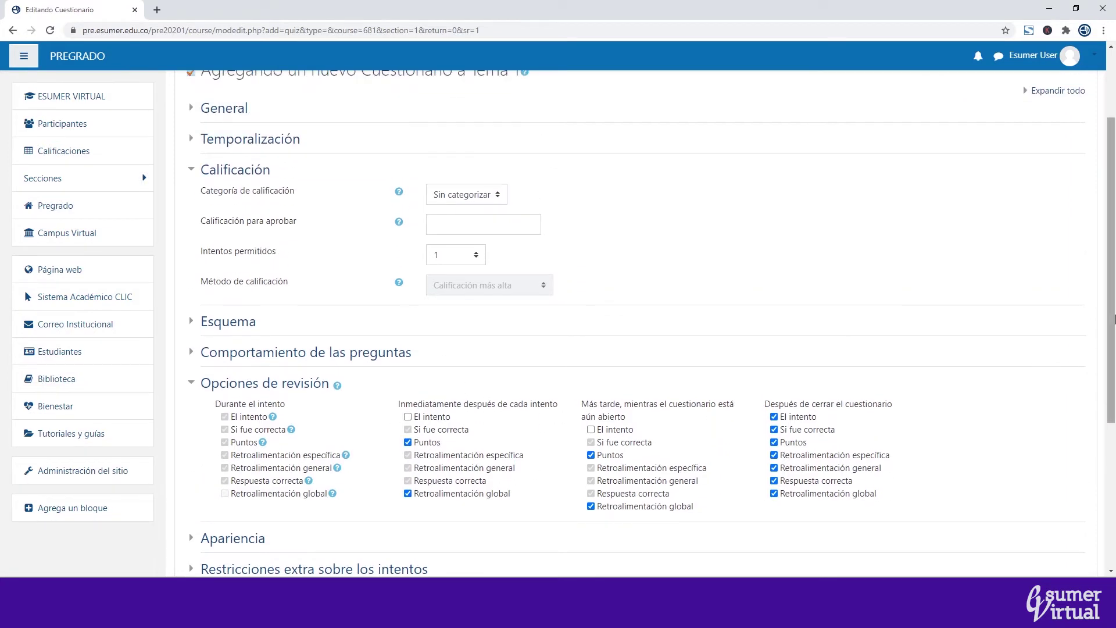
{"action": "left_click_drag", "start_coordinate": [1115, 298], "coordinate": [1114, 352]}
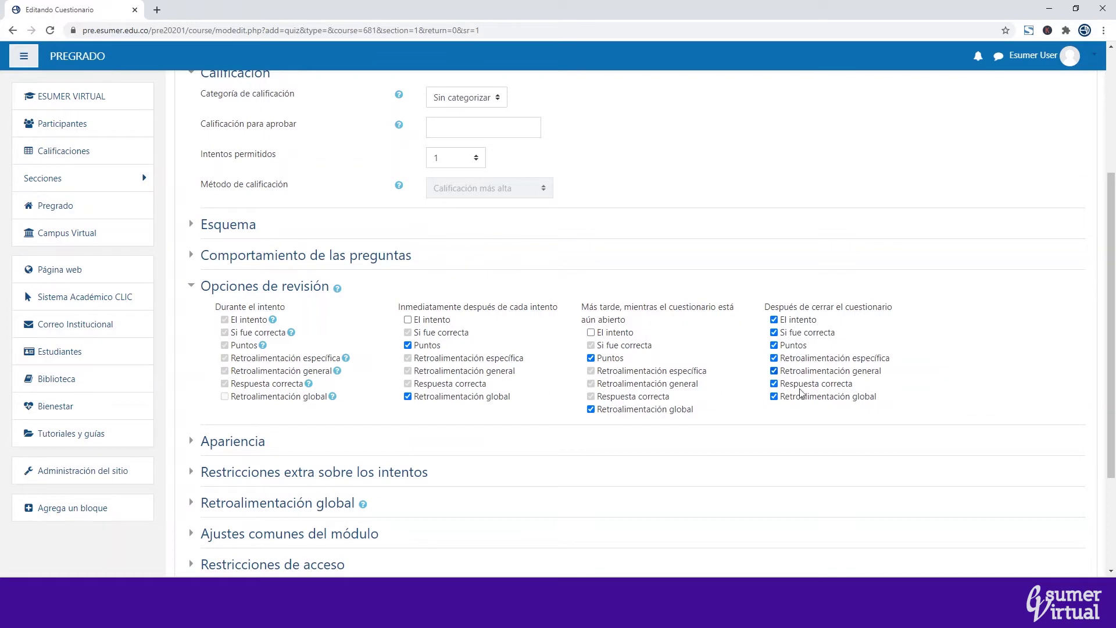
Expand and examine the Apariencia, extra attempt restrictions, Retroalimentación global, Ajustes comunes del módulo and Restricciones de acceso sections.
{"action": "left_click", "coordinate": [192, 441]}
{"action": "scroll", "coordinate": [192, 441], "scroll_direction": "down", "scroll_amount": 2}
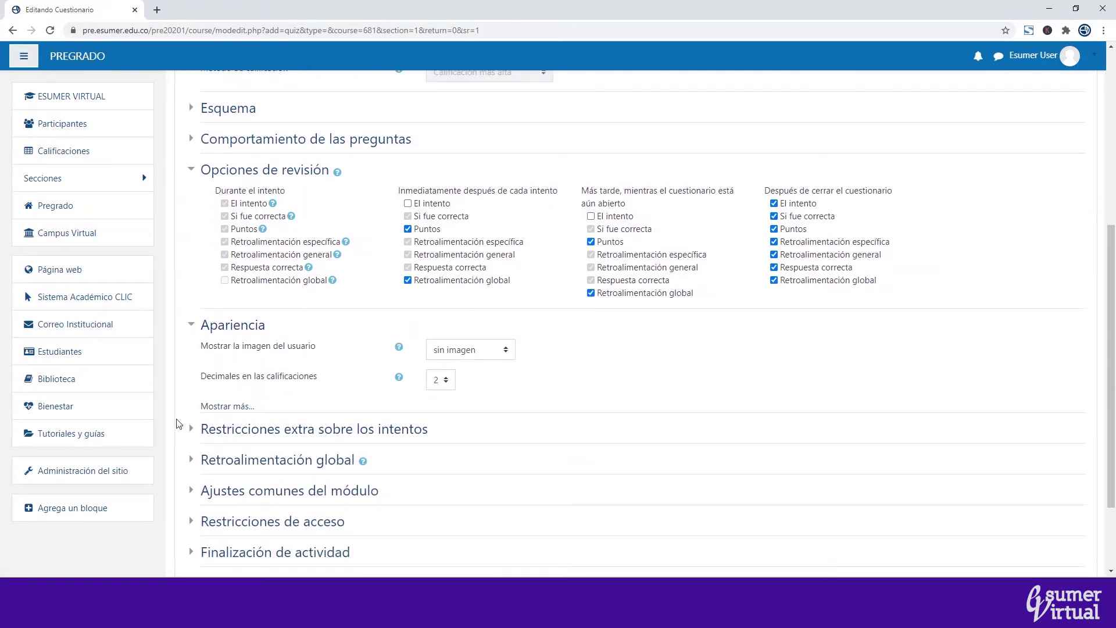
{"action": "left_click", "coordinate": [190, 430]}
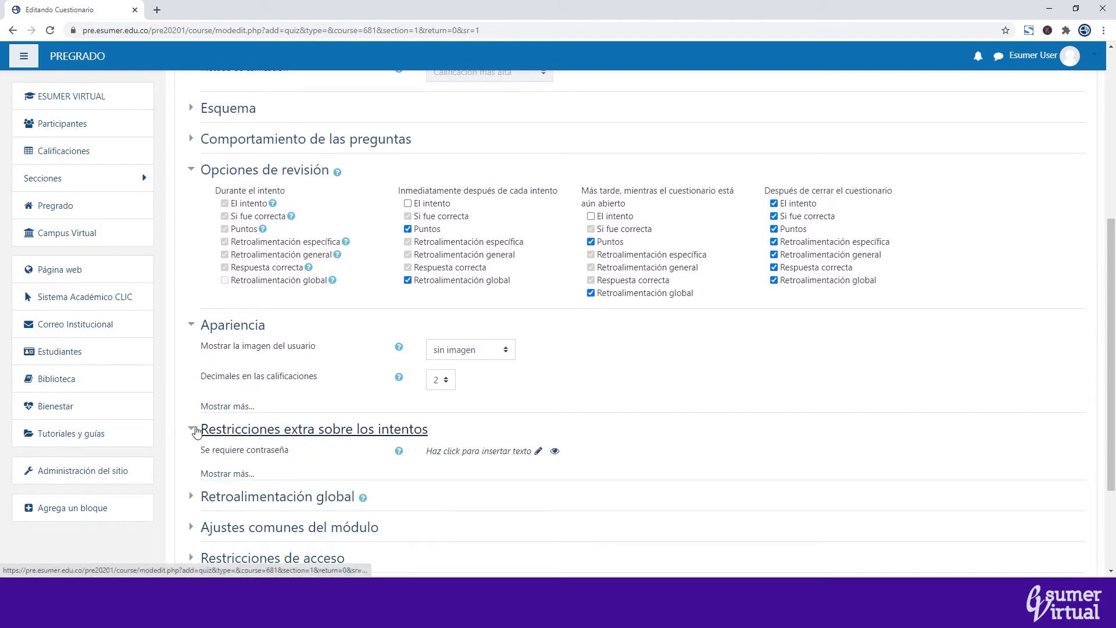
{"action": "scroll", "coordinate": [168, 424], "scroll_direction": "down", "scroll_amount": 2}
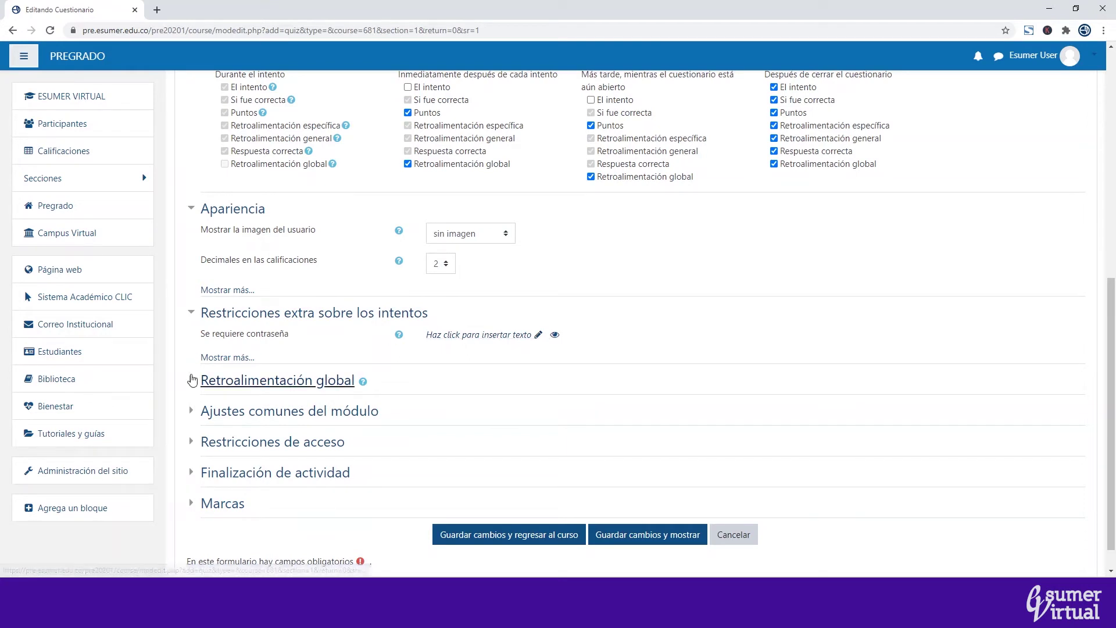
{"action": "left_click", "coordinate": [261, 380]}
{"action": "scroll", "coordinate": [651, 374], "scroll_direction": "down", "scroll_amount": 5}
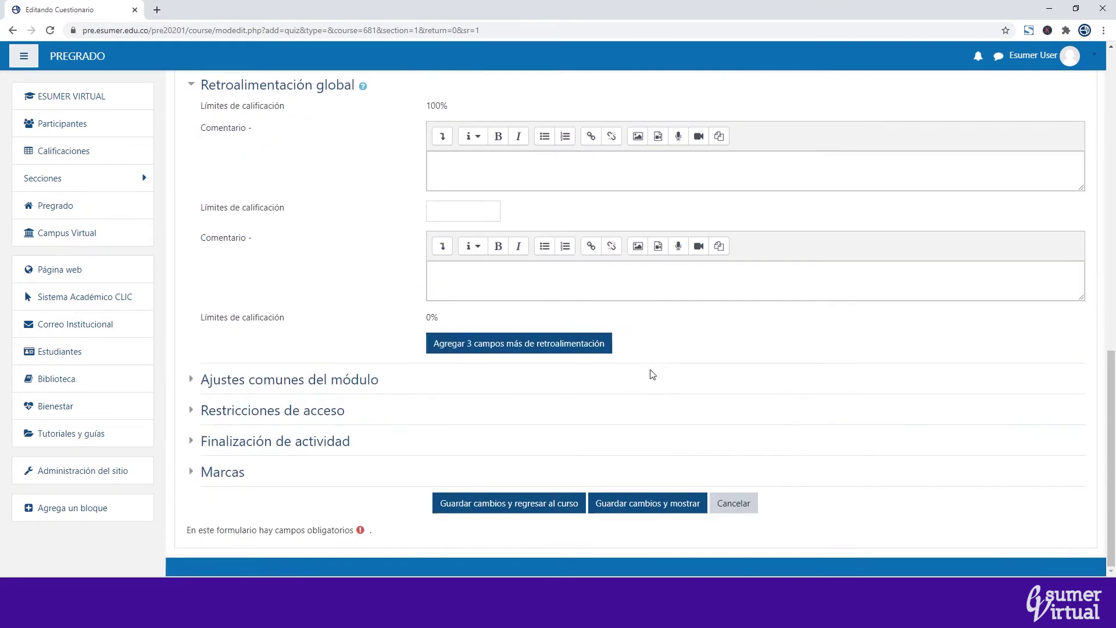
{"action": "left_click", "coordinate": [197, 381]}
{"action": "scroll", "coordinate": [243, 370], "scroll_direction": "down", "scroll_amount": 2}
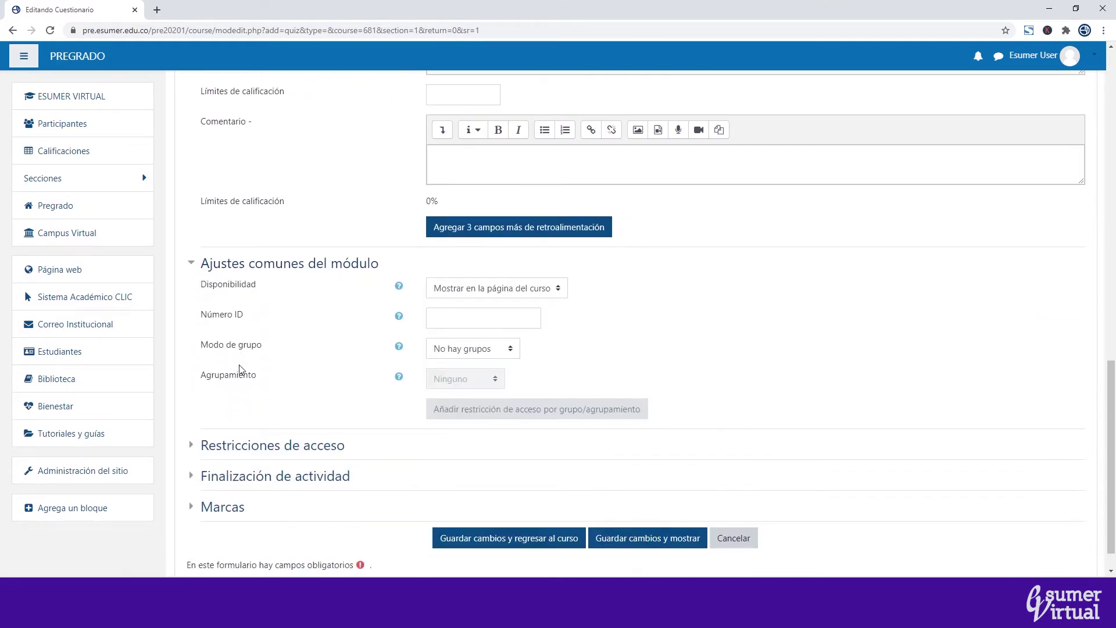
{"action": "left_click", "coordinate": [187, 448]}
{"action": "scroll", "coordinate": [245, 407], "scroll_direction": "down", "scroll_amount": 2}
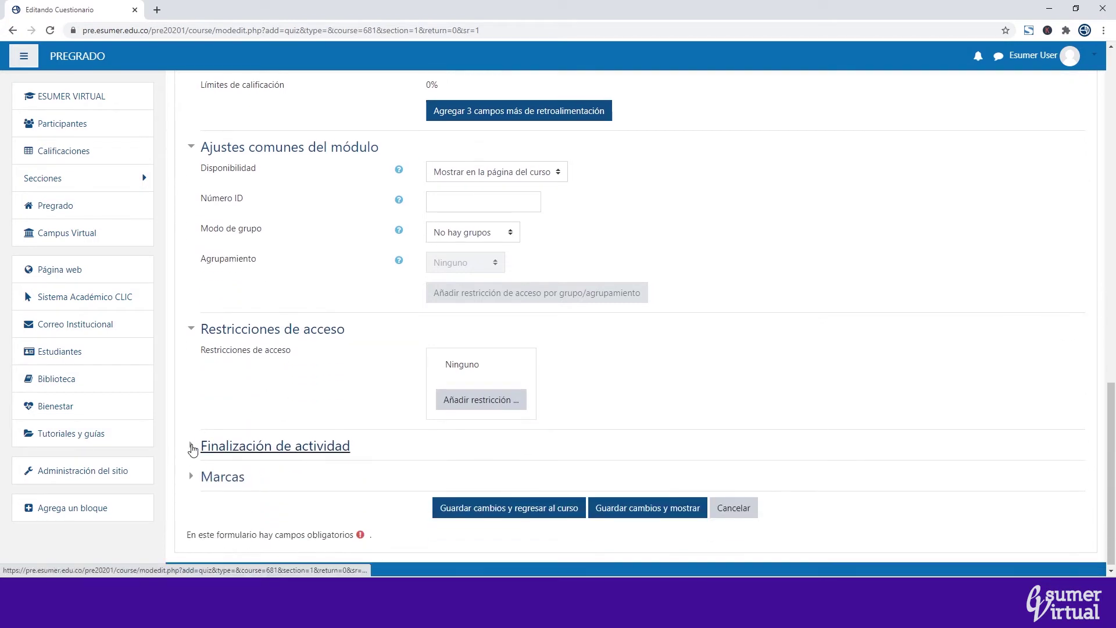
Review the Finalización de actividad settings, and save the quiz and return to the course.
{"action": "left_click", "coordinate": [192, 448]}
{"action": "scroll", "coordinate": [361, 386], "scroll_direction": "down", "scroll_amount": 3}
{"action": "scroll", "coordinate": [256, 448], "scroll_direction": "up", "scroll_amount": 1}
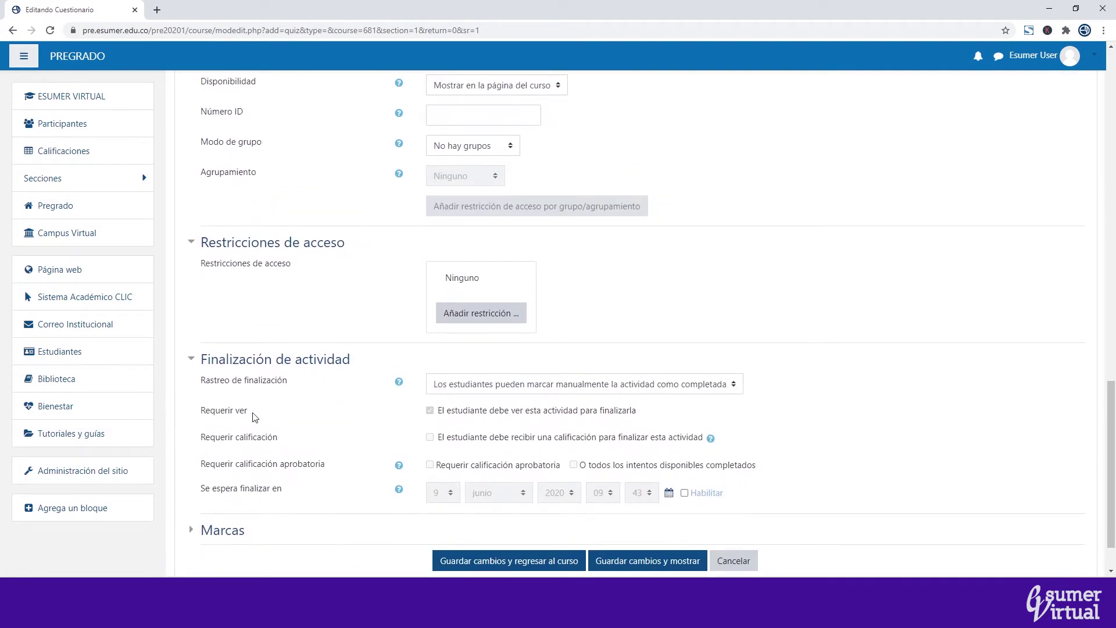
{"action": "scroll", "coordinate": [304, 427], "scroll_direction": "down", "scroll_amount": 1}
{"action": "scroll", "coordinate": [442, 442], "scroll_direction": "up", "scroll_amount": 1}
{"action": "scroll", "coordinate": [470, 460], "scroll_direction": "down", "scroll_amount": 1}
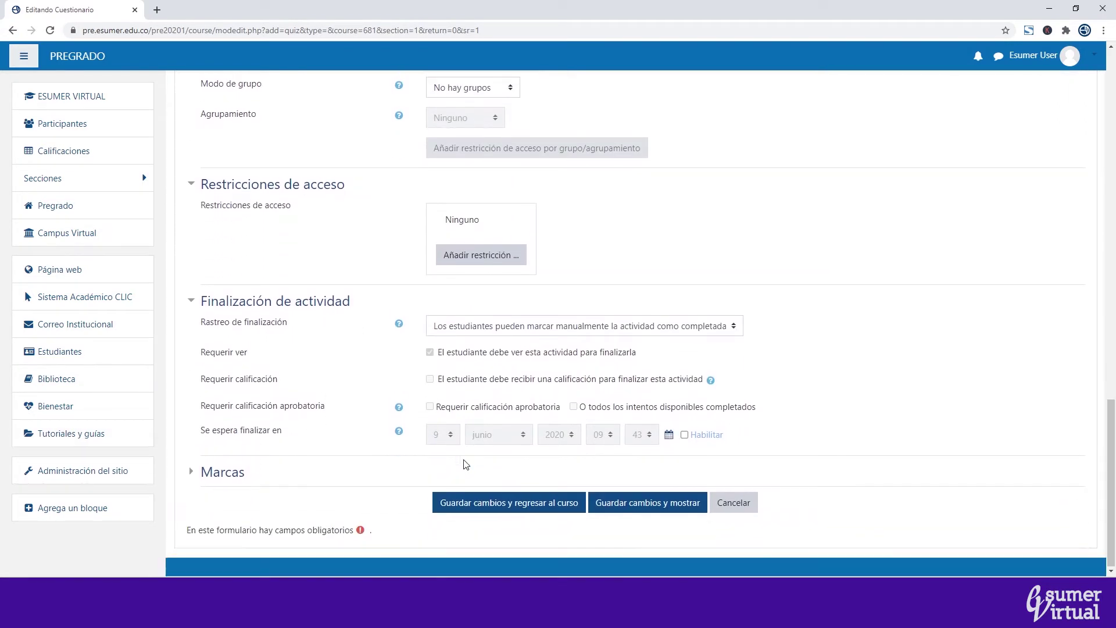
{"action": "left_click", "coordinate": [533, 507]}
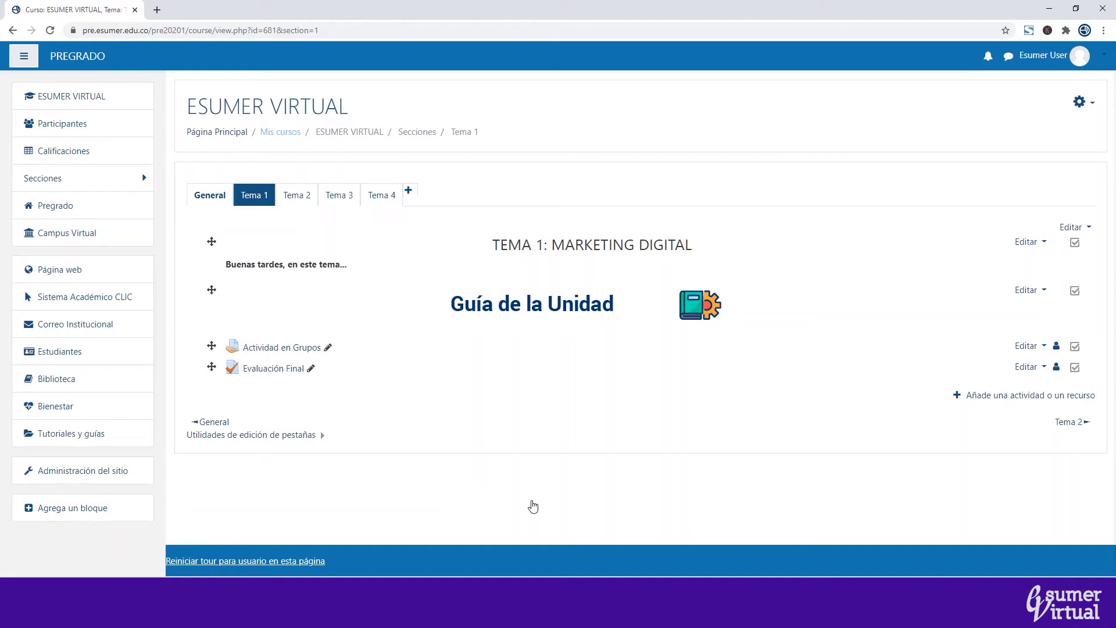
Open Evaluación Final, check its attempts, dates and time limit summary, and open the quiz for question editing.
{"action": "left_click", "coordinate": [263, 371]}
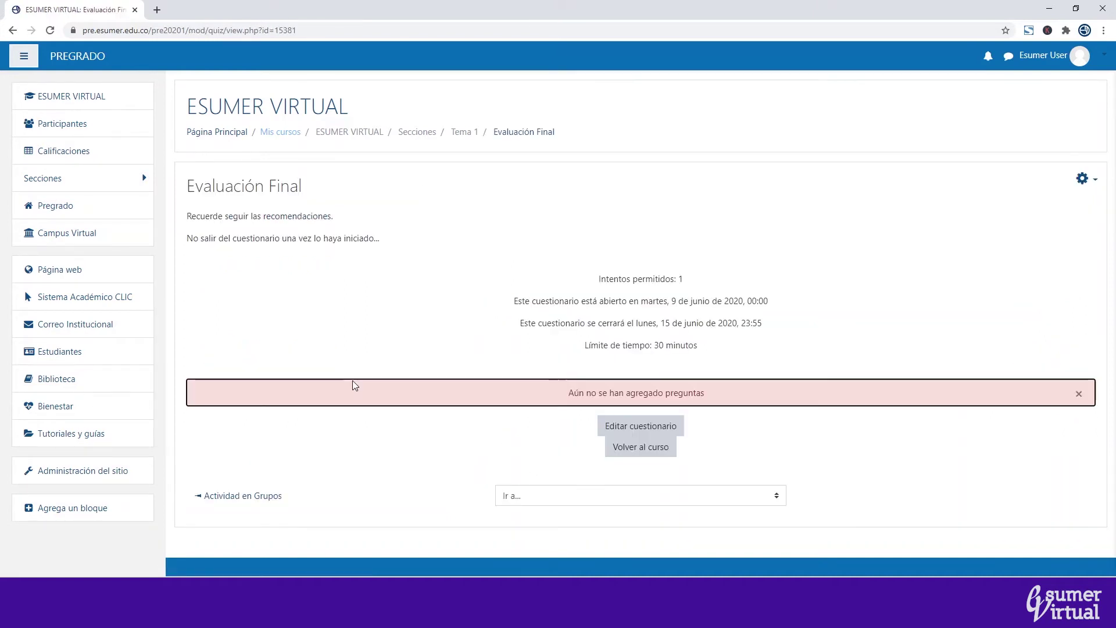
{"action": "mouse_move", "coordinate": [598, 280]}
{"action": "left_mouse_down"}
{"action": "mouse_move", "coordinate": [689, 346]}
{"action": "mouse_move", "coordinate": [651, 346]}
{"action": "mouse_move", "coordinate": [589, 284]}
{"action": "left_mouse_up"}
{"action": "left_click", "coordinate": [694, 346]}
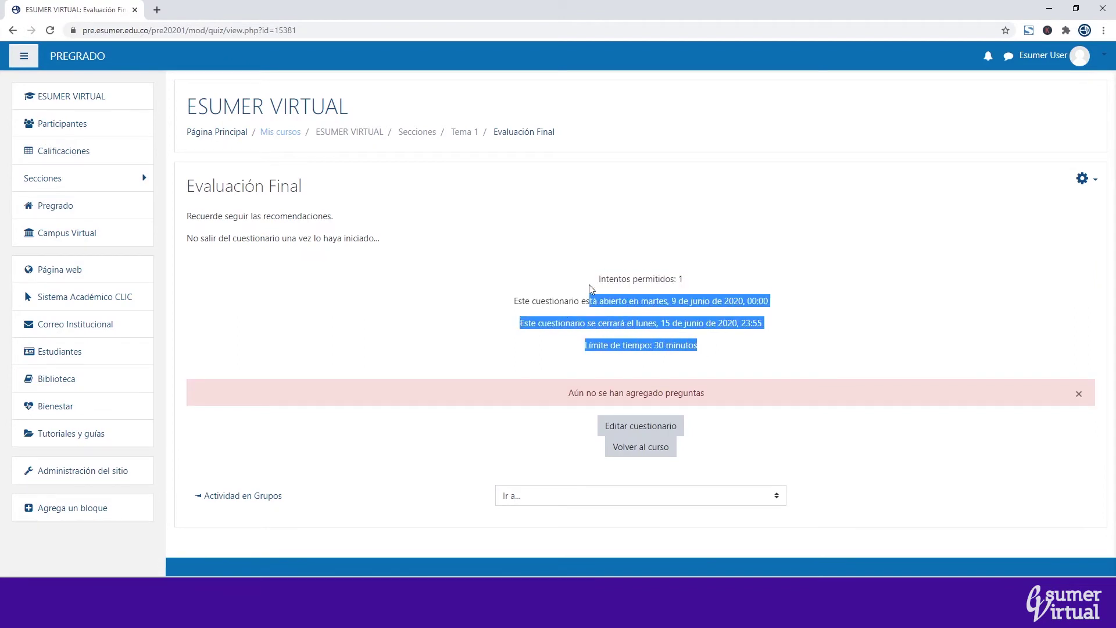
{"action": "left_click", "coordinate": [535, 254]}
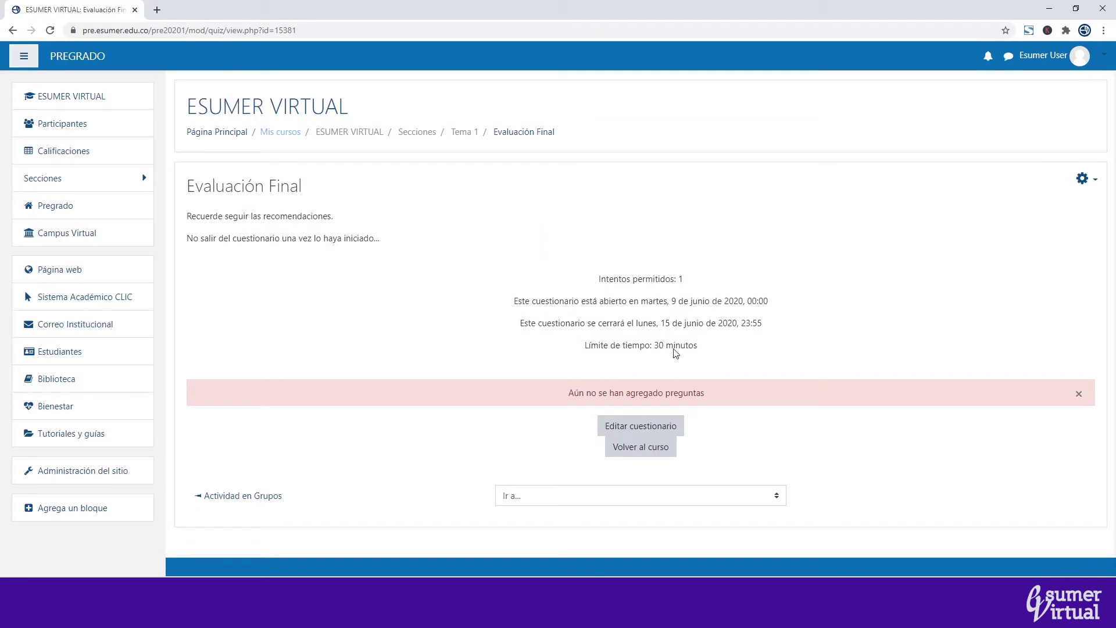
{"action": "left_click_drag", "start_coordinate": [566, 394], "coordinate": [738, 406]}
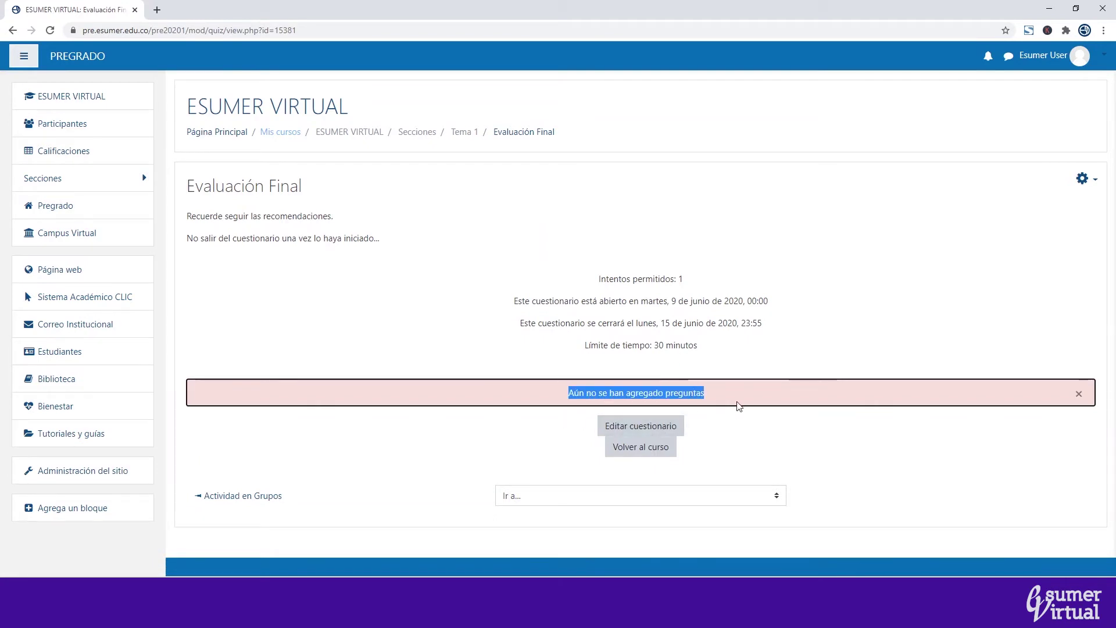
{"action": "left_click", "coordinate": [759, 403]}
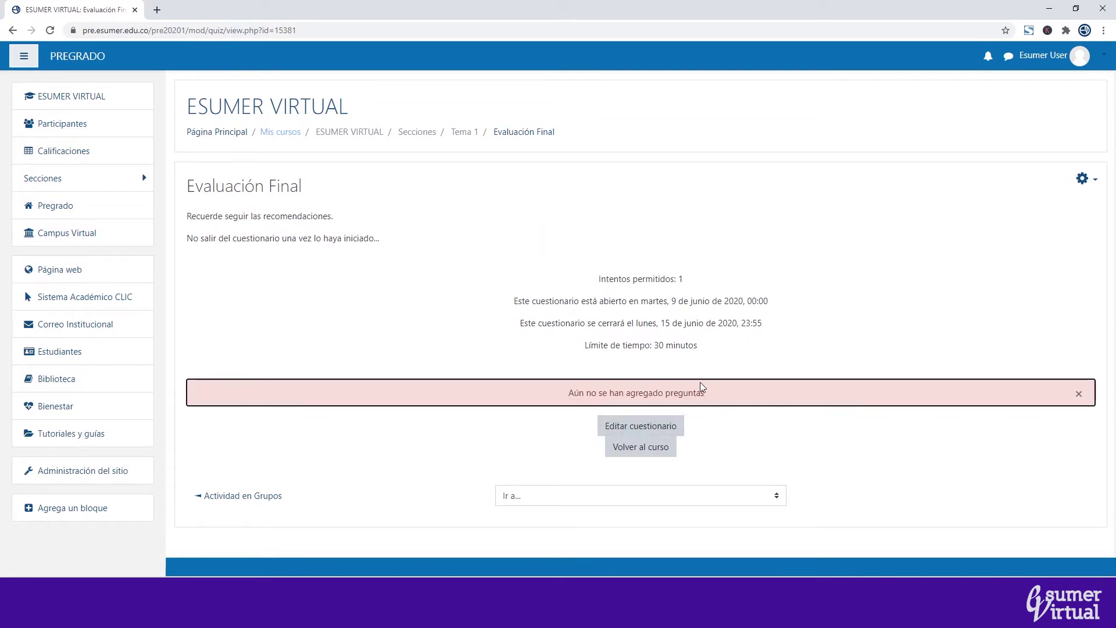
{"action": "left_click", "coordinate": [650, 434]}
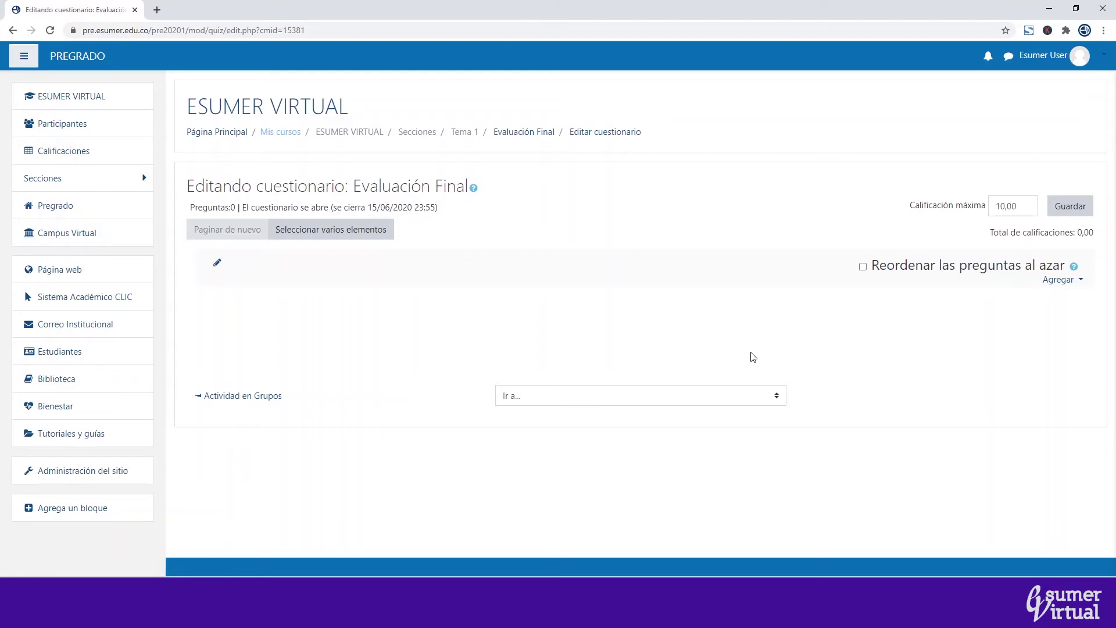
{"action": "left_click", "coordinate": [1082, 280]}
{"action": "key", "text": "Escape"}
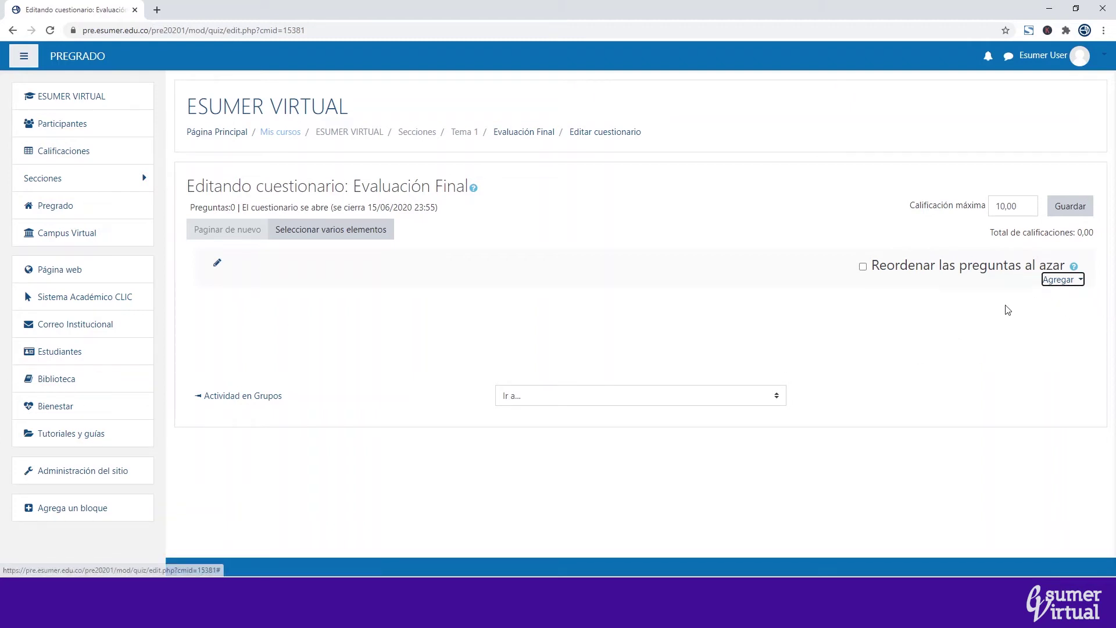
{"action": "left_click", "coordinate": [1041, 308]}
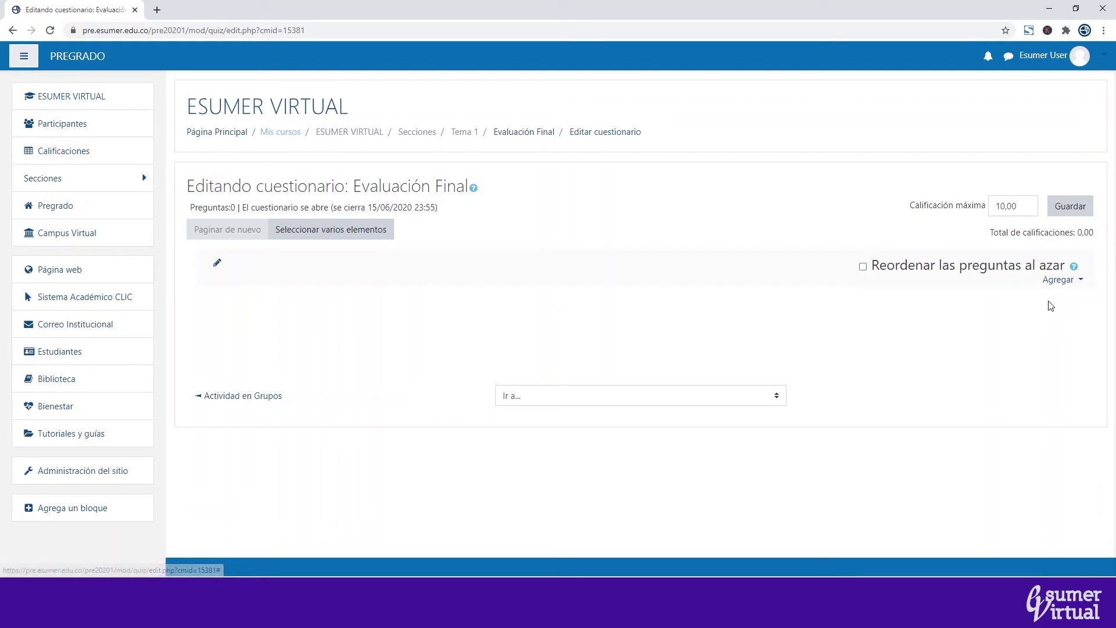
Start adding a random question to the quiz and choose the Opción Múltiple category within Evaluación Final 2020-2.
{"action": "left_click", "coordinate": [1080, 284]}
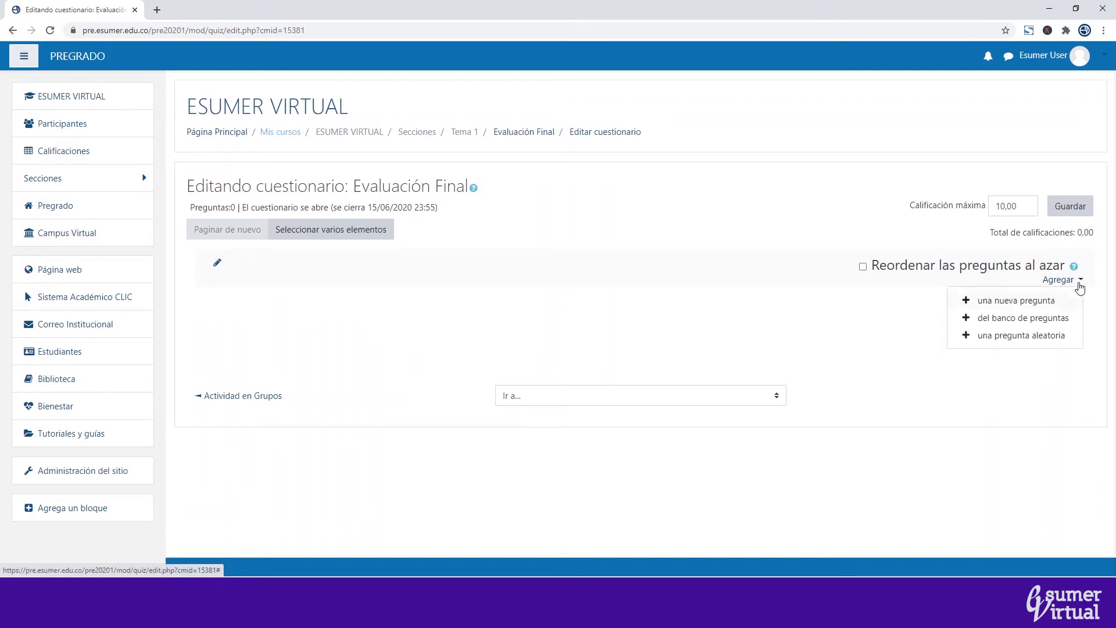
{"action": "left_click", "coordinate": [1019, 337]}
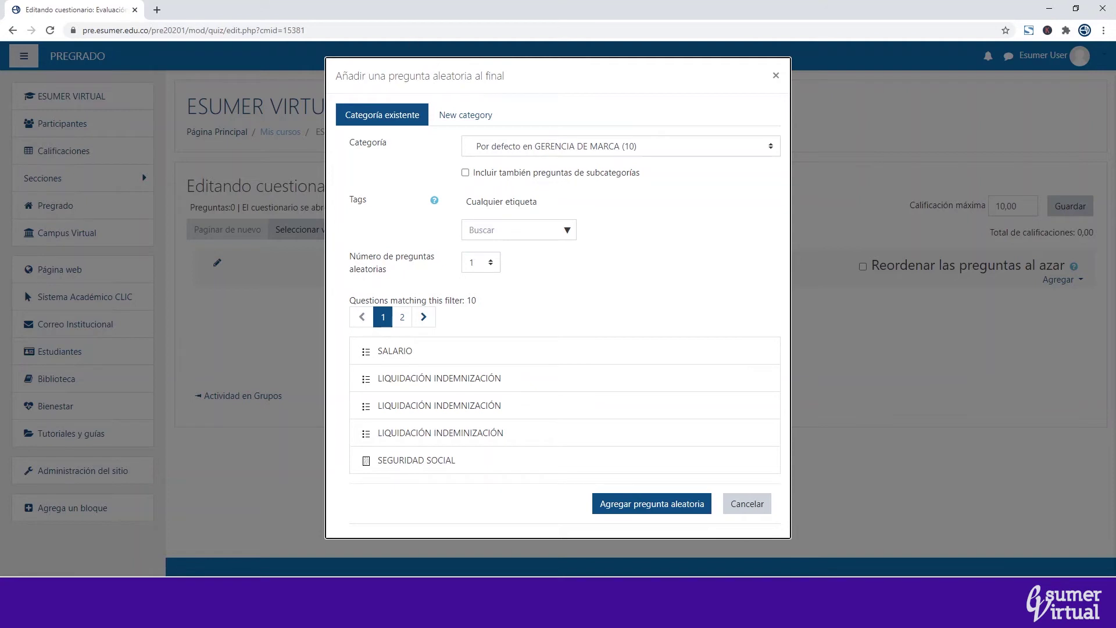
{"action": "left_click", "coordinate": [506, 143]}
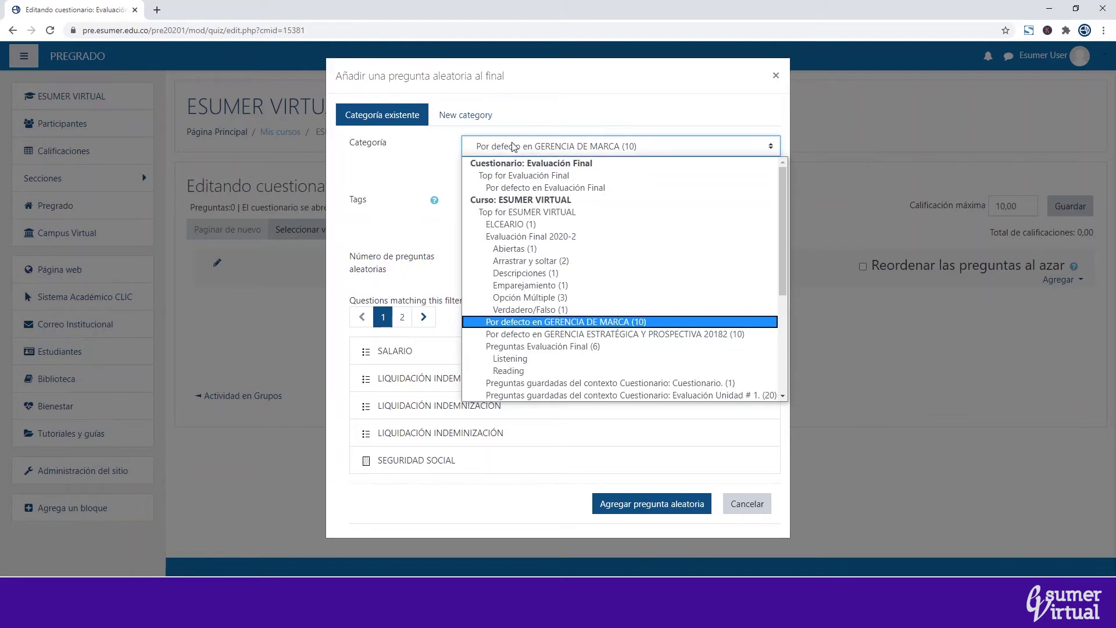
{"action": "left_click", "coordinate": [543, 236]}
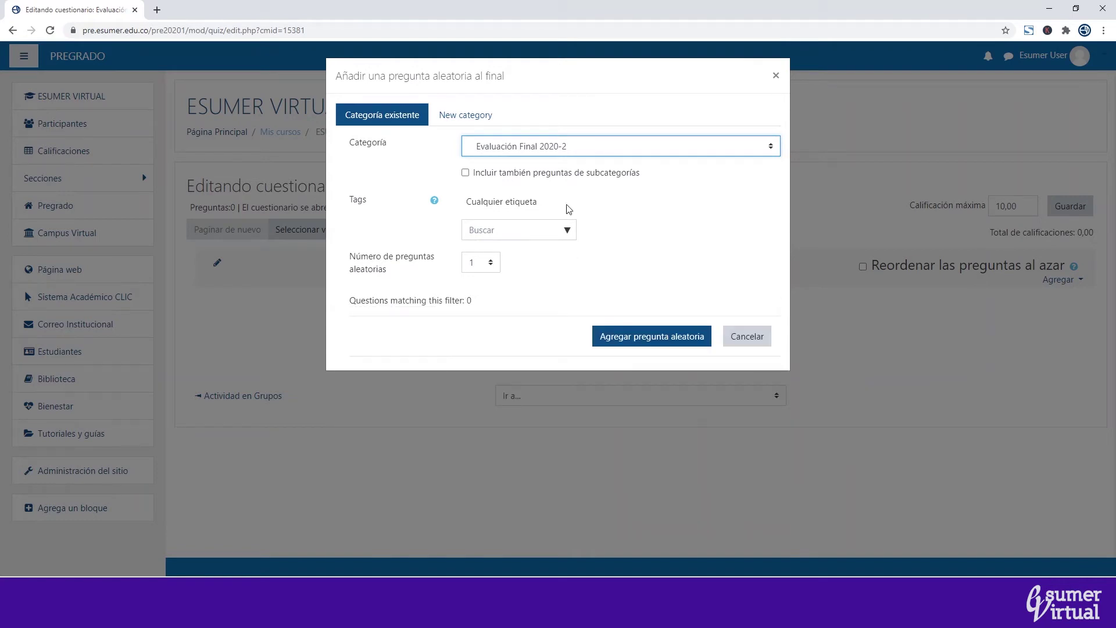
{"action": "left_click", "coordinate": [525, 150]}
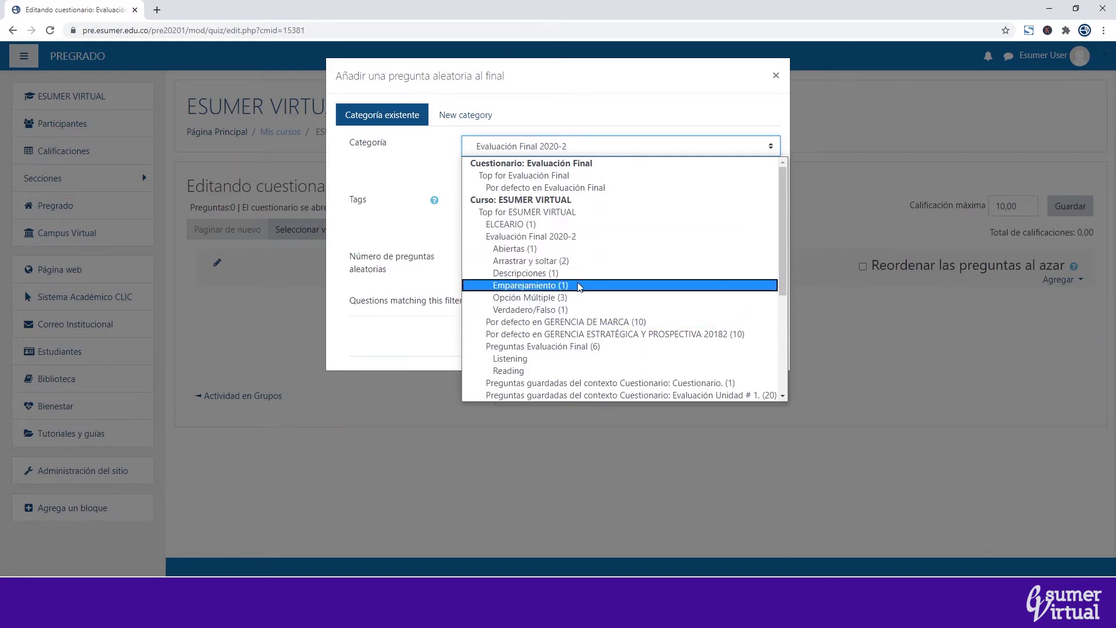
{"action": "left_click", "coordinate": [556, 298]}
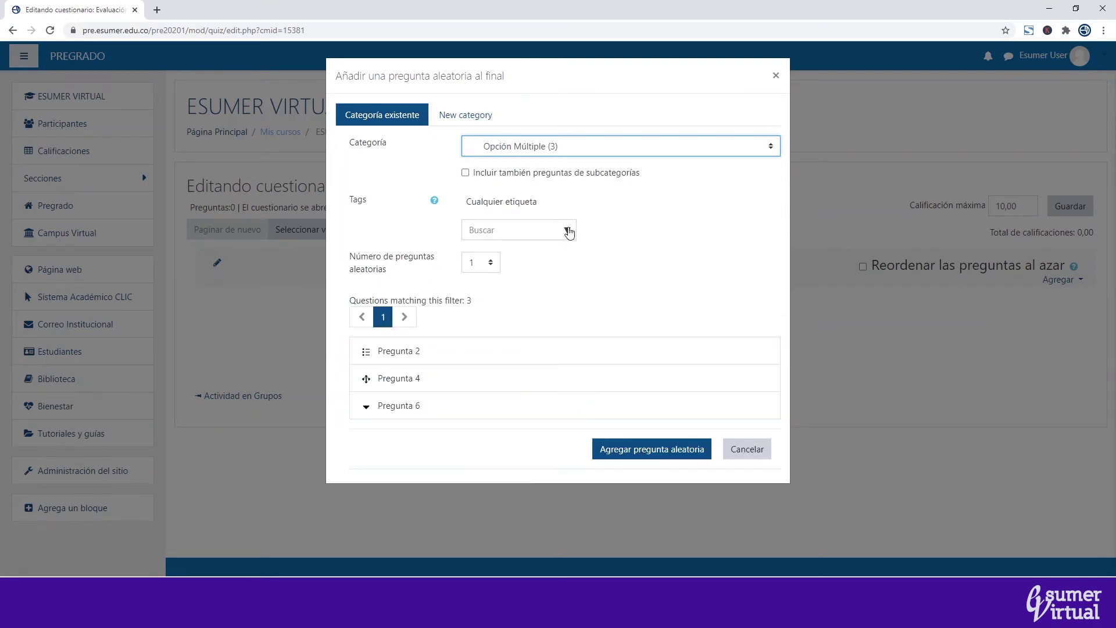
Set the number of random questions to 2 and add them to the quiz.
{"action": "left_click", "coordinate": [568, 231]}
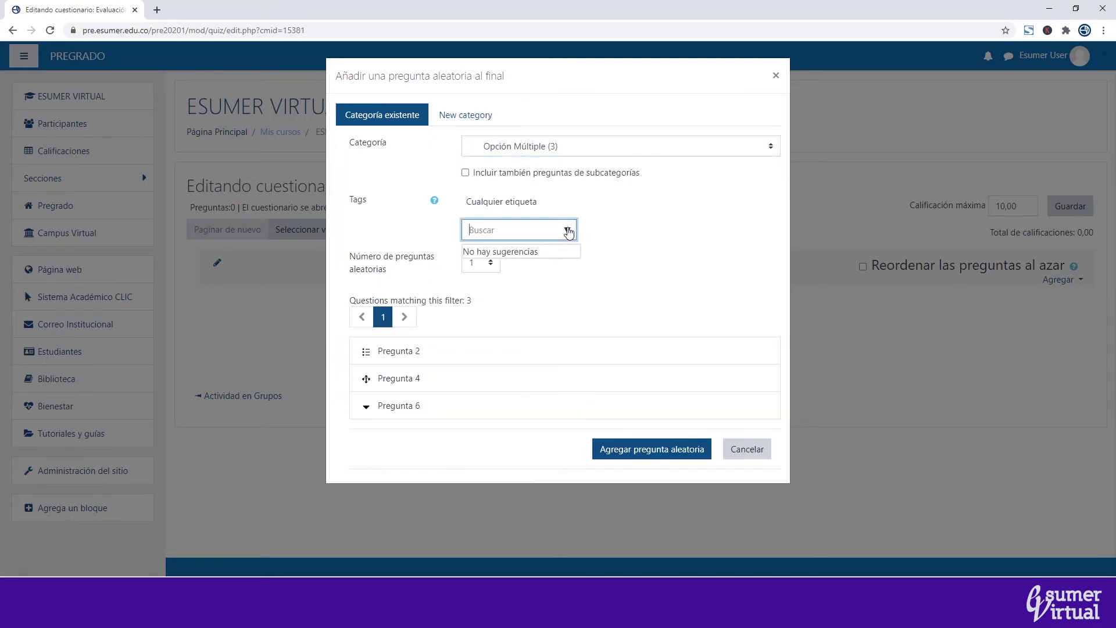
{"action": "left_click", "coordinate": [478, 265]}
{"action": "left_click", "coordinate": [479, 296]}
{"action": "left_click", "coordinate": [586, 285]}
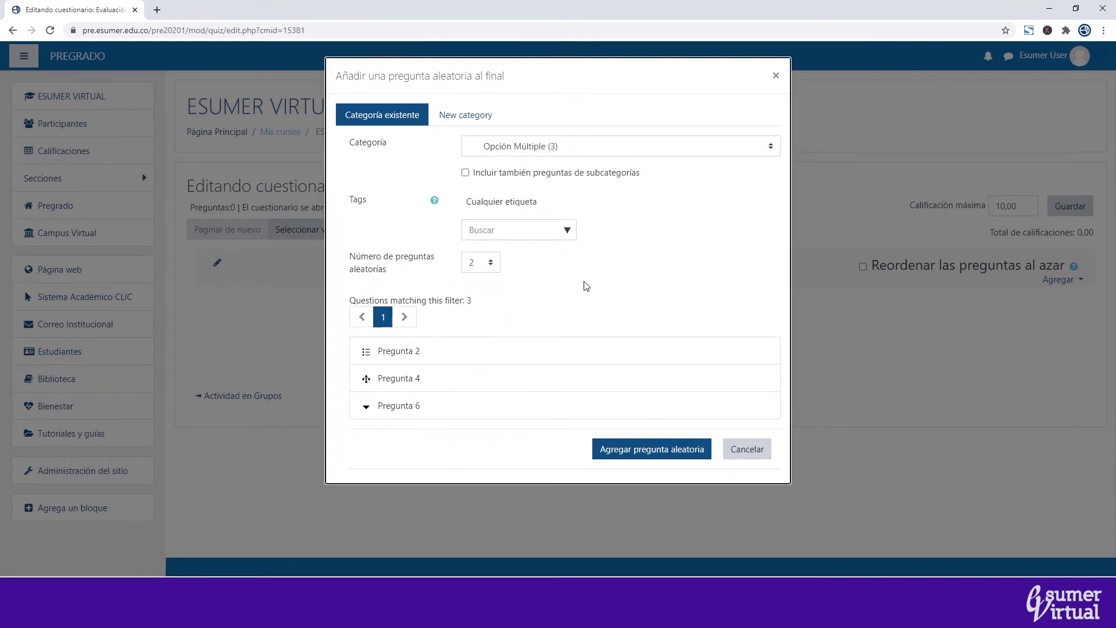
{"action": "left_click", "coordinate": [644, 449]}
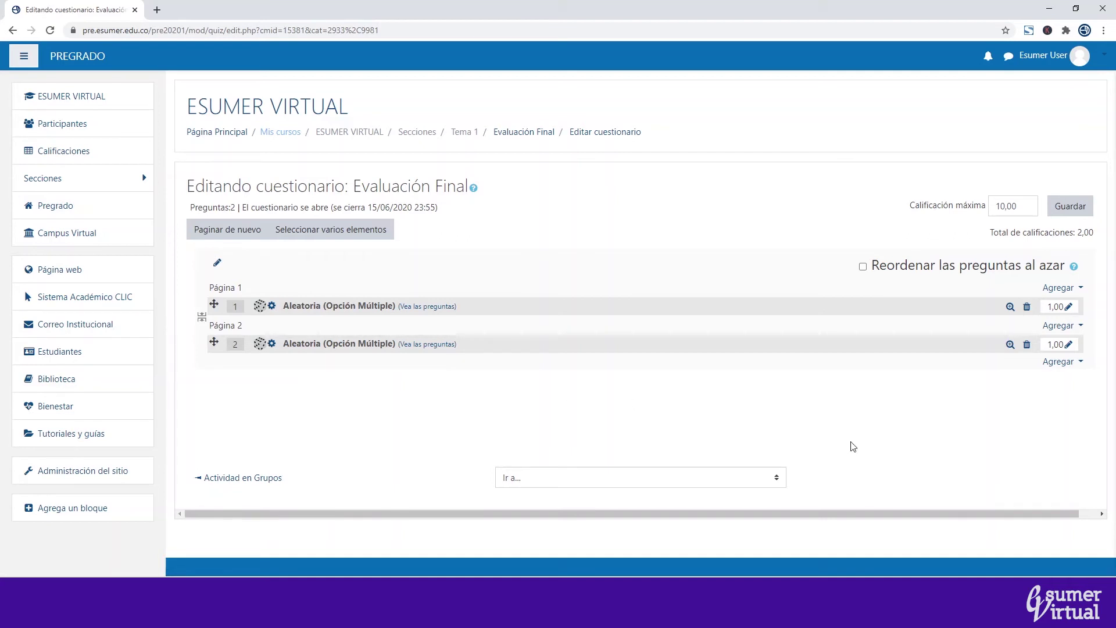
Add 1 random question from the Abiertas category at the end of the quiz.
{"action": "left_click", "coordinate": [1081, 363]}
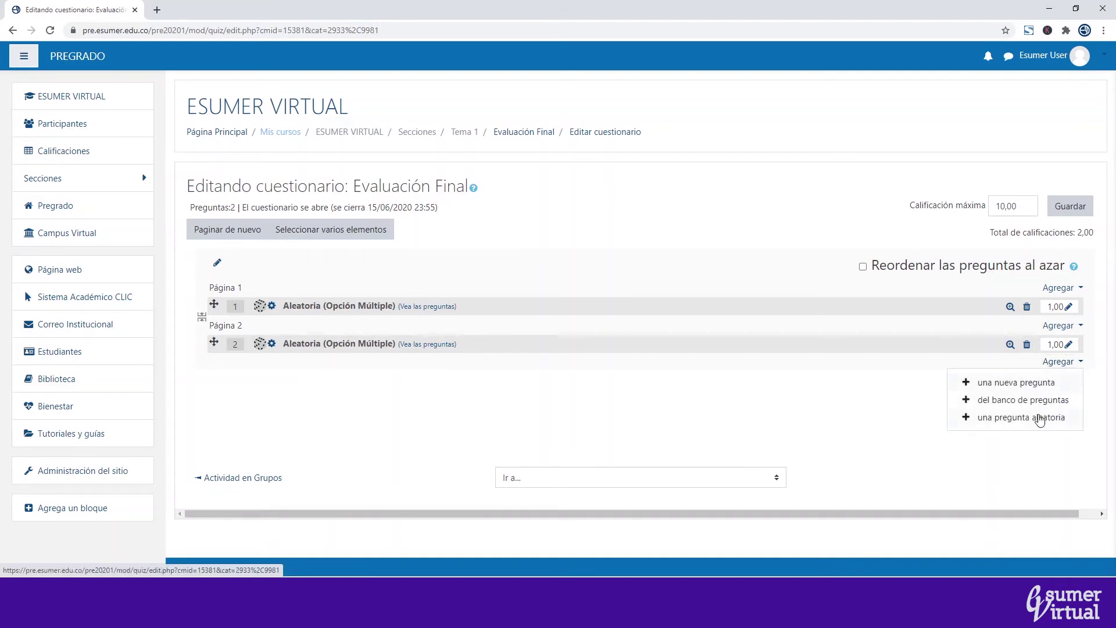
{"action": "left_click", "coordinate": [989, 417]}
{"action": "left_click", "coordinate": [504, 149]}
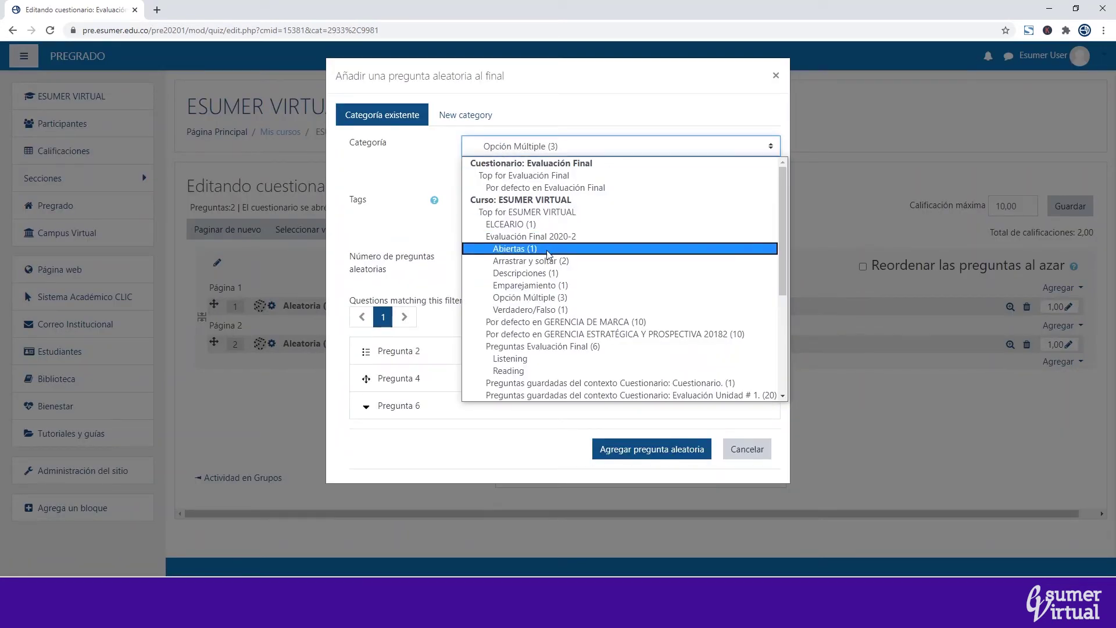
{"action": "left_click", "coordinate": [548, 254]}
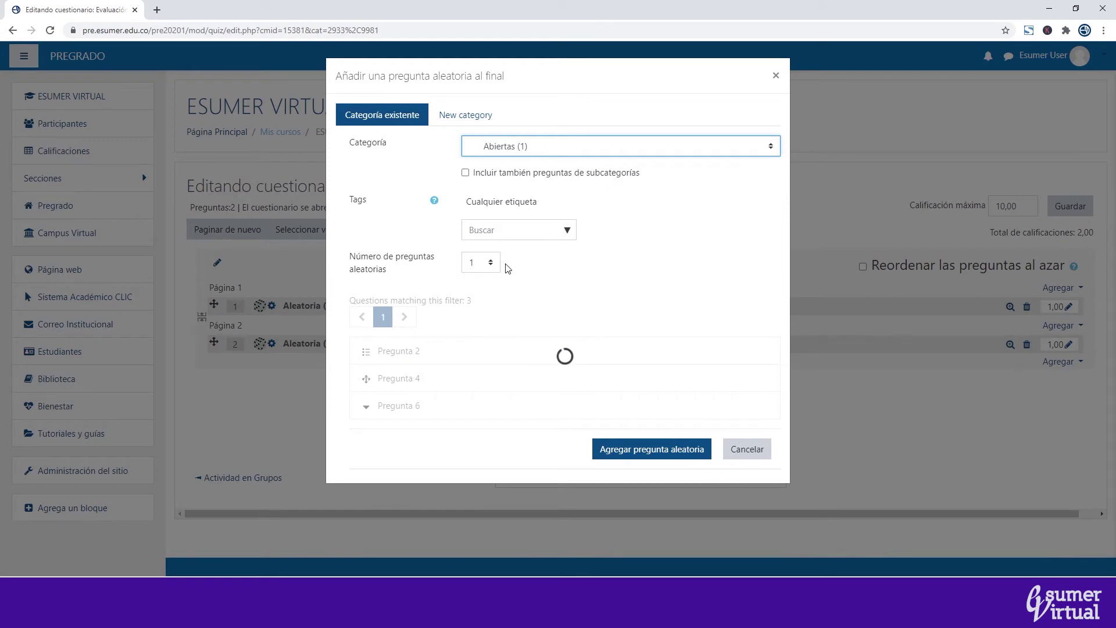
{"action": "left_click", "coordinate": [637, 395]}
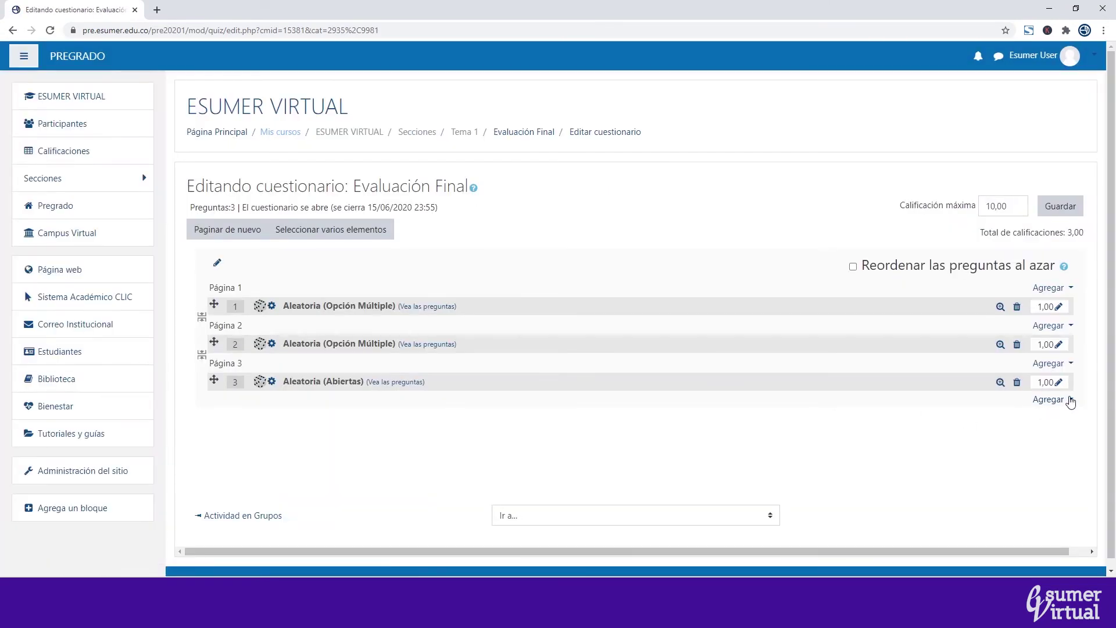
Add 6 random questions from the category Por defecto en GERENCIA ESTRATÉGICA Y PROSPECTIVA 20182 at the end of the quiz.
{"action": "left_click", "coordinate": [1071, 401]}
{"action": "left_click", "coordinate": [1011, 455]}
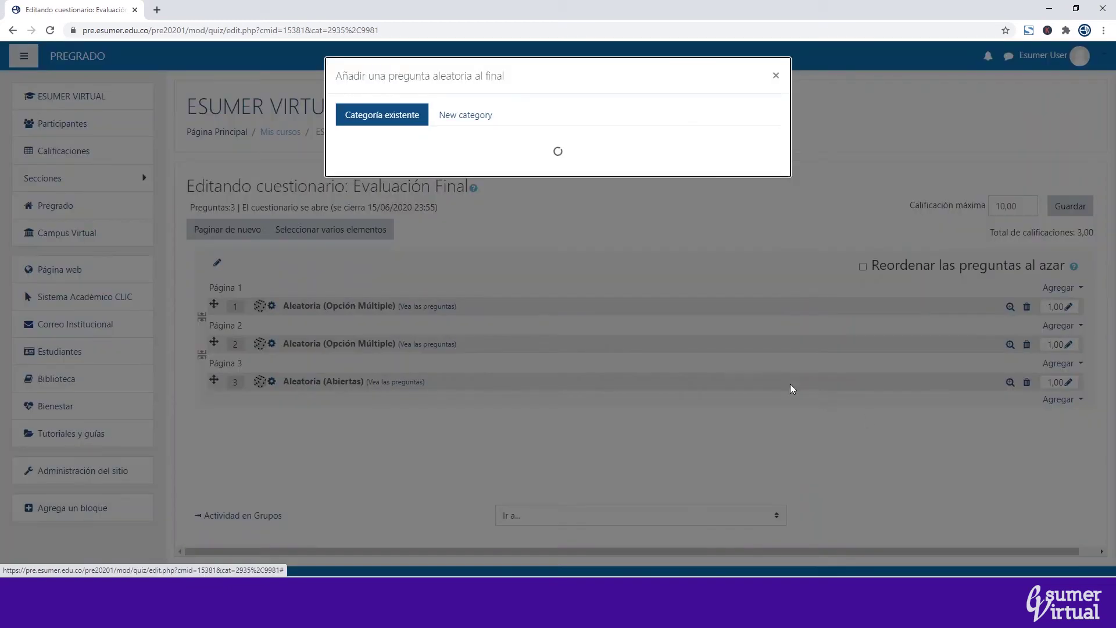
{"action": "left_click", "coordinate": [566, 148]}
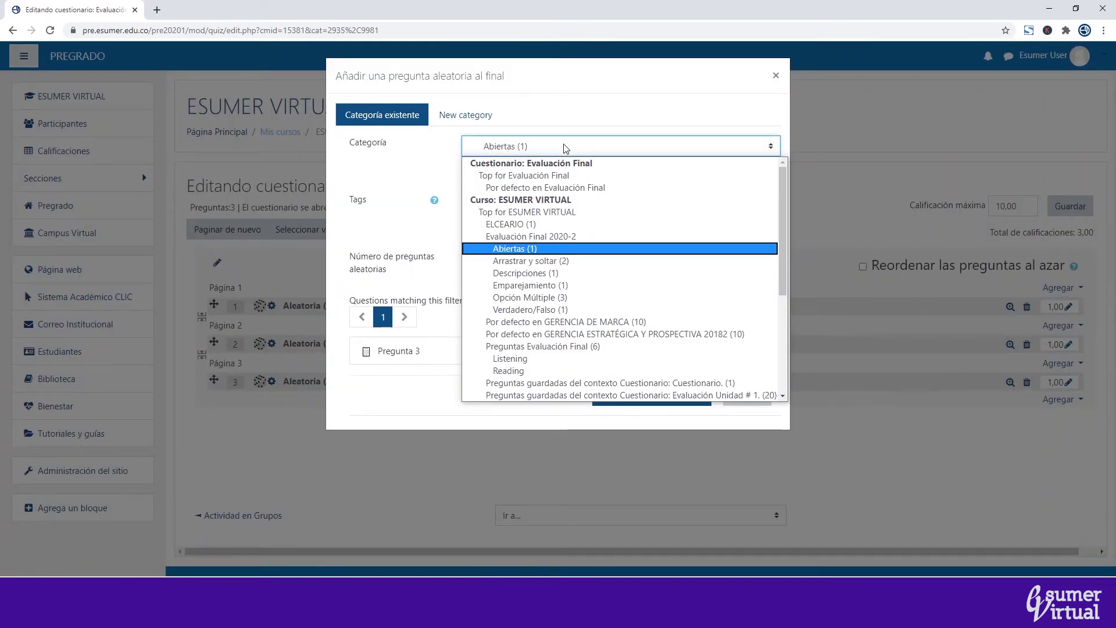
{"action": "left_click", "coordinate": [616, 334]}
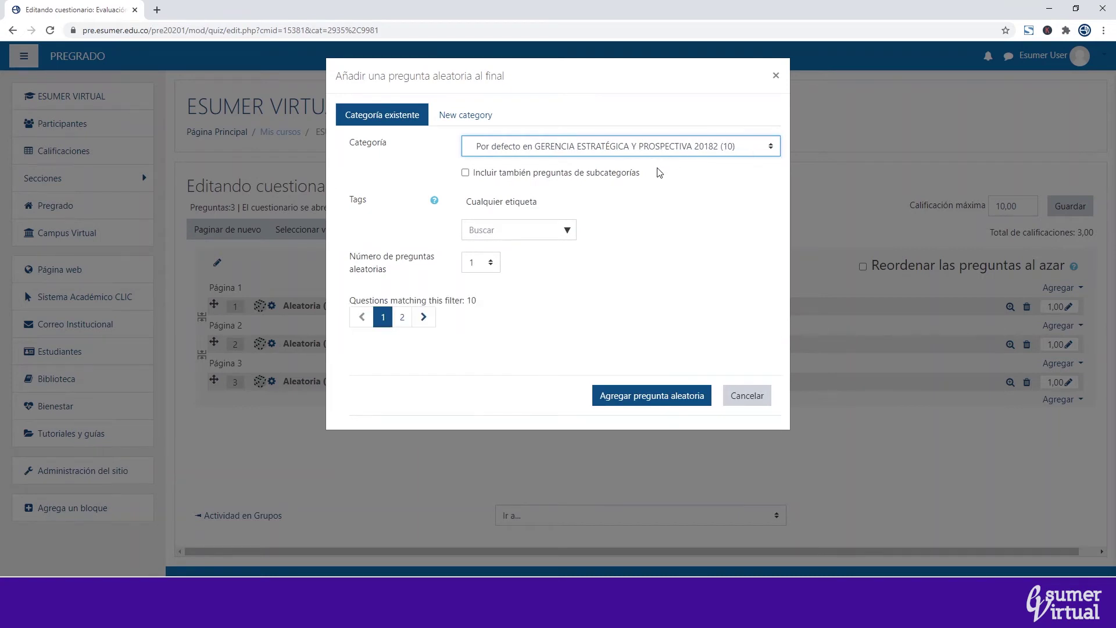
{"action": "left_click", "coordinate": [488, 265]}
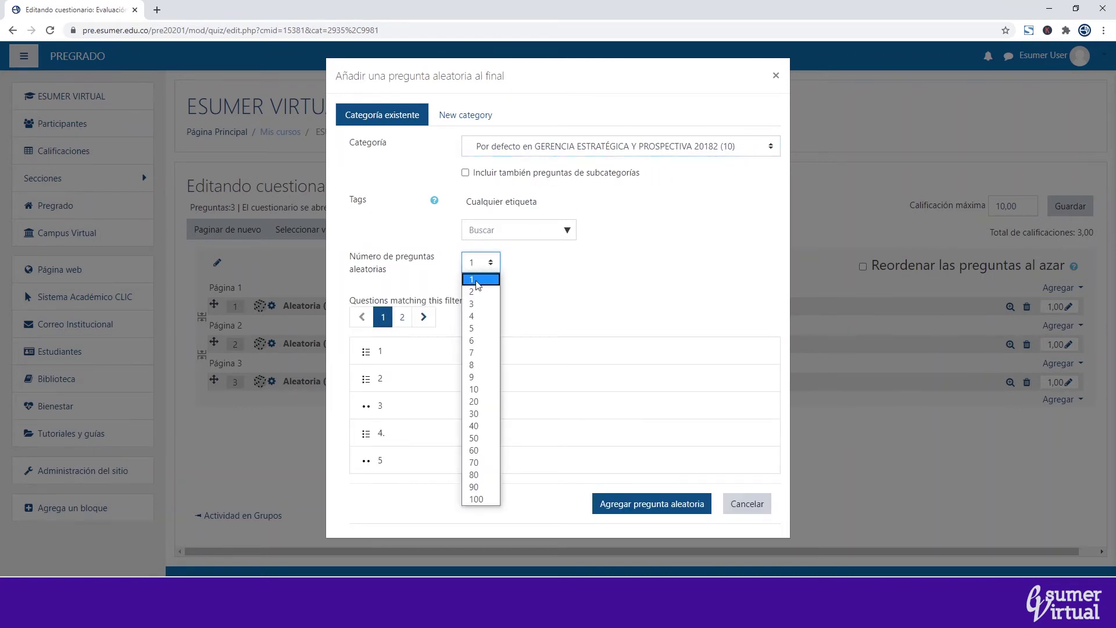
{"action": "left_click", "coordinate": [662, 502]}
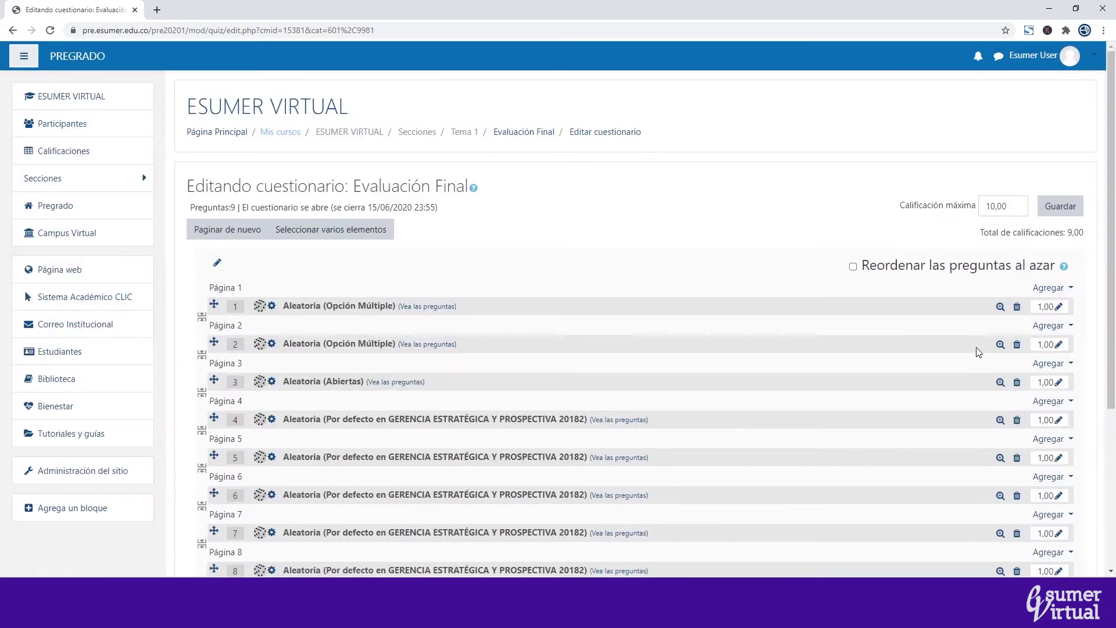
Add 1 random question from the Preguntas Evaluación Final category at the end of the quiz.
{"action": "scroll", "coordinate": [655, 361], "scroll_direction": "down", "scroll_amount": 2}
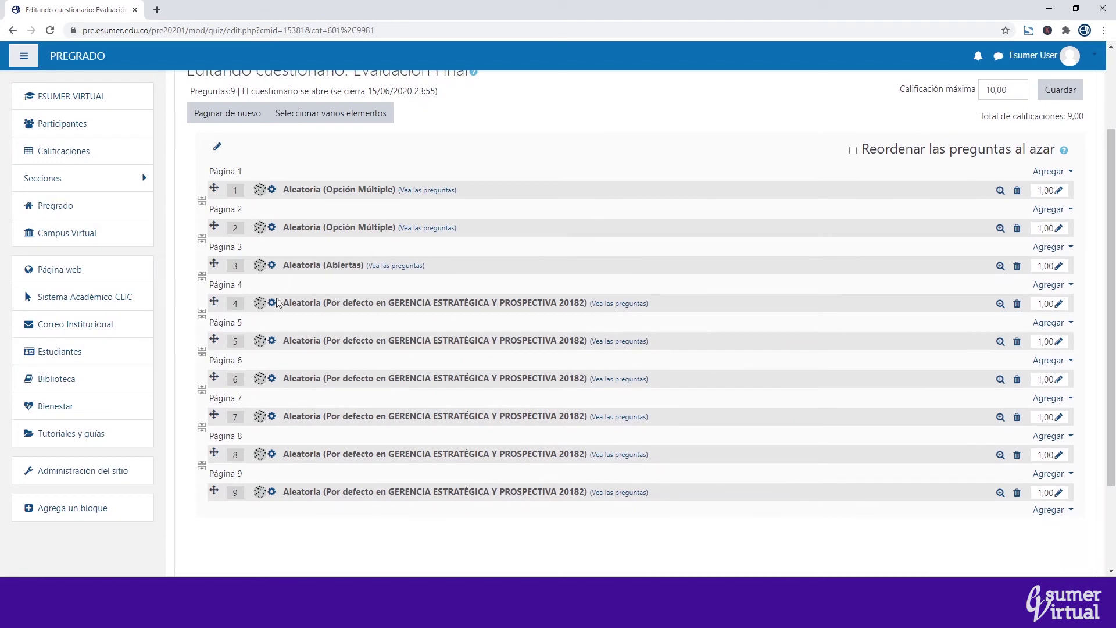
{"action": "scroll", "coordinate": [357, 444], "scroll_direction": "down", "scroll_amount": 1}
{"action": "scroll", "coordinate": [543, 335], "scroll_direction": "up", "scroll_amount": 1}
{"action": "scroll", "coordinate": [505, 403], "scroll_direction": "up", "scroll_amount": 2}
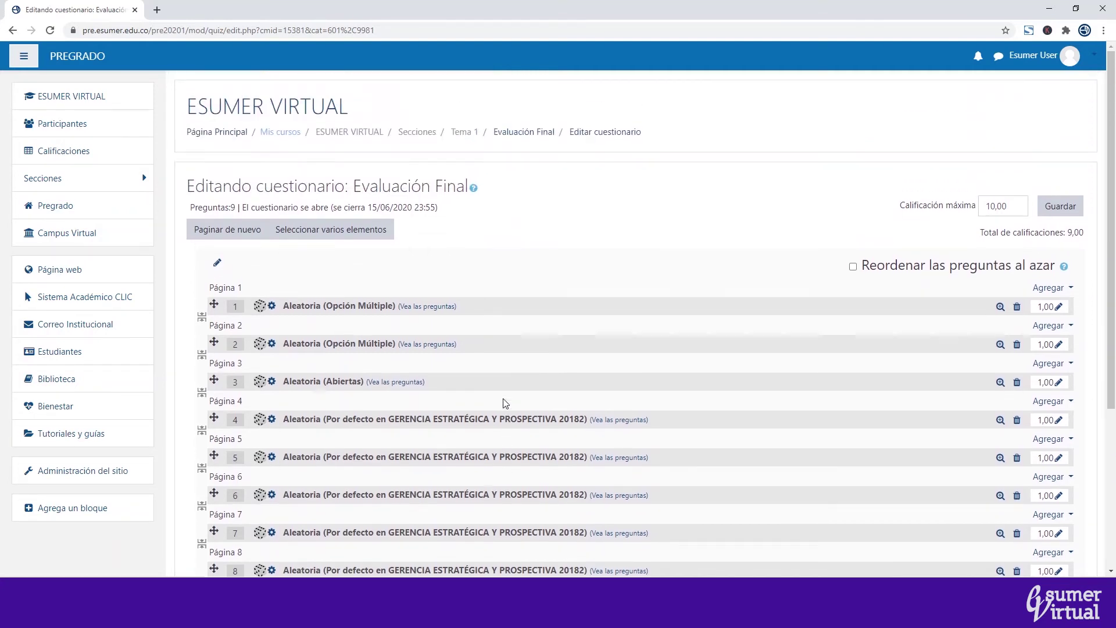
{"action": "scroll", "coordinate": [505, 403], "scroll_direction": "down", "scroll_amount": 1}
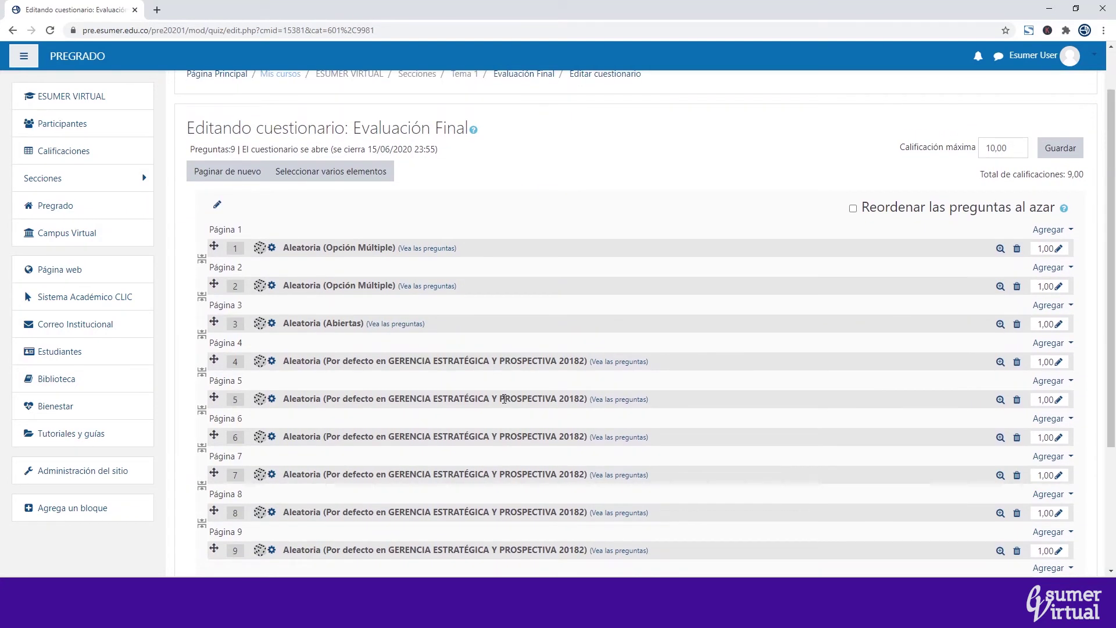
{"action": "scroll", "coordinate": [504, 399], "scroll_direction": "down", "scroll_amount": 3}
{"action": "left_click", "coordinate": [1071, 393]}
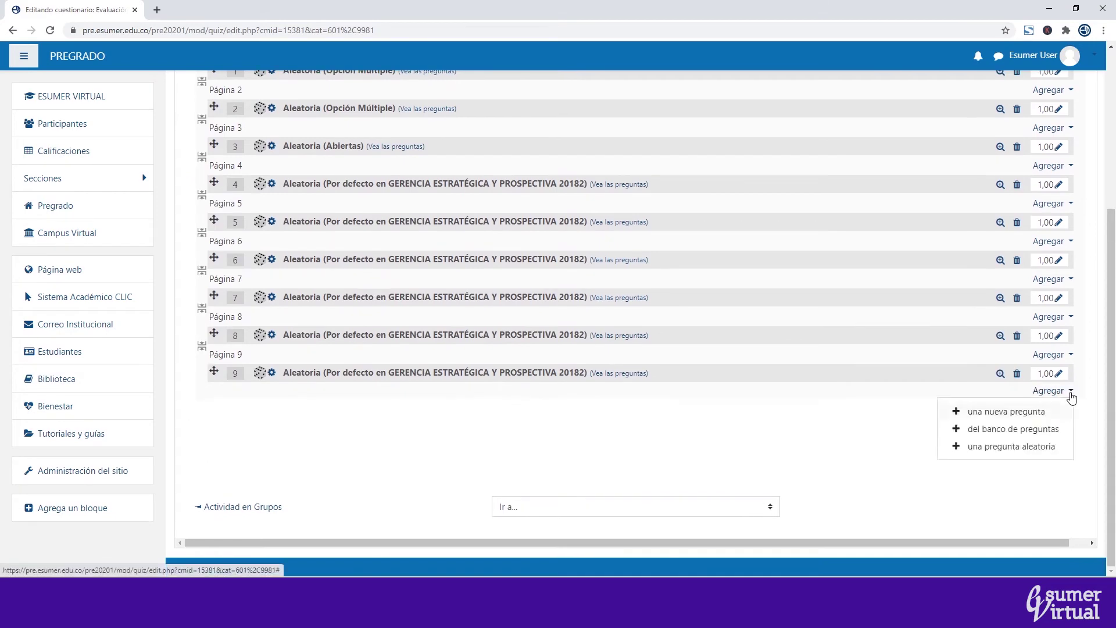
{"action": "left_click", "coordinate": [995, 446]}
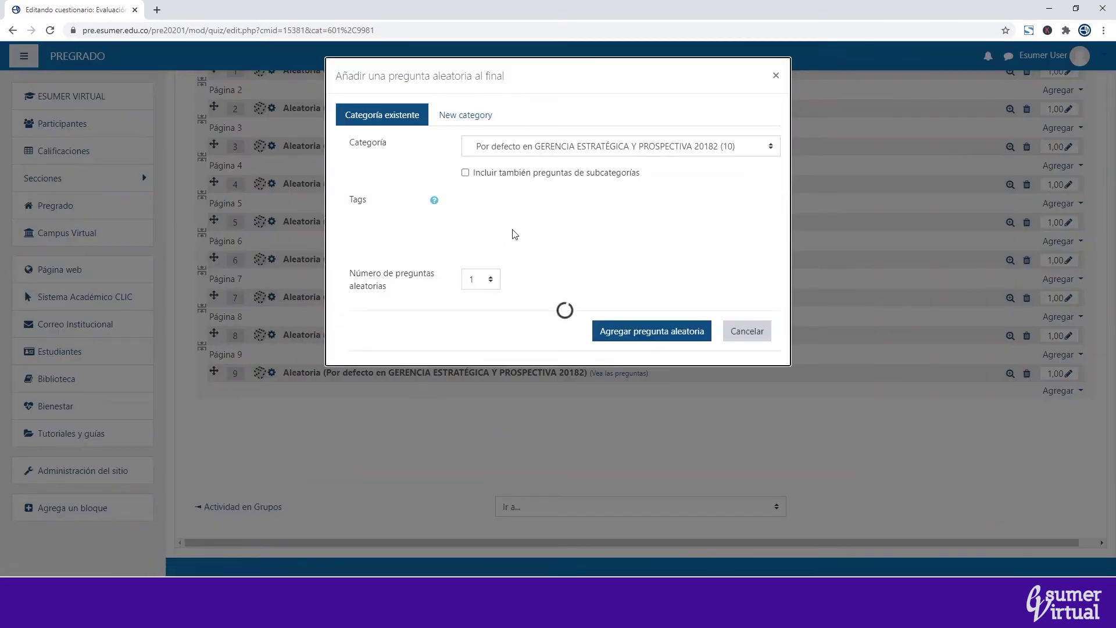
{"action": "left_click", "coordinate": [516, 148]}
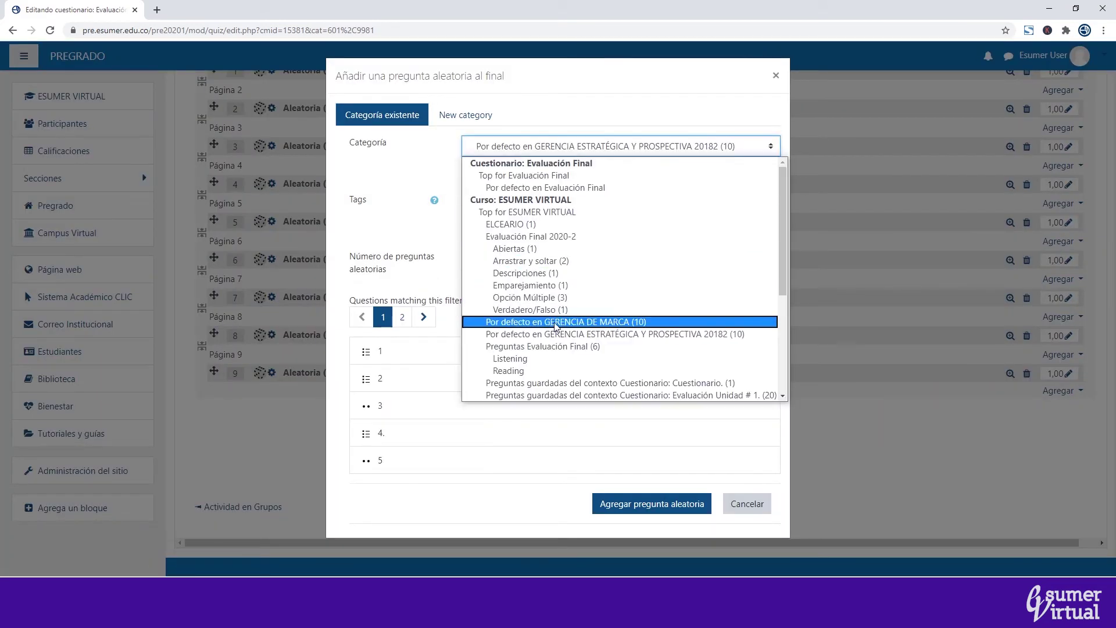
{"action": "left_click", "coordinate": [562, 347]}
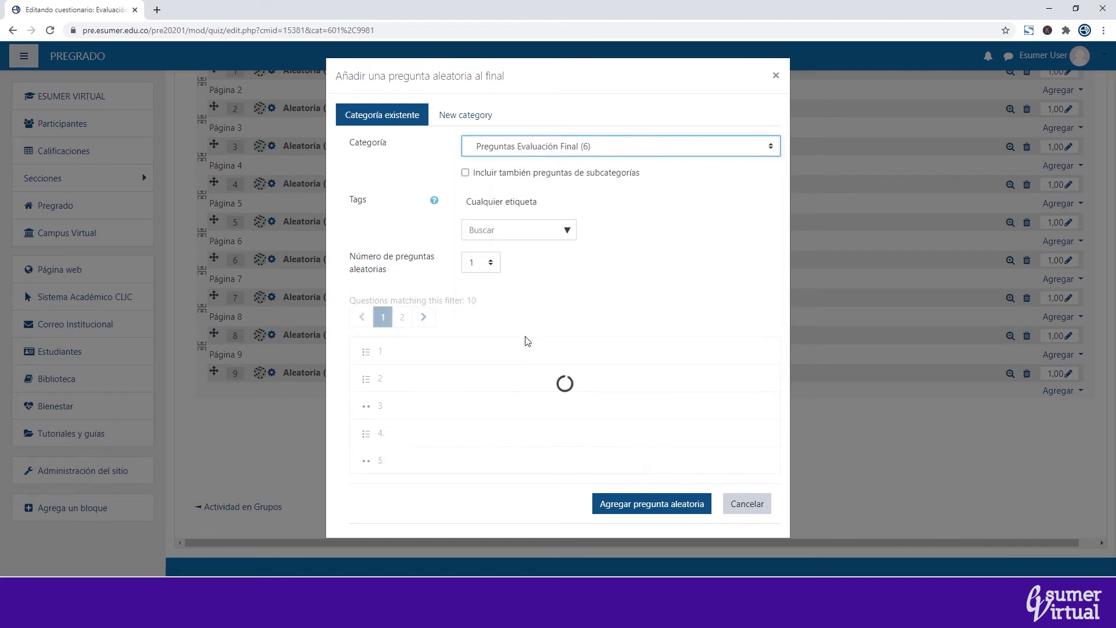
{"action": "left_click", "coordinate": [480, 263]}
{"action": "left_click", "coordinate": [489, 278]}
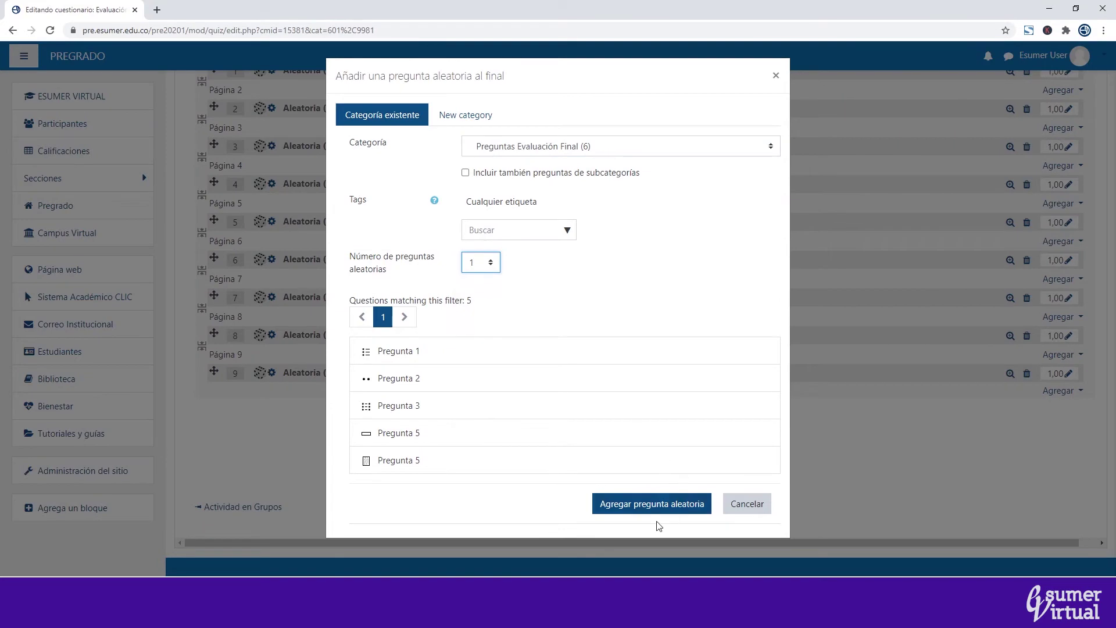
{"action": "left_click", "coordinate": [652, 504]}
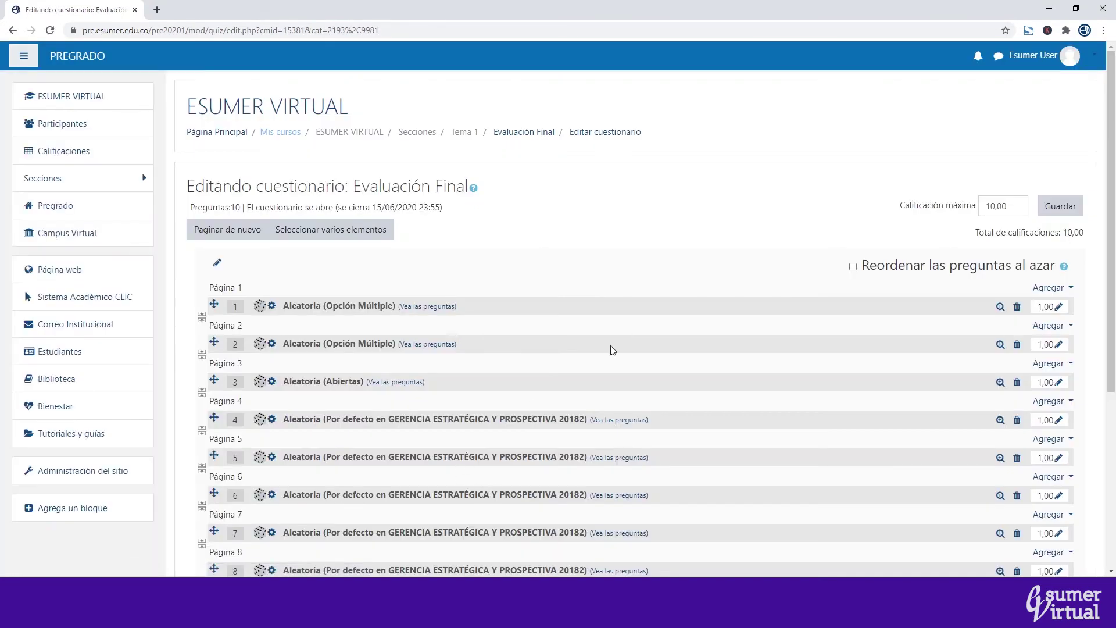
Set the quiz's maximum grade to 5 and save it.
{"action": "scroll", "coordinate": [637, 332], "scroll_direction": "down", "scroll_amount": 2}
{"action": "scroll", "coordinate": [638, 332], "scroll_direction": "up", "scroll_amount": 2}
{"action": "left_click", "coordinate": [1000, 204]}
{"action": "double_click", "coordinate": [1009, 206]}
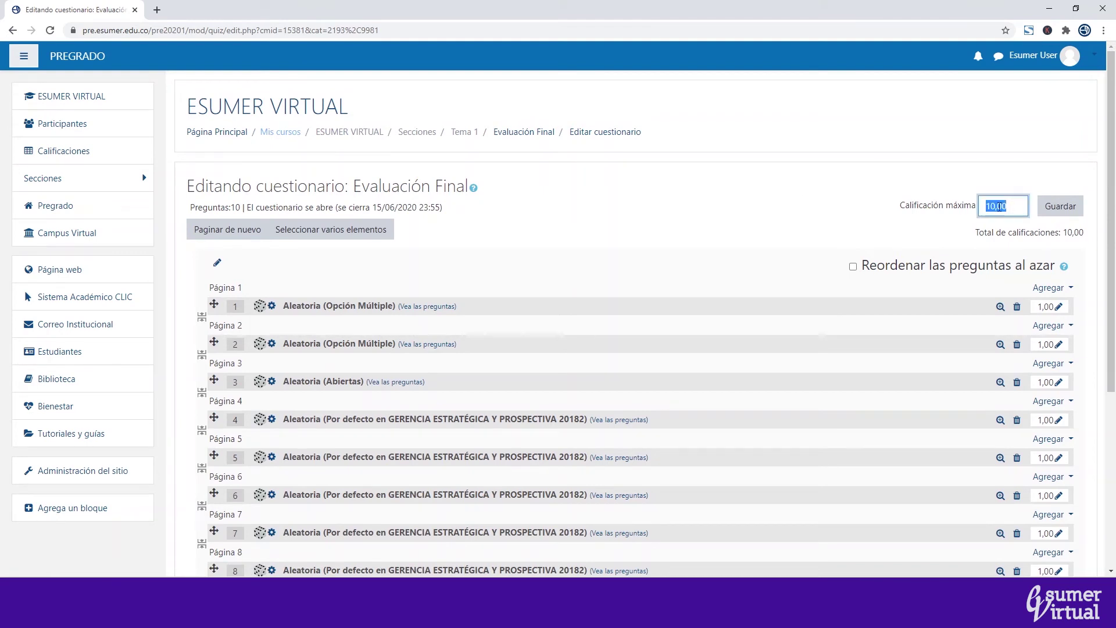
{"action": "left_click", "coordinate": [1012, 204]}
{"action": "left_click_drag", "start_coordinate": [1014, 206], "coordinate": [973, 211]}
{"action": "type", "text": "5"}
{"action": "left_click", "coordinate": [1062, 210]}
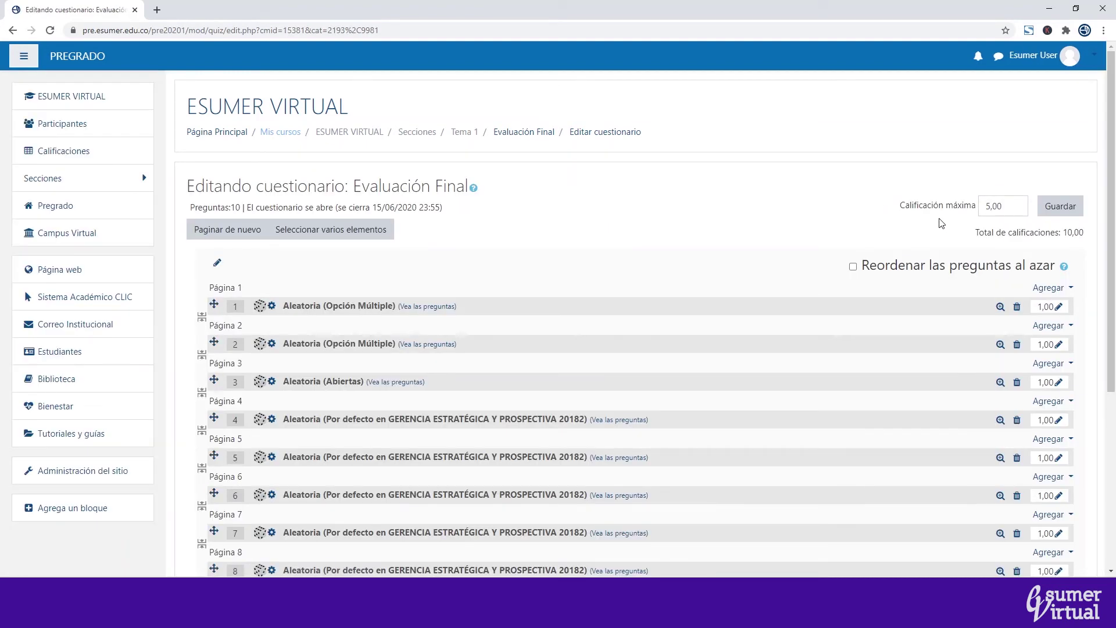
Set the maximum mark of questions 1, 2 and 3 to 0.50 each.
{"action": "left_click_drag", "start_coordinate": [979, 233], "coordinate": [1085, 235]}
{"action": "left_click", "coordinate": [1088, 236]}
{"action": "scroll", "coordinate": [1113, 235], "scroll_direction": "down", "scroll_amount": 2}
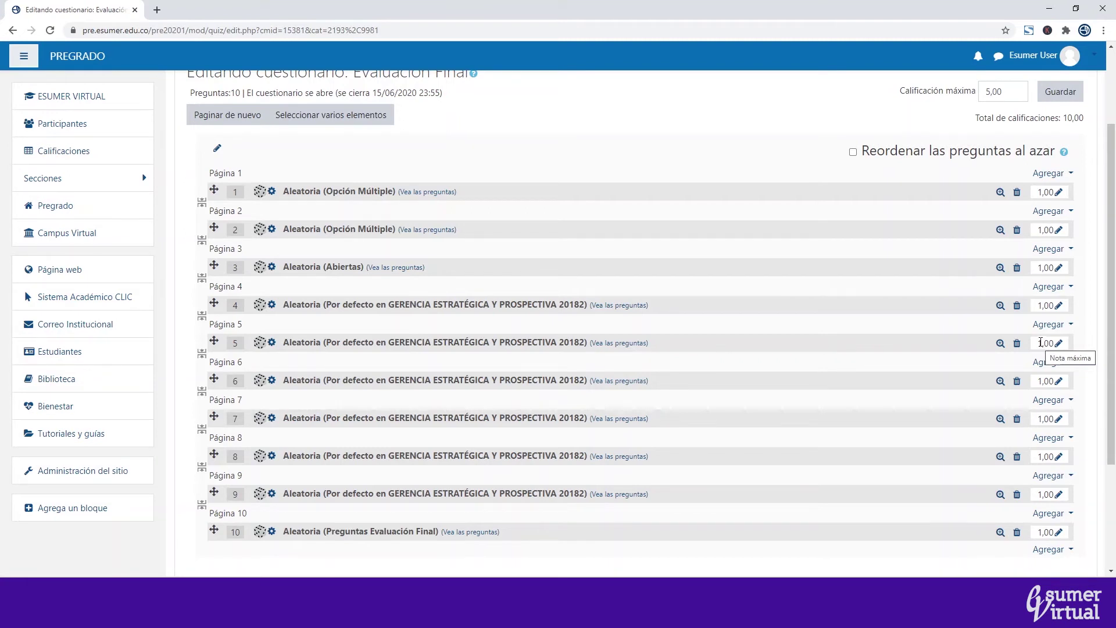
{"action": "left_click", "coordinate": [1058, 195]}
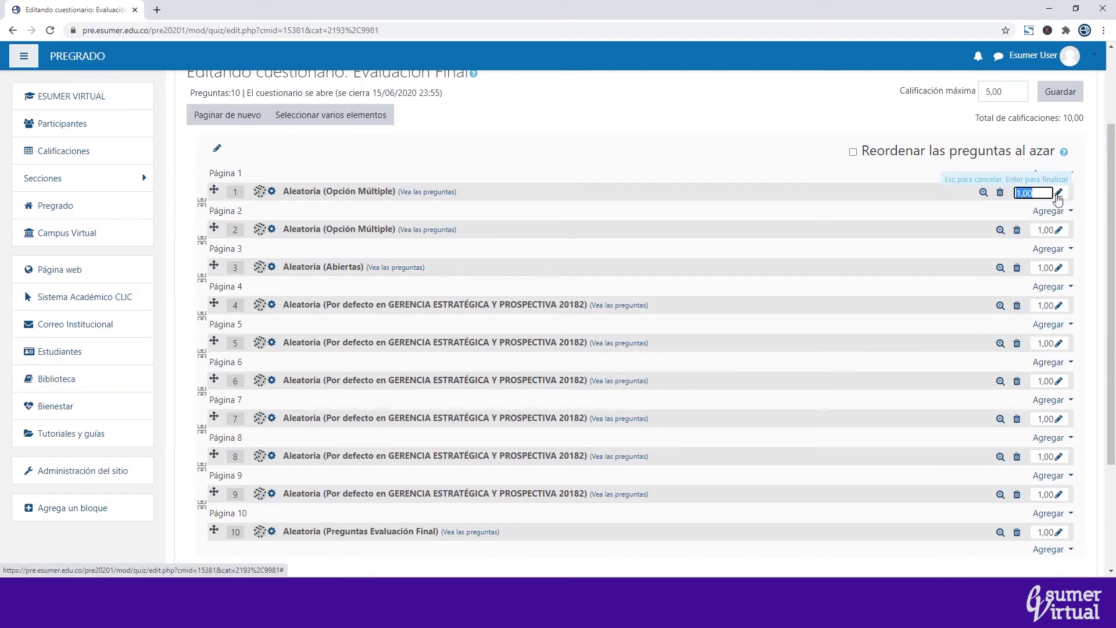
{"action": "type", "text": "0.50"}
{"action": "key", "text": "Return"}
{"action": "left_click", "coordinate": [1059, 231]}
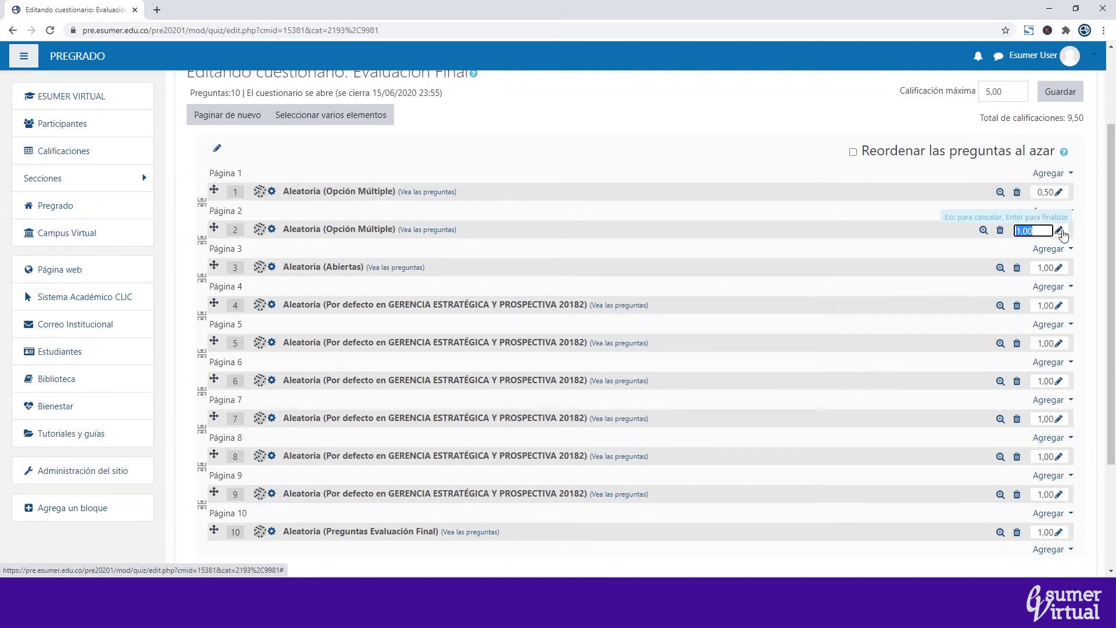
{"action": "type", "text": "0"}
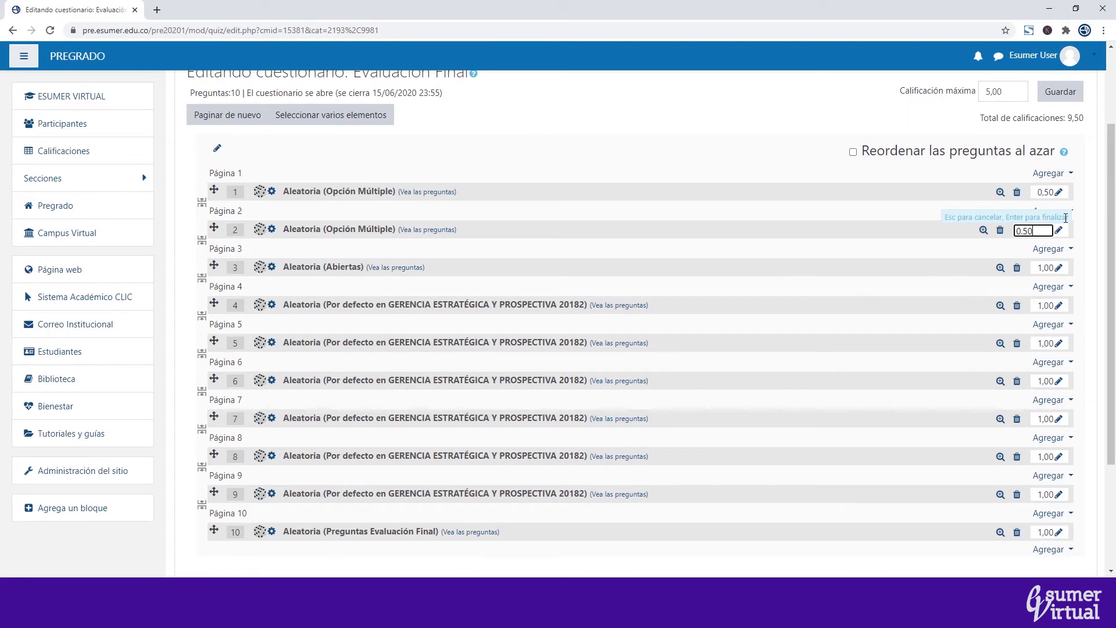
{"action": "type", "text": ".50"}
{"action": "key", "text": "Return"}
{"action": "left_click", "coordinate": [1059, 268]}
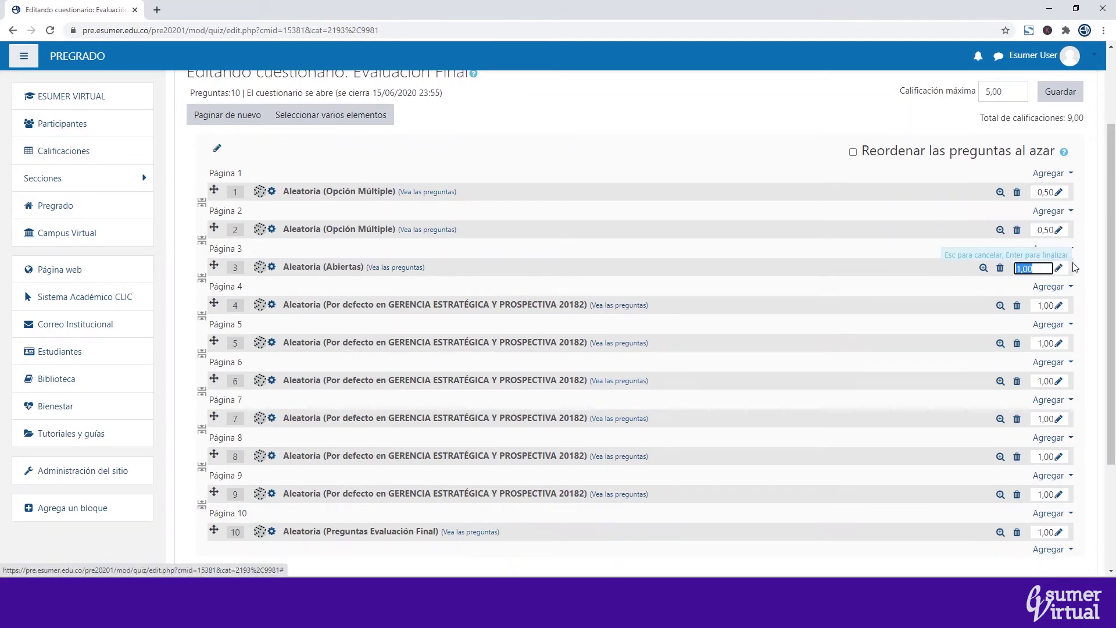
{"action": "type", "text": "0"}
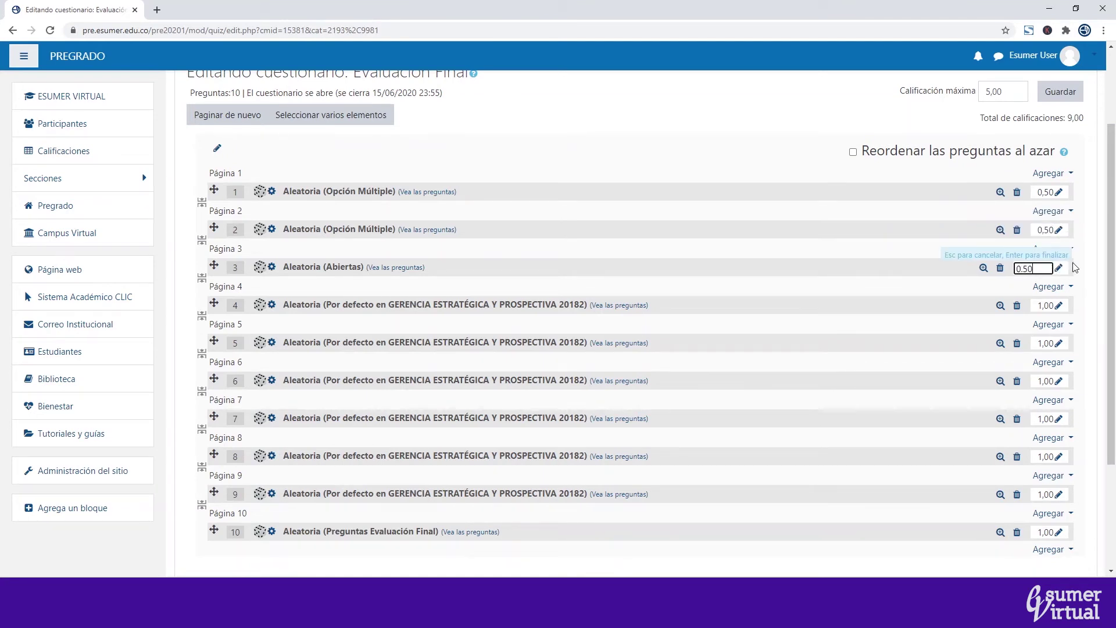
{"action": "type", "text": ".50"}
{"action": "key", "text": "Return"}
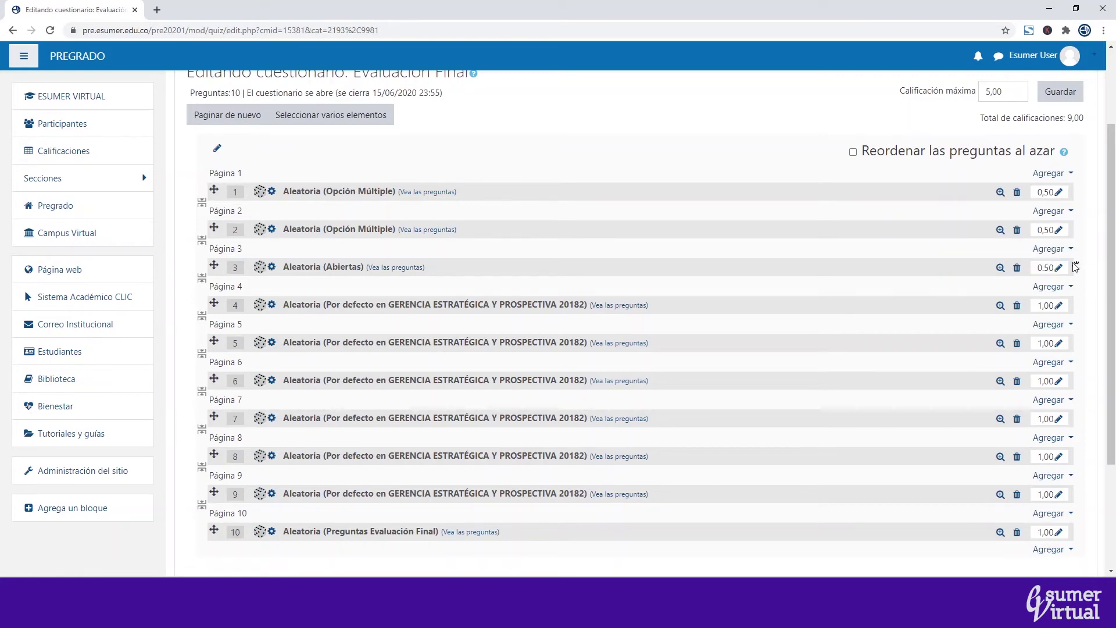
Set the maximum mark of questions 4, 5 and 6 to 0.50 each.
{"action": "left_click", "coordinate": [1059, 306]}
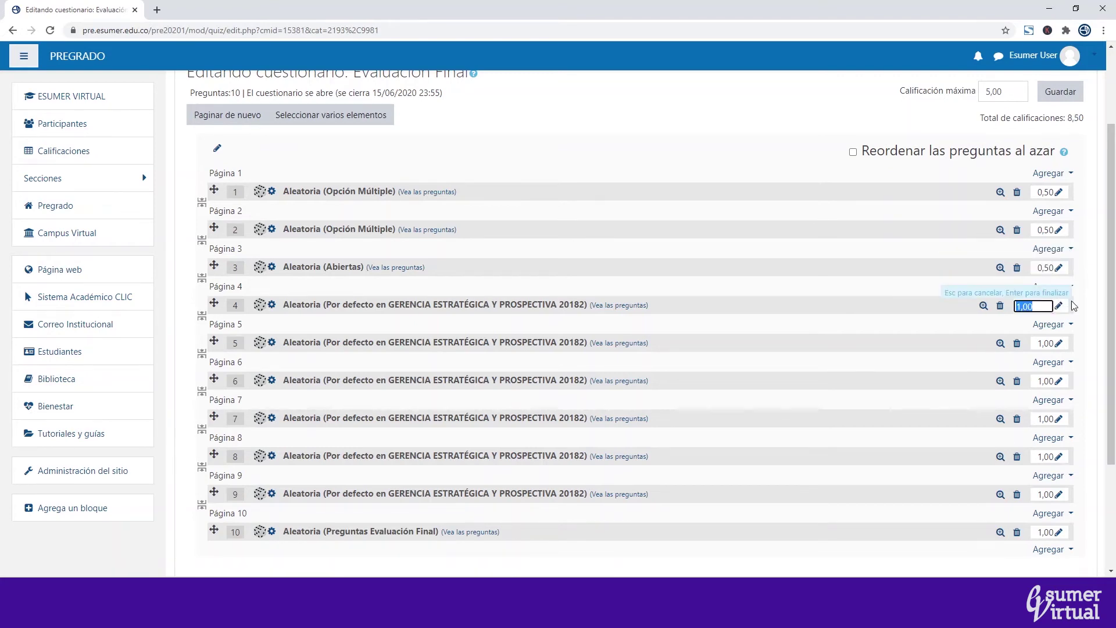
{"action": "type", "text": "0"}
{"action": "key", "text": "Return"}
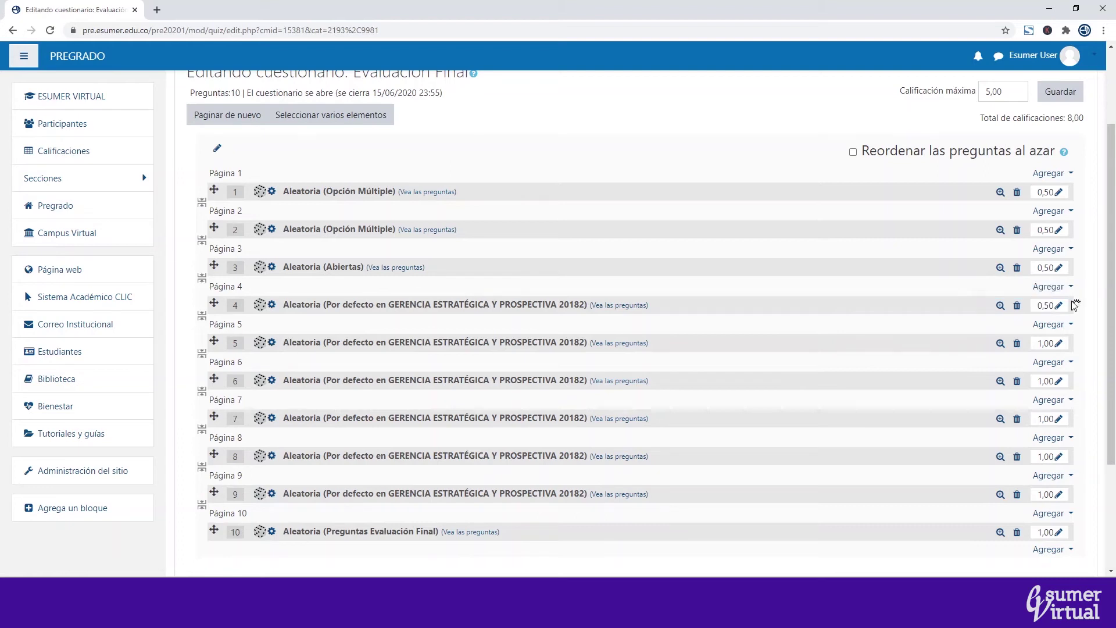
{"action": "left_click", "coordinate": [1060, 344]}
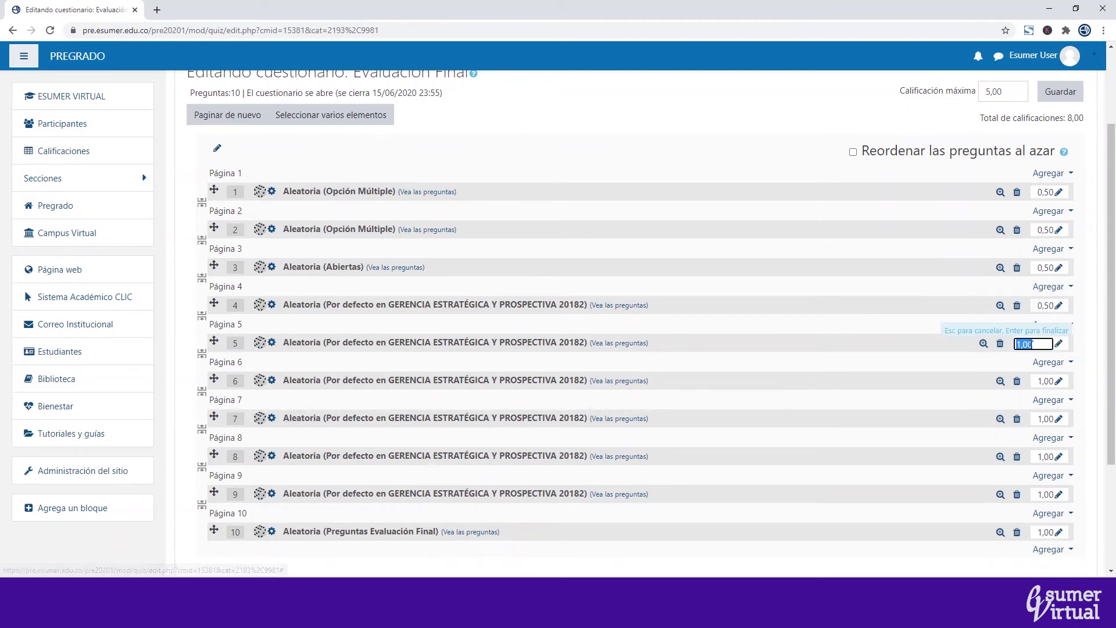
{"action": "type", "text": "0.50"}
{"action": "key", "text": "Return"}
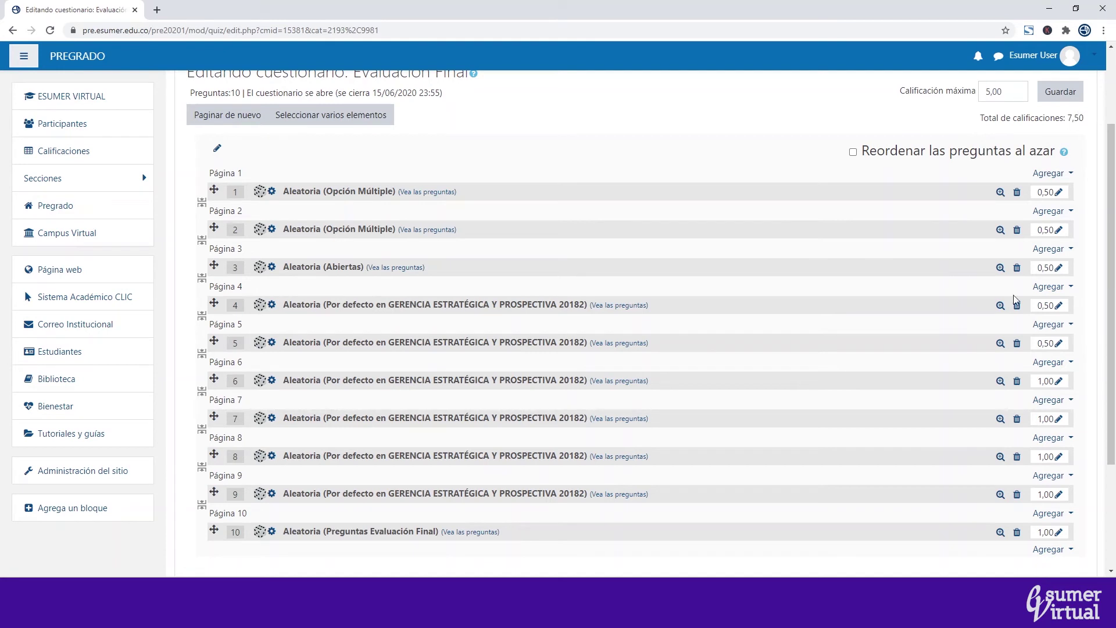
{"action": "left_click", "coordinate": [1058, 381]}
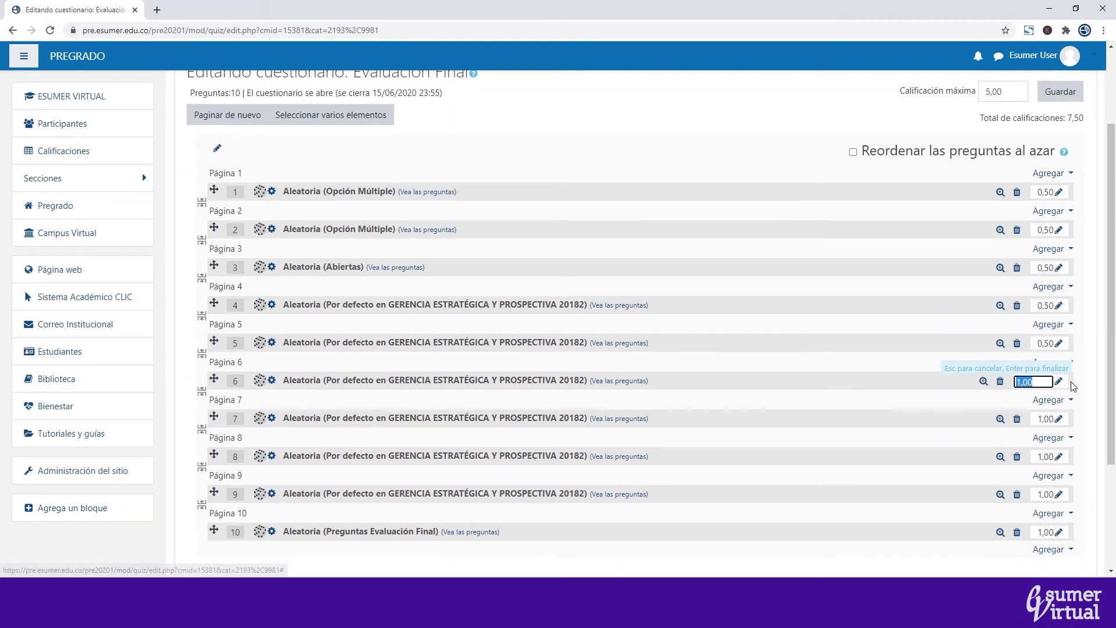
{"action": "type", "text": "0"}
{"action": "key", "text": "Return"}
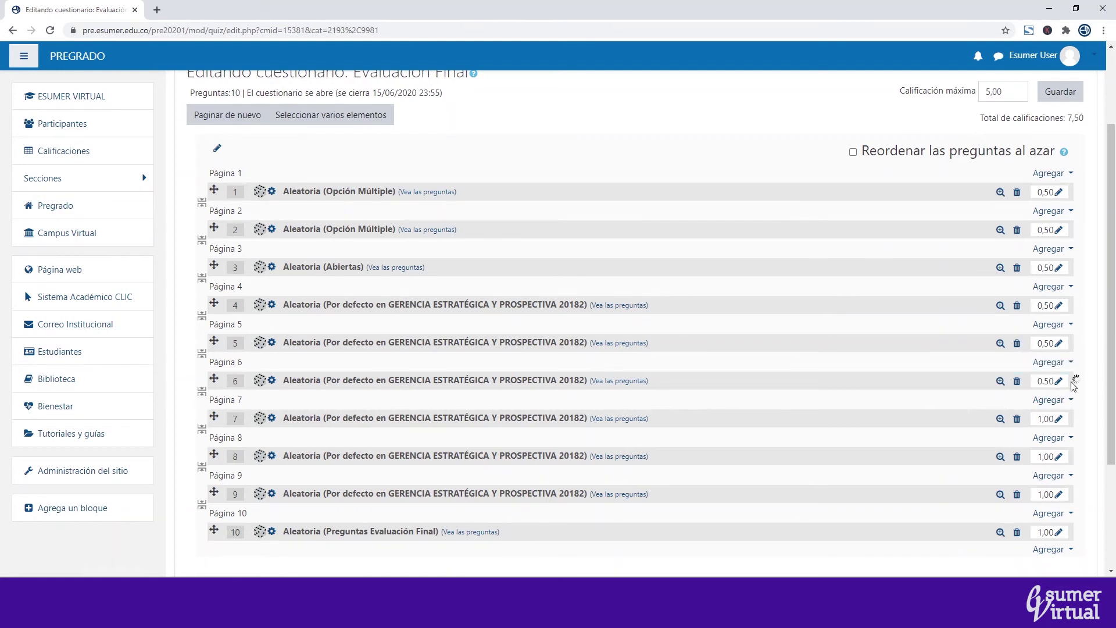
Set the maximum mark of questions 7 through 10 to 0.50 each.
{"action": "left_click", "coordinate": [1059, 420]}
{"action": "type", "text": "0.50"}
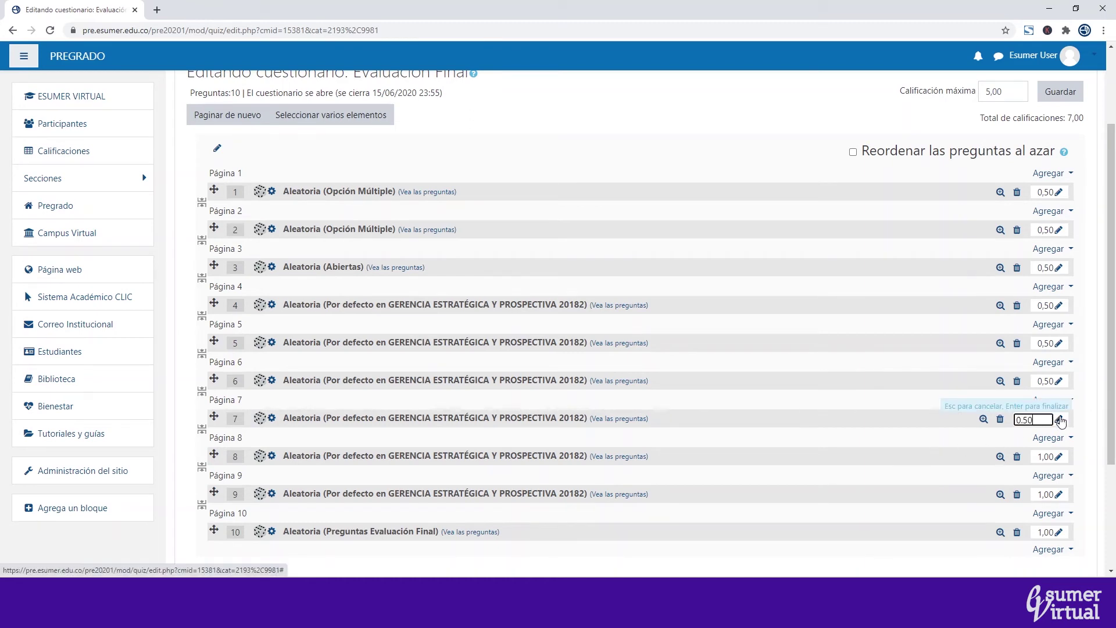
{"action": "key", "text": "Return"}
{"action": "left_click", "coordinate": [1059, 457]}
{"action": "type", "text": "0,50"}
{"action": "key", "text": "Return"}
{"action": "left_click", "coordinate": [1042, 495]}
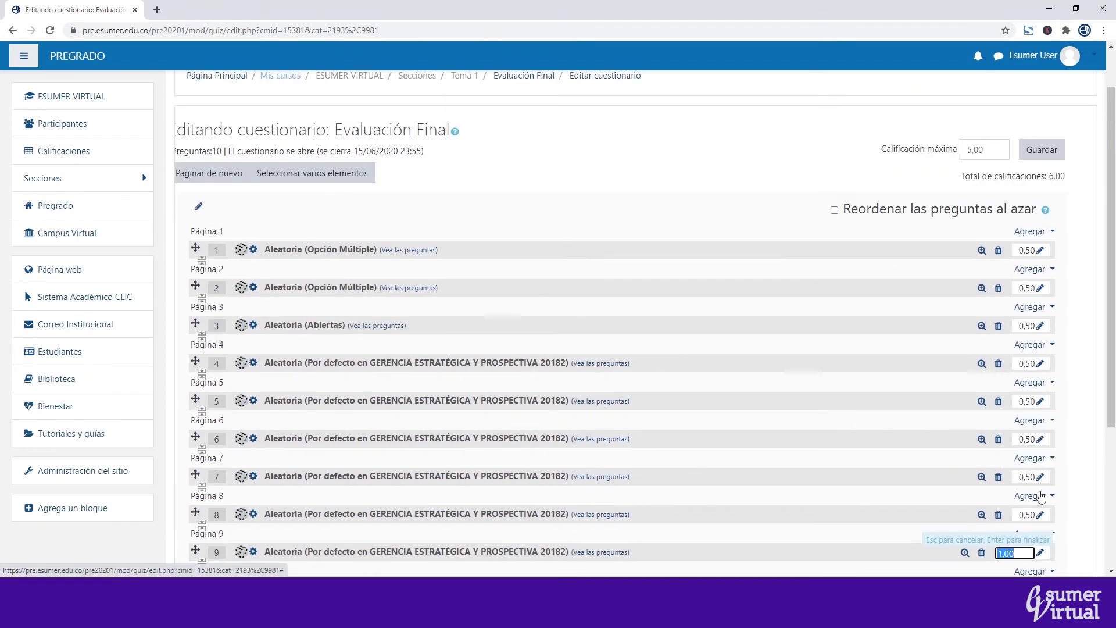
{"action": "type", "text": "0,50"}
{"action": "key", "text": "Return"}
{"action": "scroll", "coordinate": [1042, 495], "scroll_direction": "down", "scroll_amount": 2}
{"action": "left_click", "coordinate": [1041, 474]}
{"action": "type", "text": "0.50"}
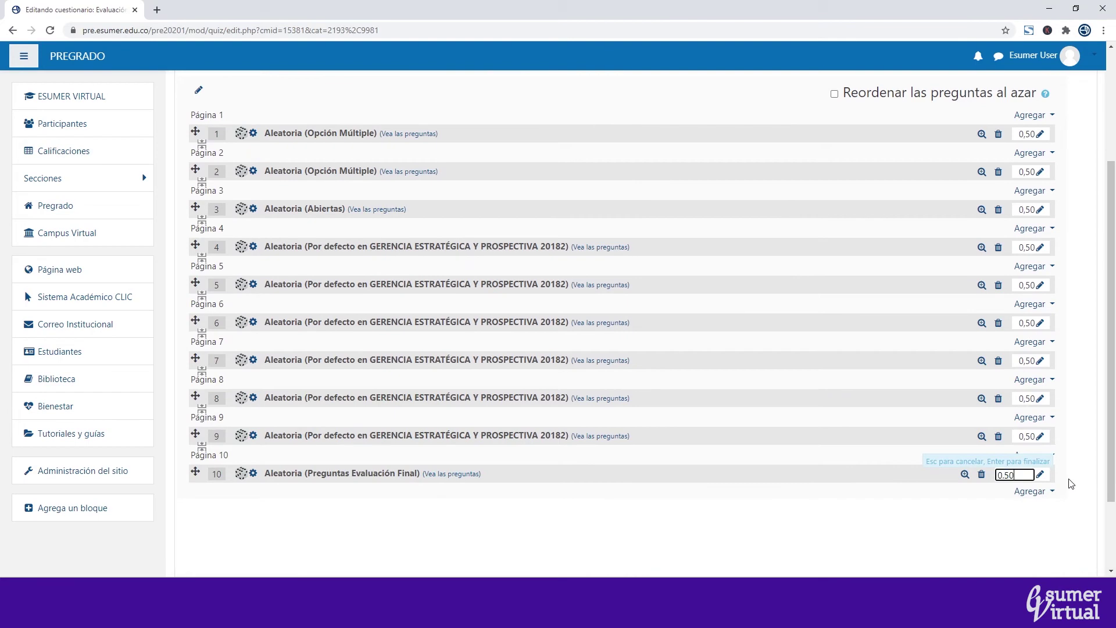
{"action": "key", "text": "Return"}
Review the marked question list, return to the Evaluación Final page and open the quiz preview.
{"action": "scroll", "coordinate": [863, 546], "scroll_direction": "up", "scroll_amount": 3}
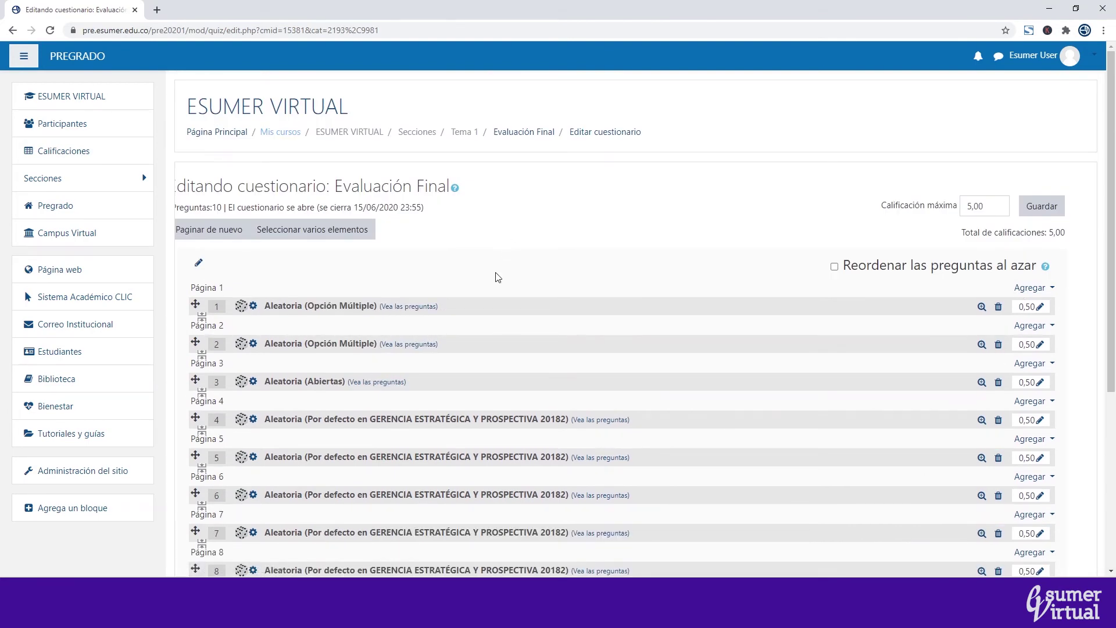
{"action": "scroll", "coordinate": [496, 277], "scroll_direction": "down", "scroll_amount": 5}
{"action": "scroll", "coordinate": [498, 275], "scroll_direction": "up", "scroll_amount": 5}
{"action": "left_click", "coordinate": [512, 132]}
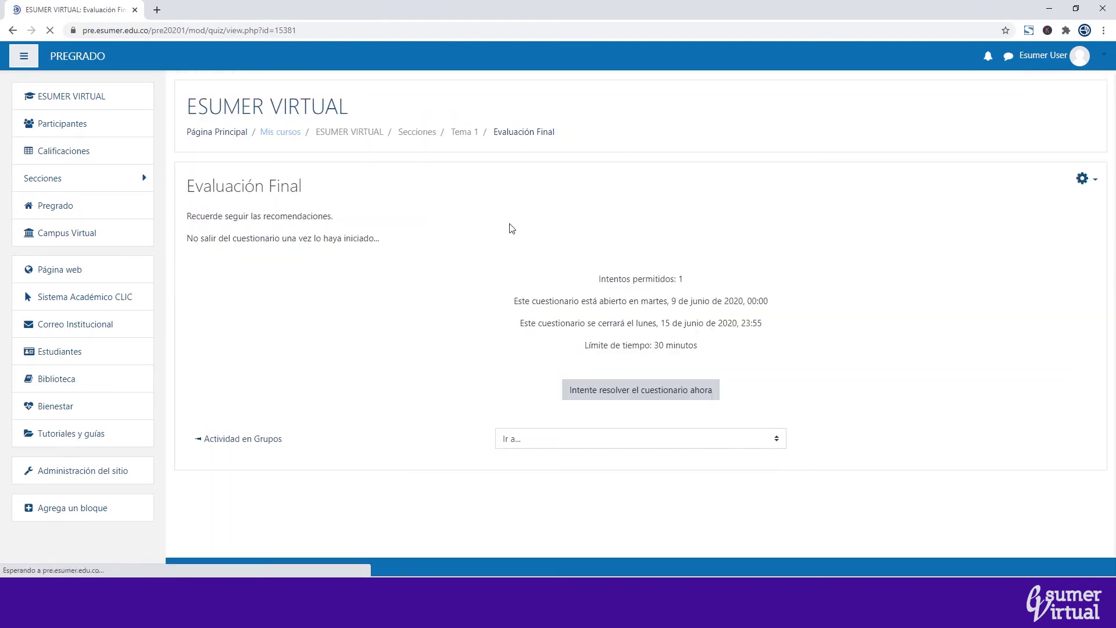
{"action": "left_click", "coordinate": [1084, 179]}
{"action": "left_click", "coordinate": [989, 268]}
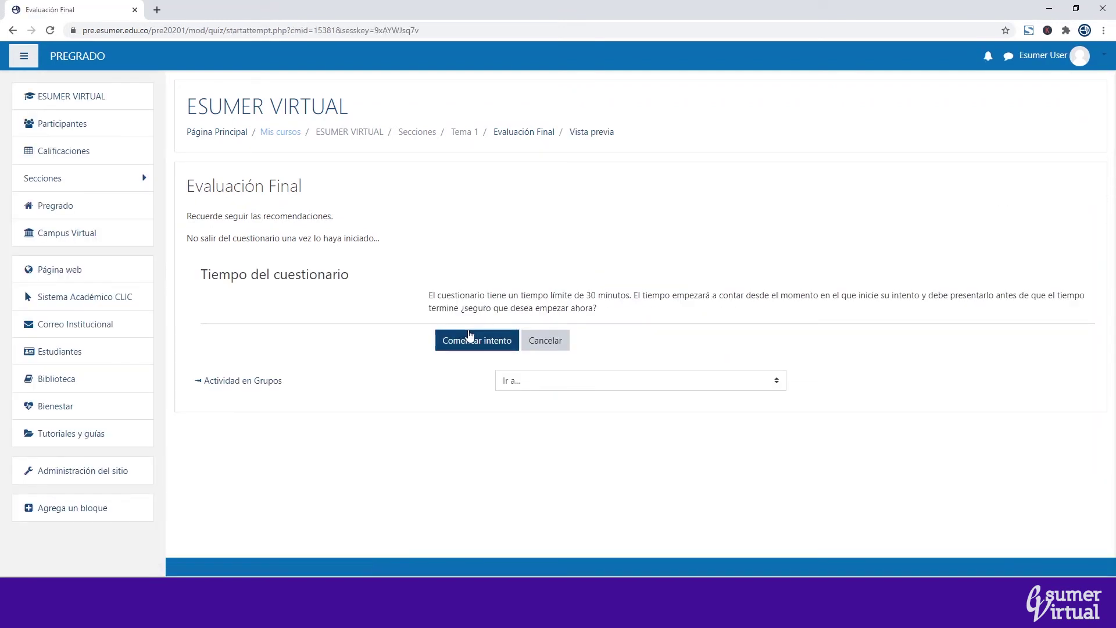
Start the preview attempt of the quiz and page through questions 1 to 6, checking the remaining time and question marks.
{"action": "left_click", "coordinate": [481, 340]}
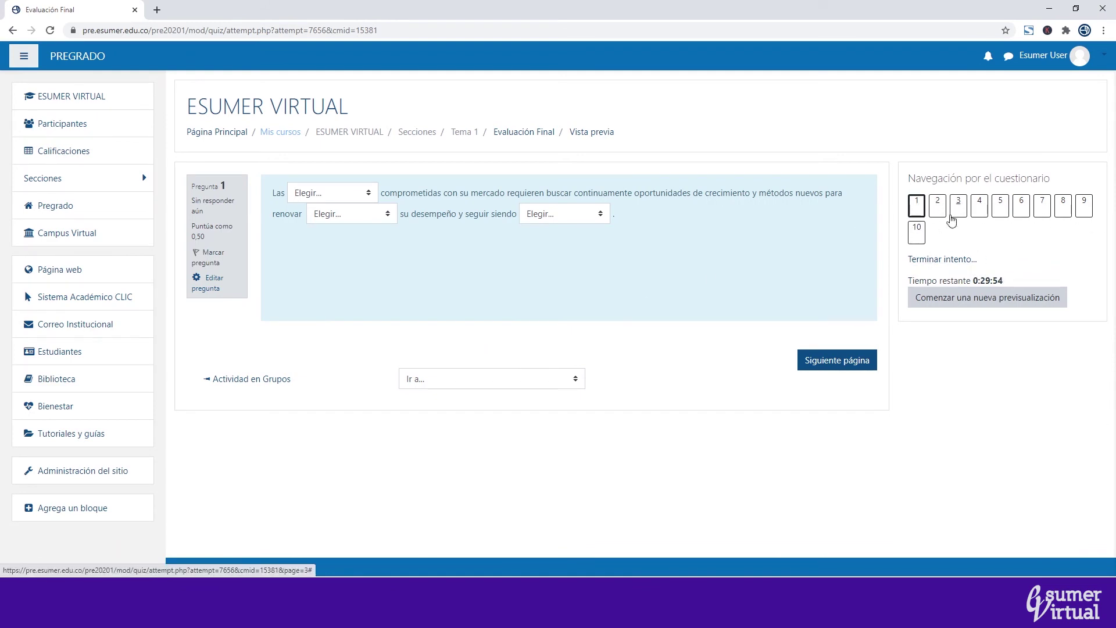
{"action": "left_click_drag", "start_coordinate": [907, 281], "coordinate": [1030, 281]}
{"action": "left_click", "coordinate": [1011, 281]}
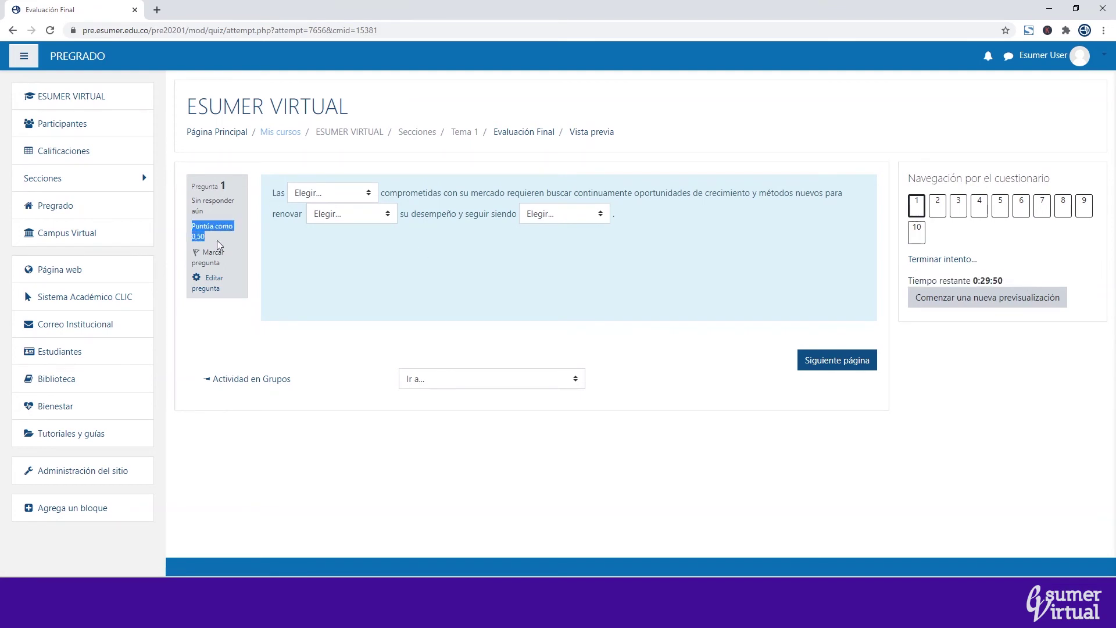
{"action": "left_click", "coordinate": [852, 359]}
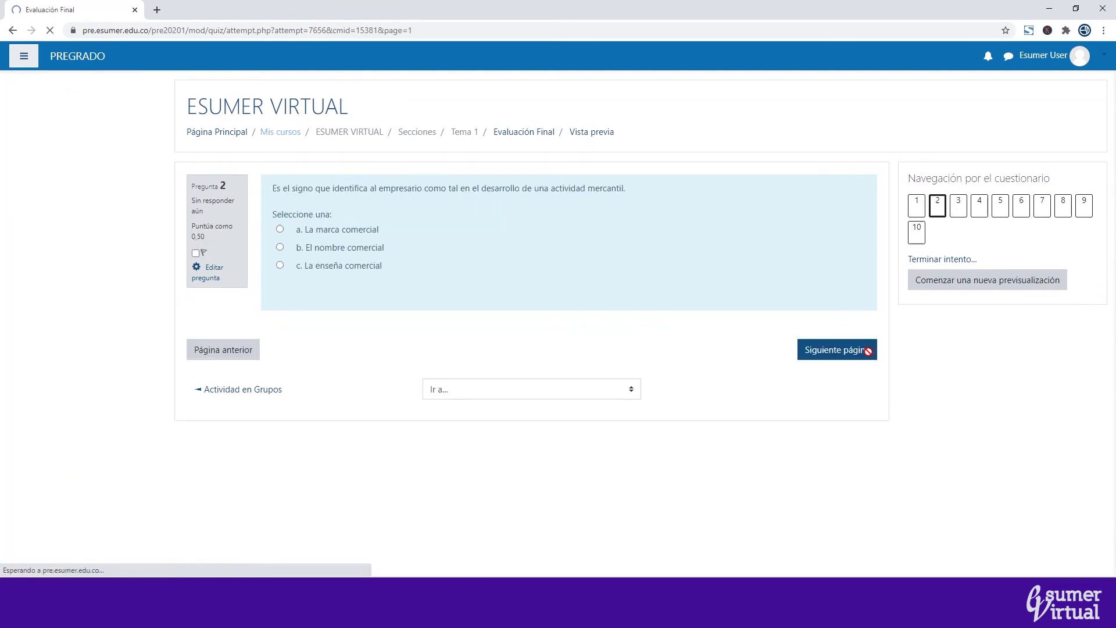
{"action": "left_click", "coordinate": [860, 359]}
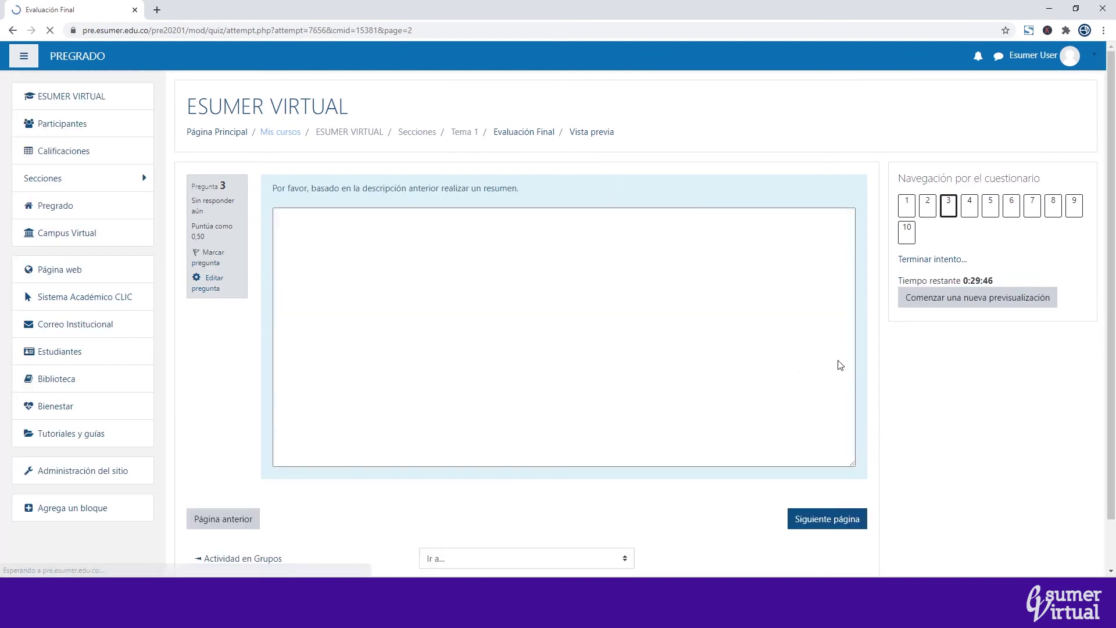
{"action": "left_click", "coordinate": [827, 512]}
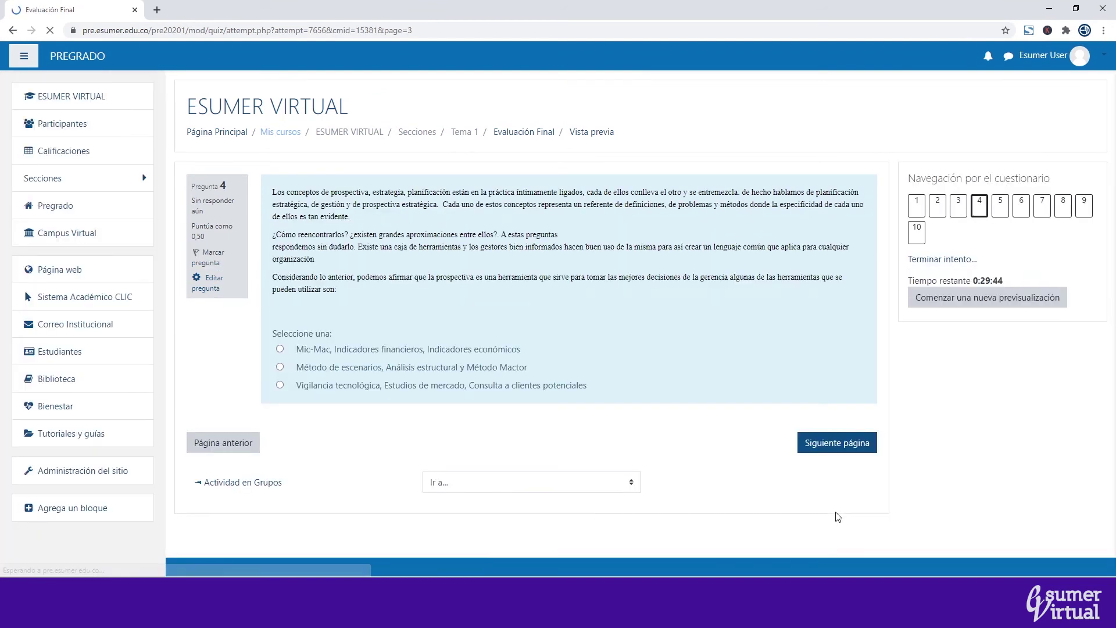
{"action": "left_click", "coordinate": [844, 445]}
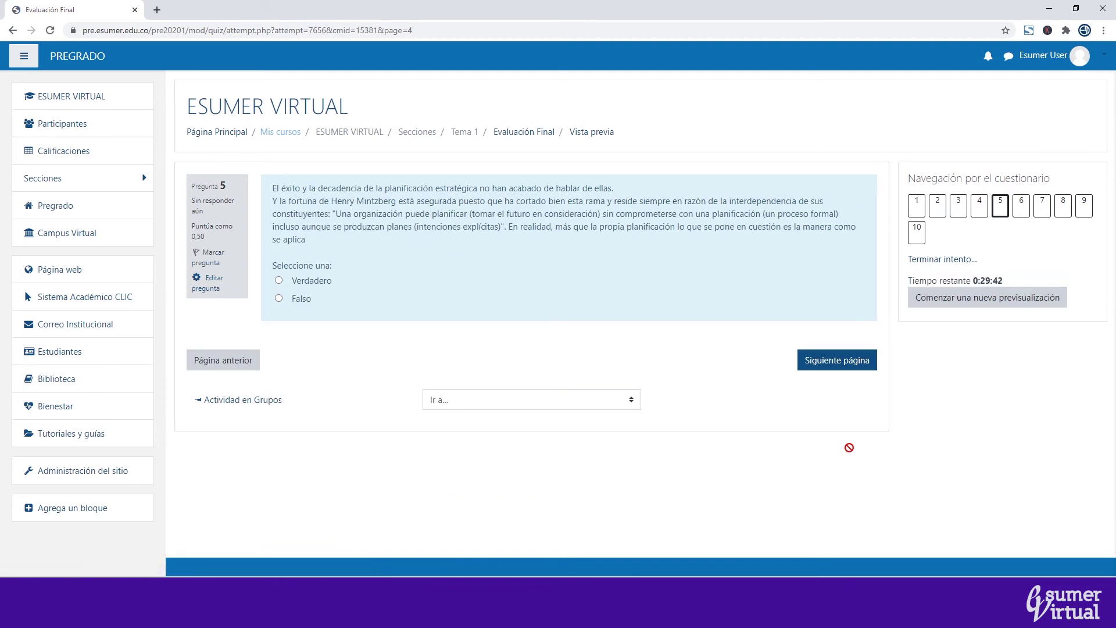
{"action": "left_click", "coordinate": [829, 361]}
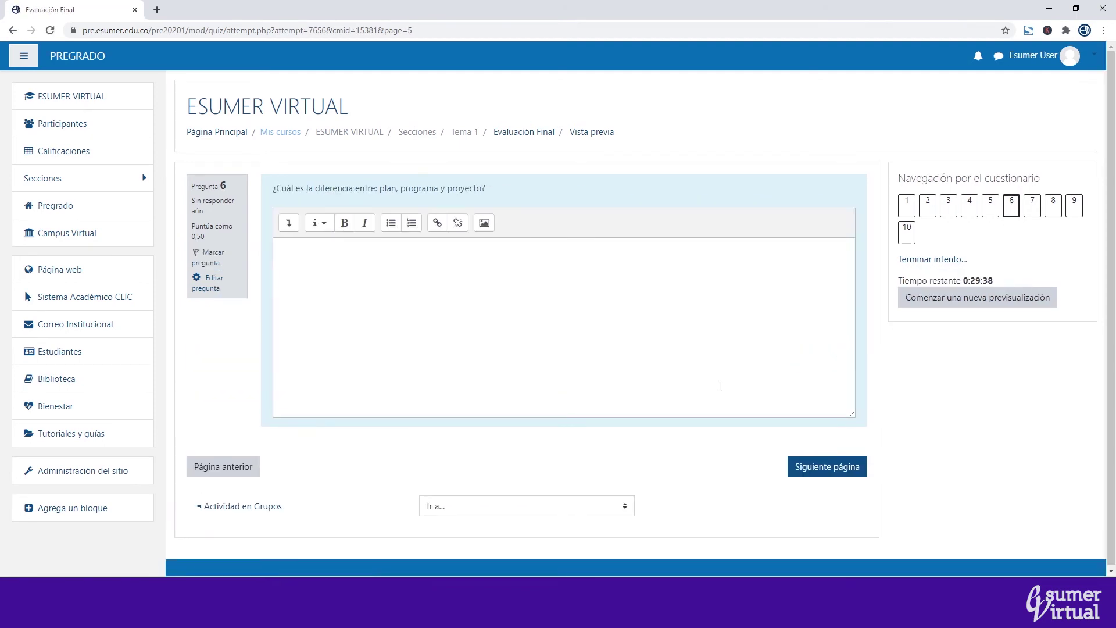
Return from the preview to editing the Evaluación Final quiz and delete all of its questions at once.
{"action": "left_click", "coordinate": [506, 133]}
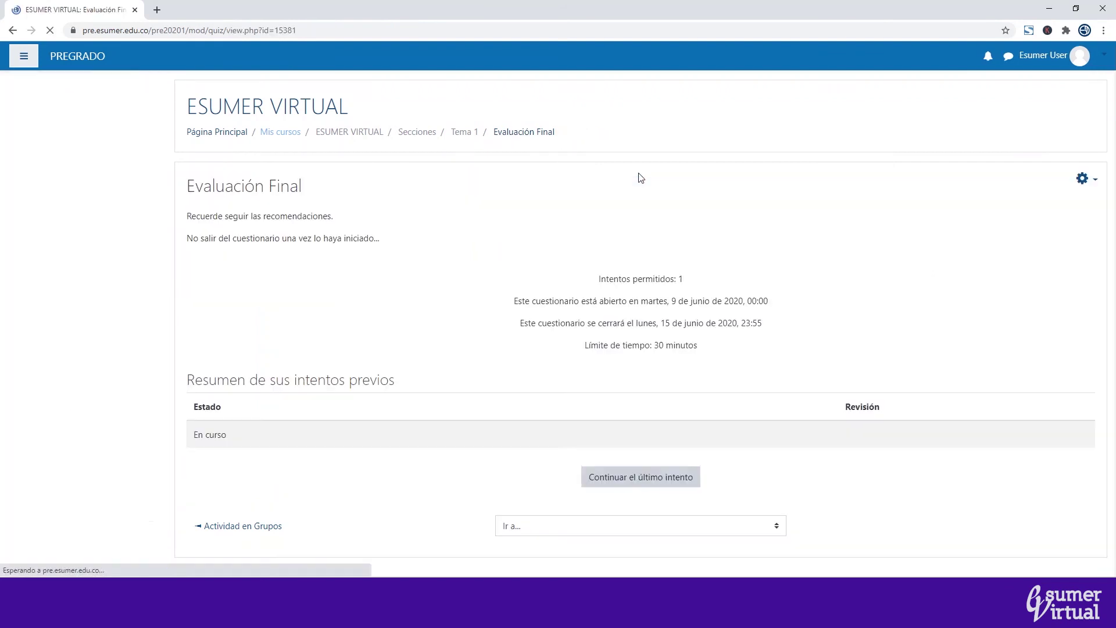
{"action": "left_click", "coordinate": [1084, 181]}
{"action": "left_click", "coordinate": [1018, 256]}
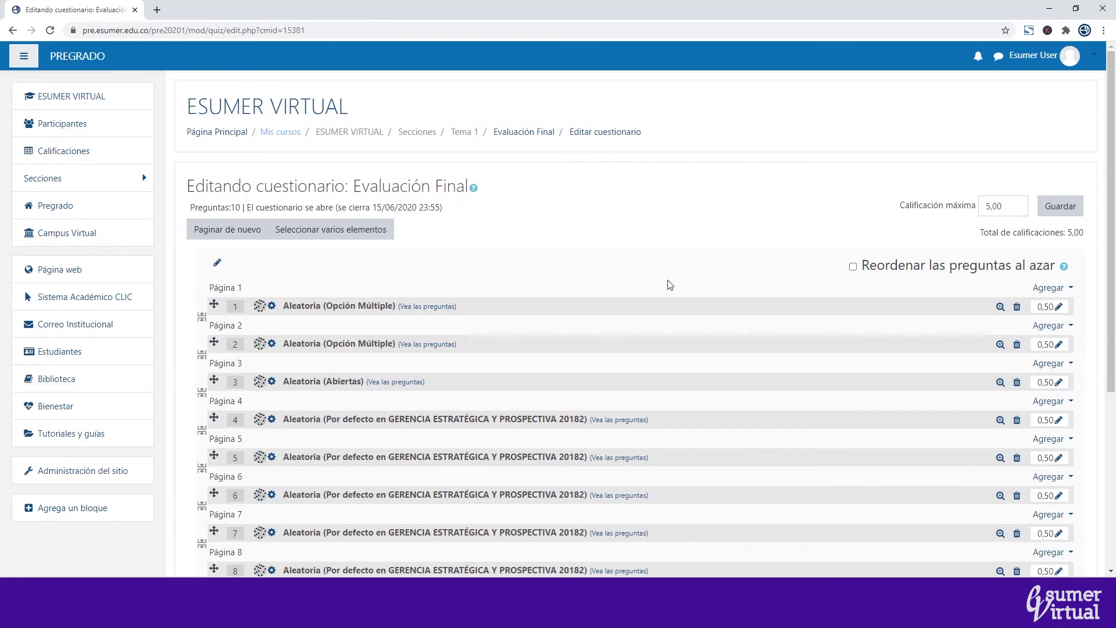
{"action": "scroll", "coordinate": [670, 285], "scroll_direction": "right", "scroll_amount": 1}
{"action": "left_click", "coordinate": [329, 233]}
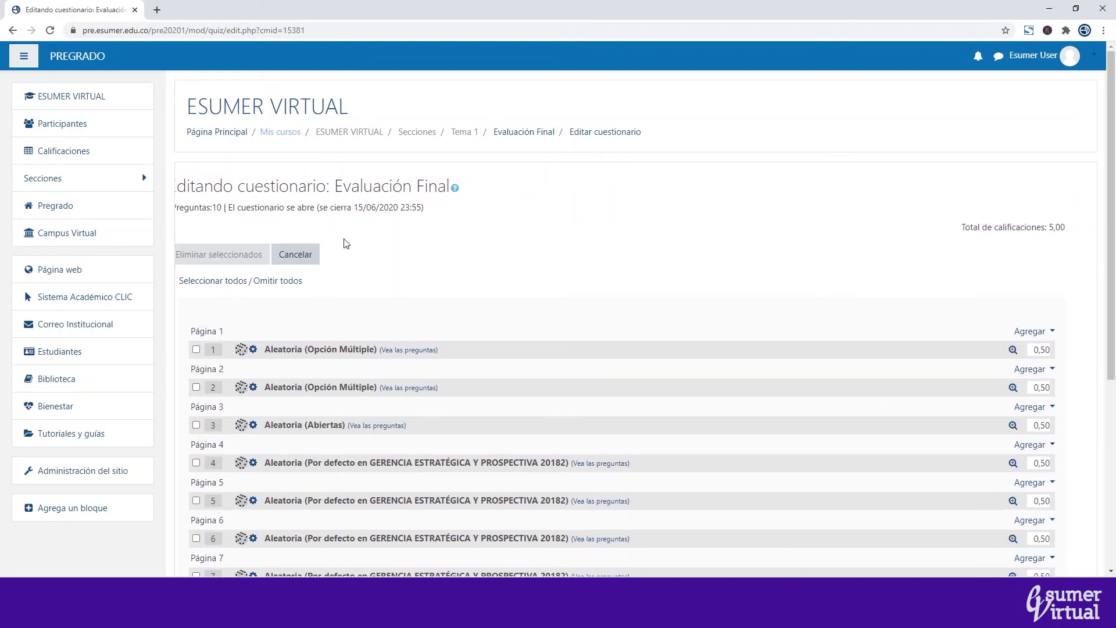
{"action": "left_click", "coordinate": [206, 282]}
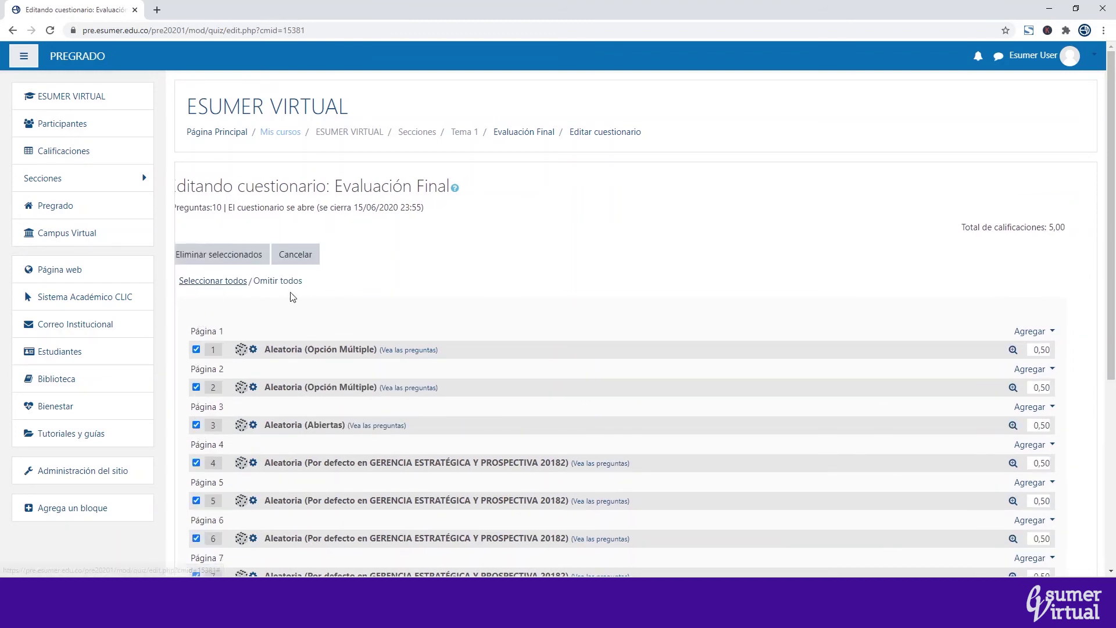
{"action": "left_click", "coordinate": [226, 254]}
{"action": "left_click", "coordinate": [503, 387]}
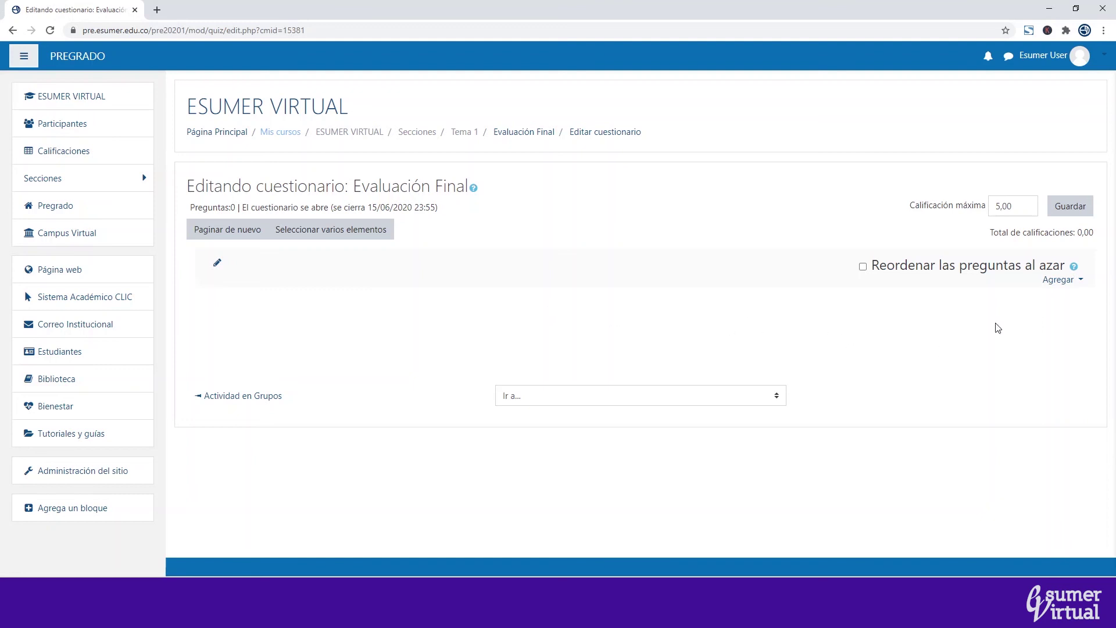
Add Pregunta 3 from the question bank category Abiertas, under Evaluación Final 2020-2, to the quiz.
{"action": "left_click", "coordinate": [1077, 280]}
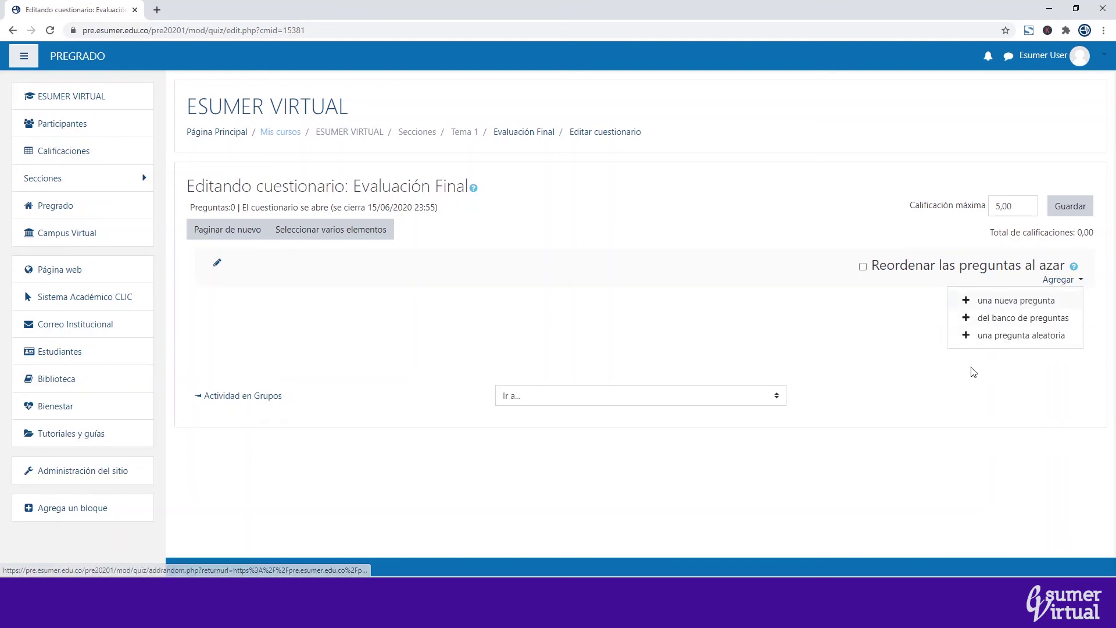
{"action": "key", "text": "Escape"}
{"action": "left_click", "coordinate": [1077, 281]}
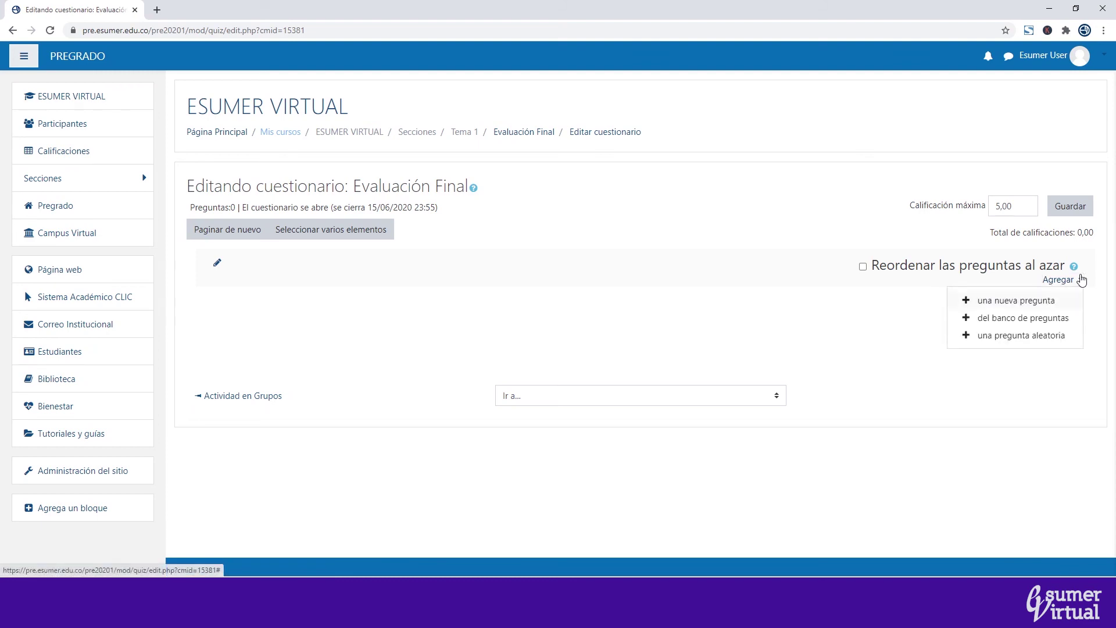
{"action": "left_click", "coordinate": [999, 318]}
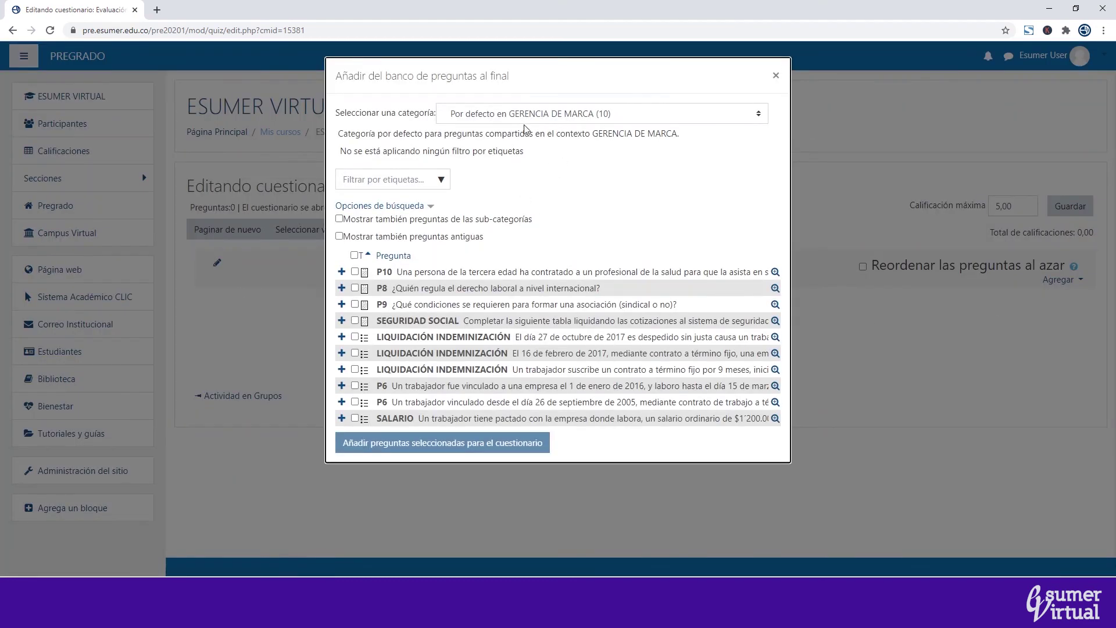
{"action": "left_click", "coordinate": [525, 121]}
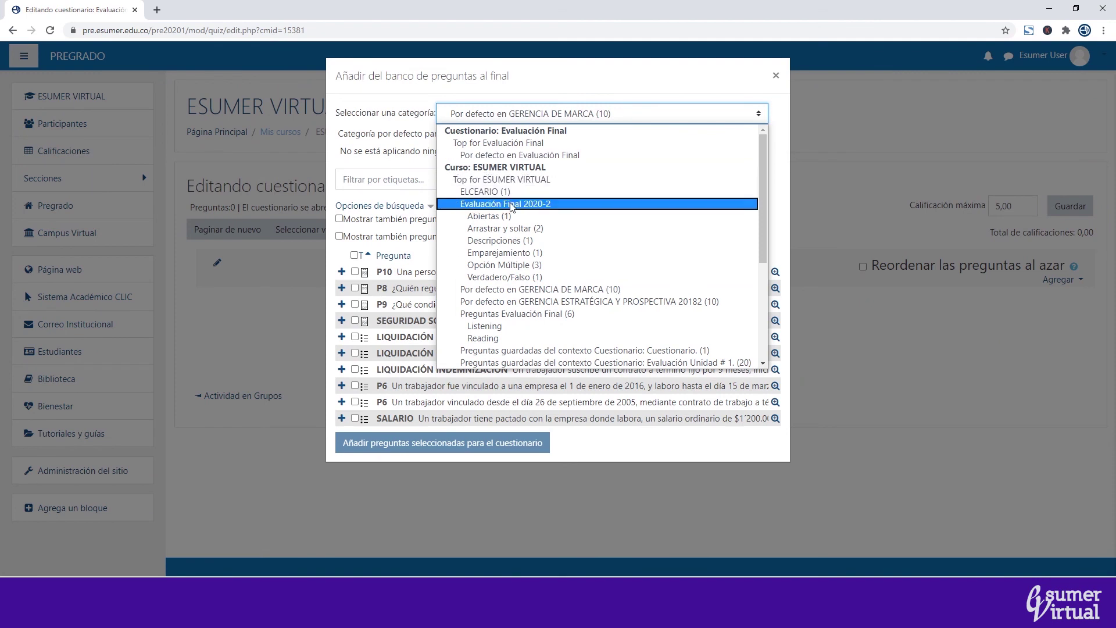
{"action": "left_click", "coordinate": [512, 205]}
{"action": "left_click", "coordinate": [500, 116]}
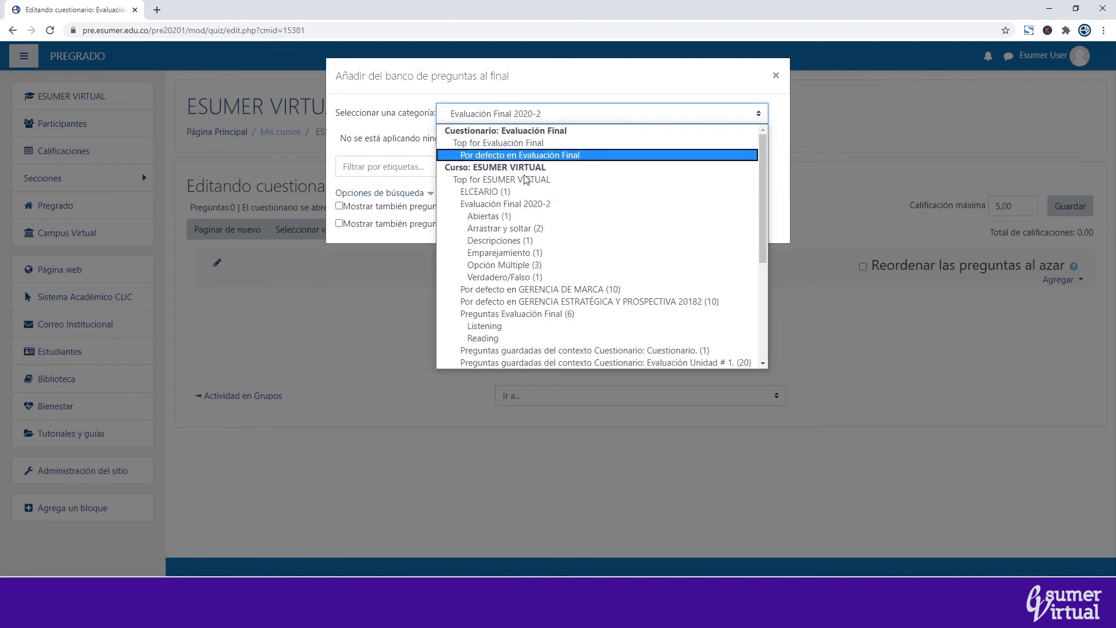
{"action": "left_click", "coordinate": [511, 217]}
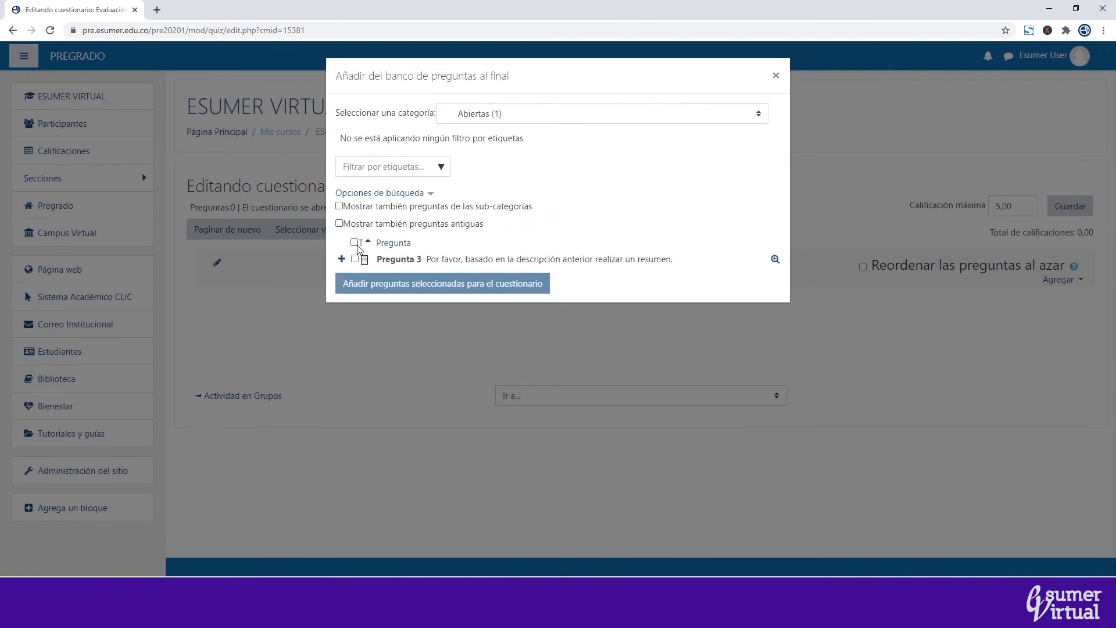
{"action": "left_click", "coordinate": [354, 259]}
{"action": "left_click", "coordinate": [385, 285]}
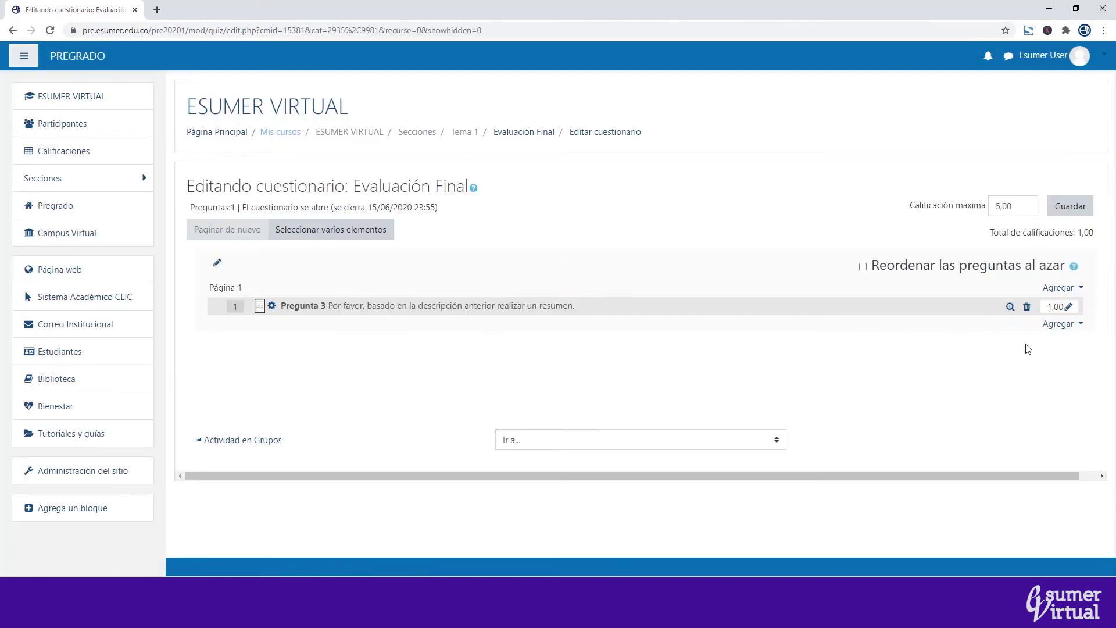
Add Pregunta 8 and Preguntar 7 from the question bank category Arrastrar y soltar to the end of the quiz.
{"action": "left_click", "coordinate": [1059, 324]}
{"action": "left_click", "coordinate": [1009, 368]}
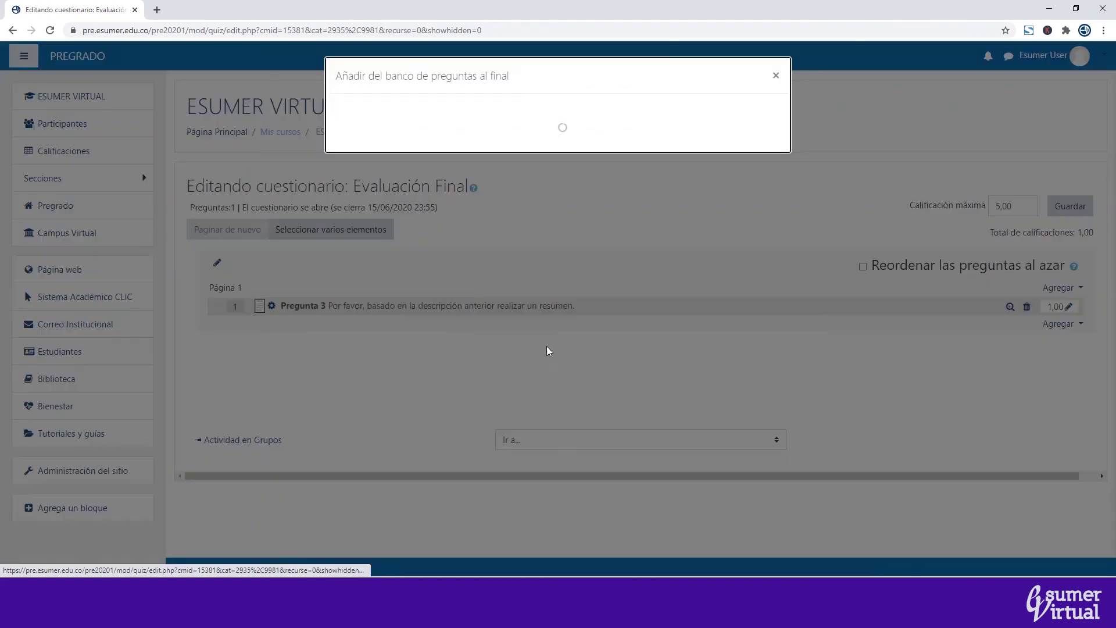
{"action": "left_click", "coordinate": [509, 114]}
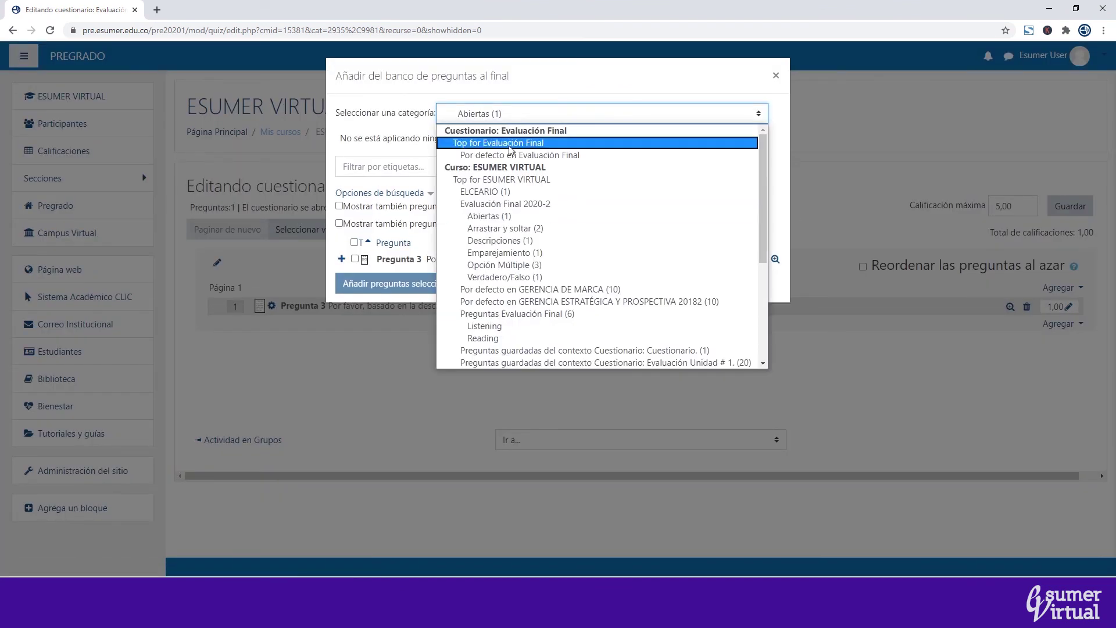
{"action": "left_click", "coordinate": [512, 230]}
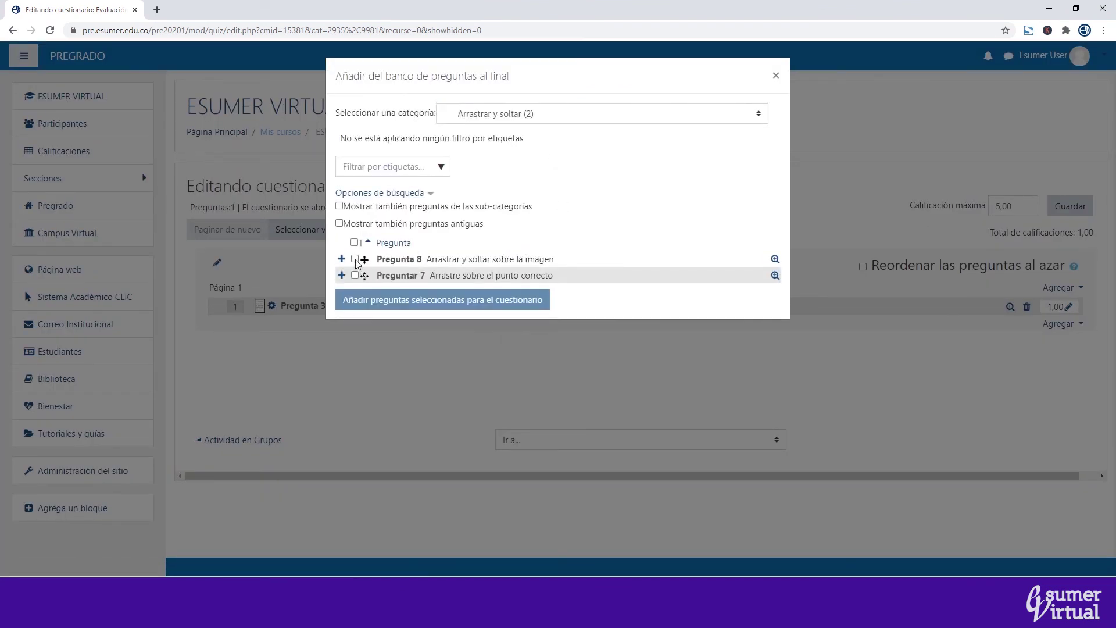
{"action": "left_click", "coordinate": [355, 260]}
{"action": "left_click", "coordinate": [354, 275]}
{"action": "left_click", "coordinate": [442, 301]}
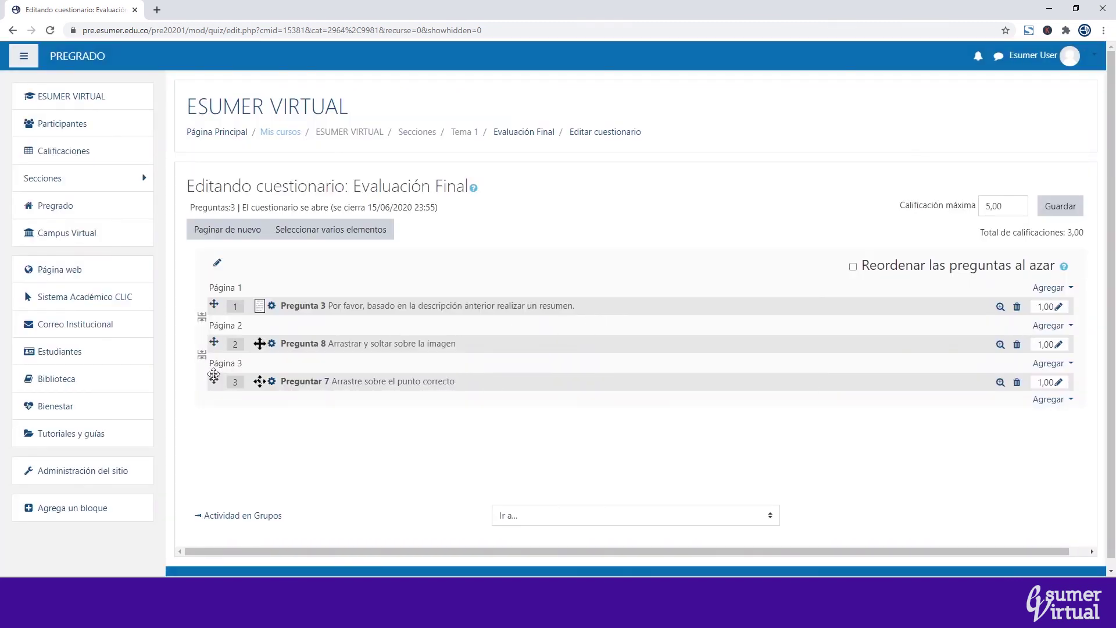
Move Preguntar 7 ahead of Pregunta 8 in the quiz and preview the moved question.
{"action": "left_click_drag", "start_coordinate": [215, 380], "coordinate": [199, 325]}
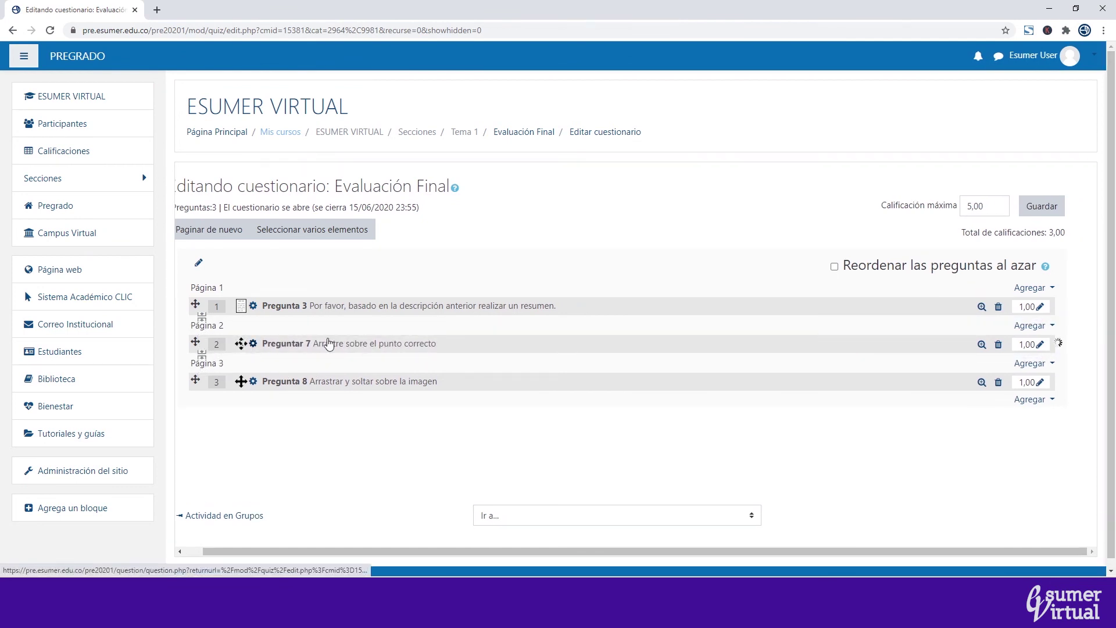
{"action": "left_click", "coordinate": [982, 345]}
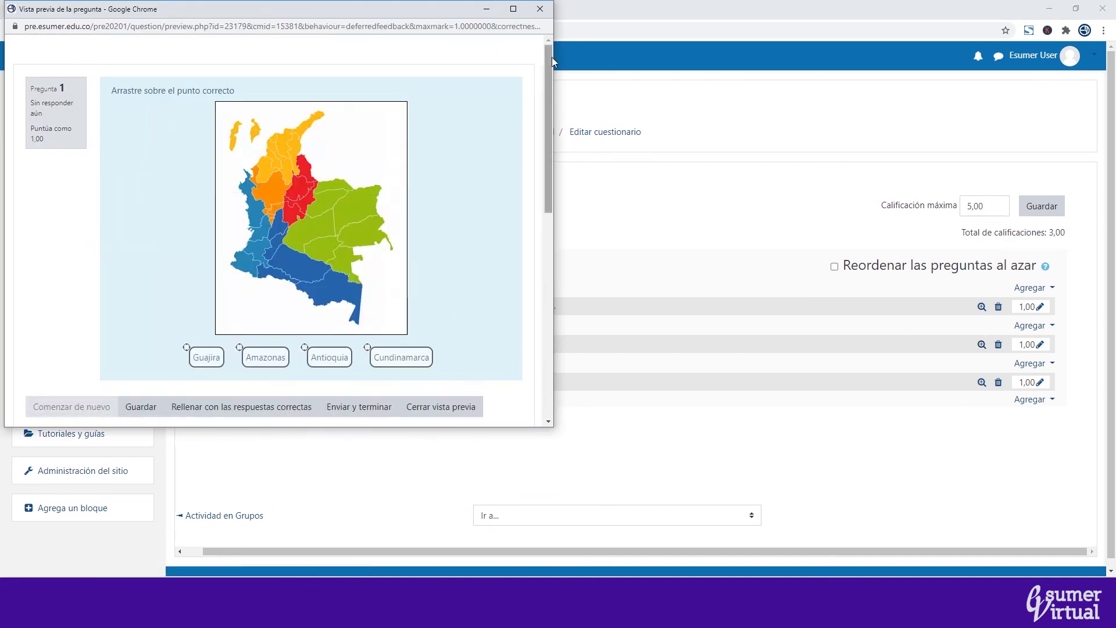
{"action": "left_click", "coordinate": [540, 8]}
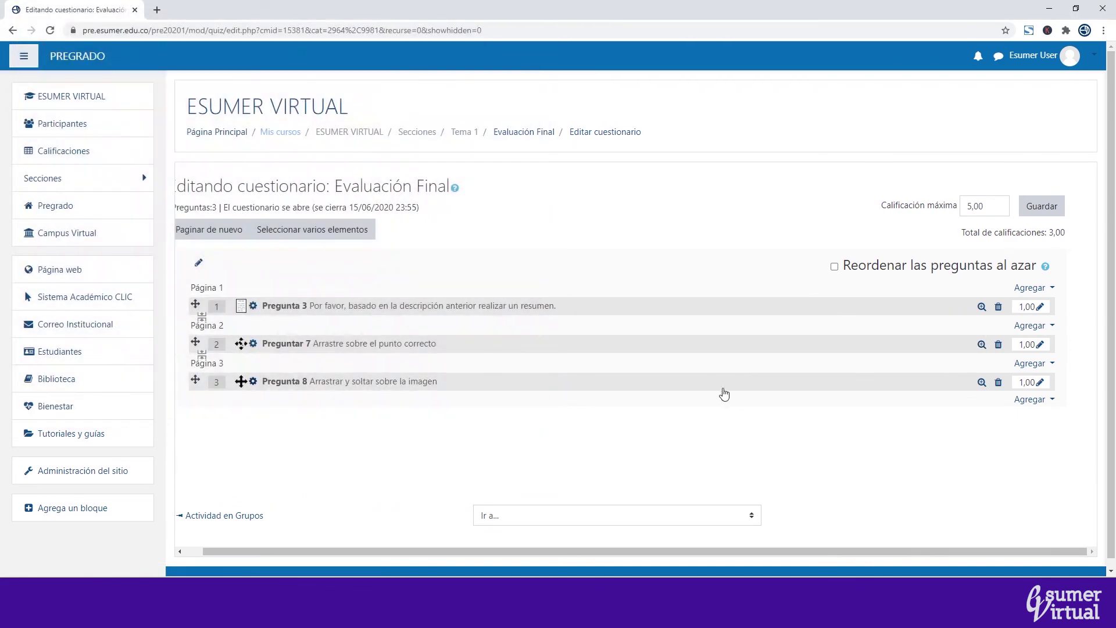
{"action": "scroll", "coordinate": [1035, 234], "scroll_direction": "down", "scroll_amount": 1}
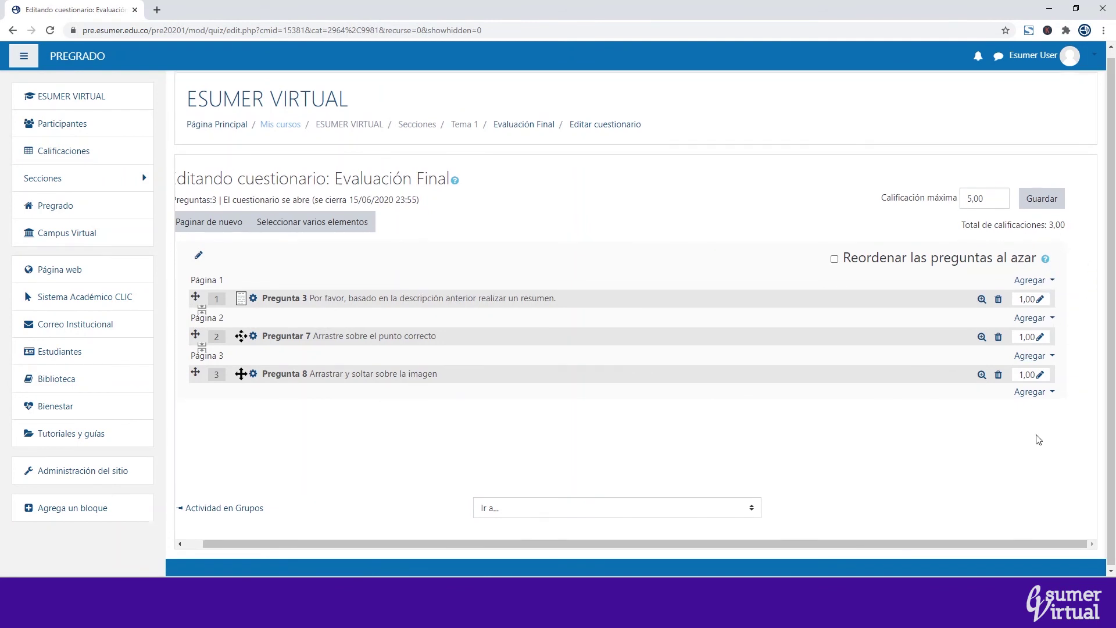
{"action": "scroll", "coordinate": [1012, 390], "scroll_direction": "up", "scroll_amount": 1}
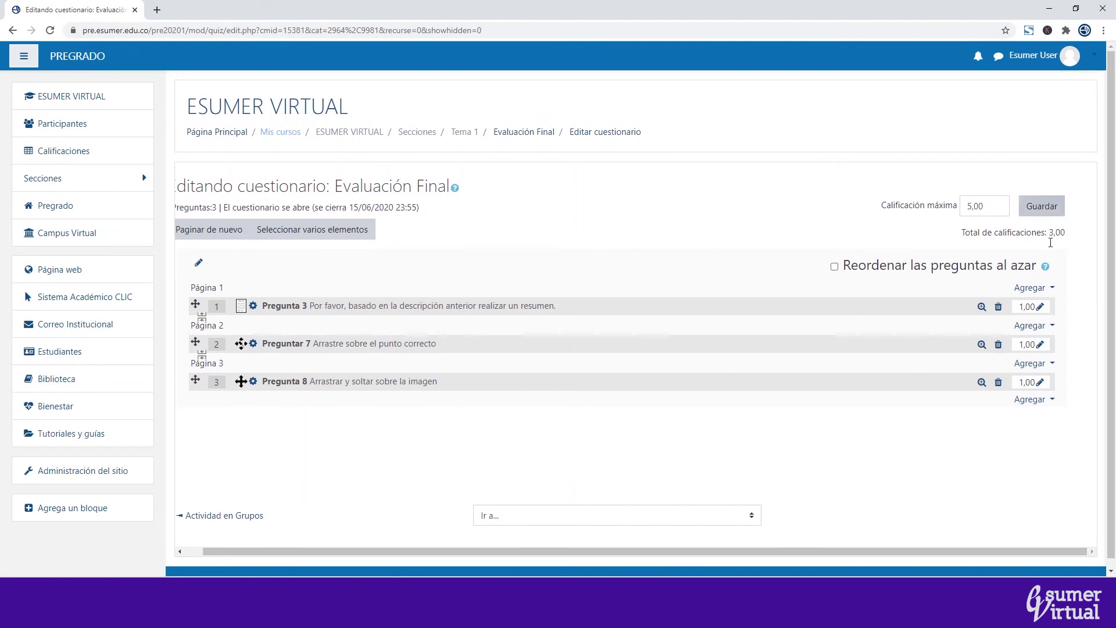